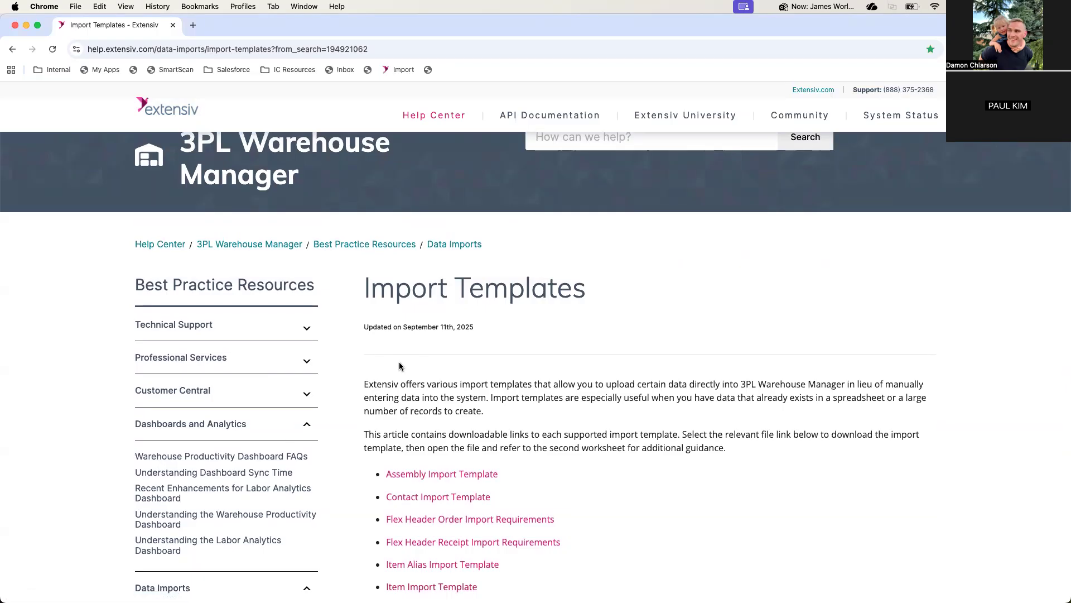
Open the already downloaded Item_Import_Template (31).xlsx from the browser's recent downloads
{"action": "scroll", "coordinate": [546, 438], "scroll_direction": "down", "scroll_amount": 3}
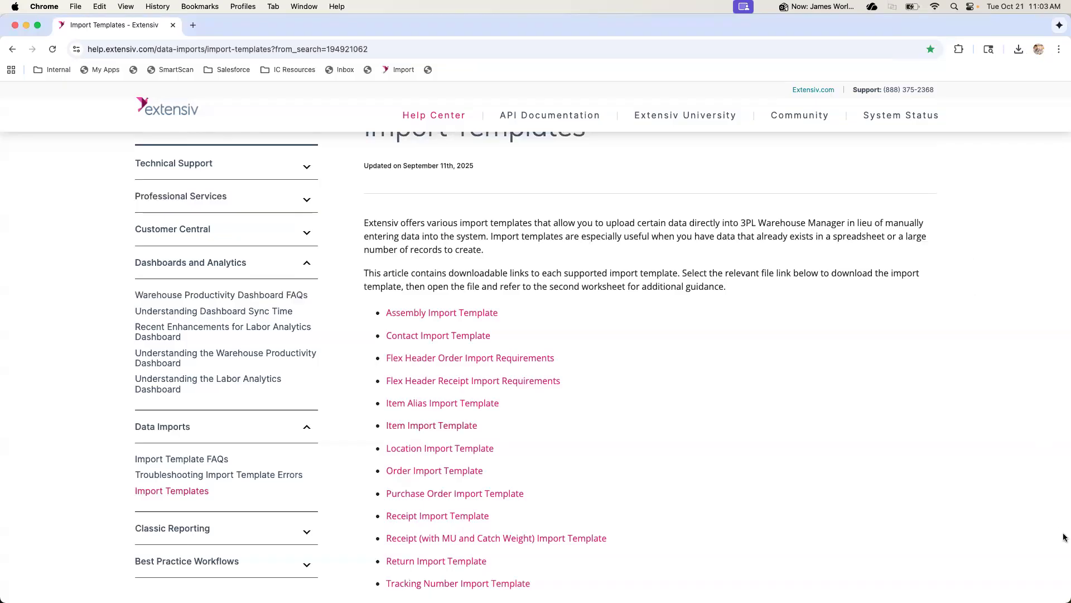
{"action": "left_click", "coordinate": [1014, 52]}
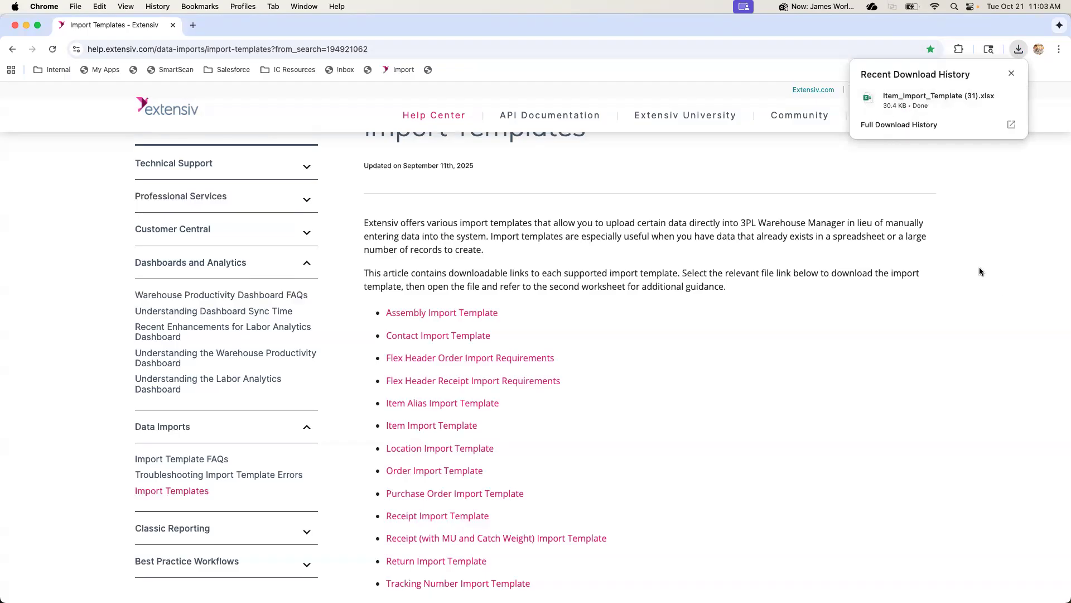
{"action": "left_click", "coordinate": [1010, 99]}
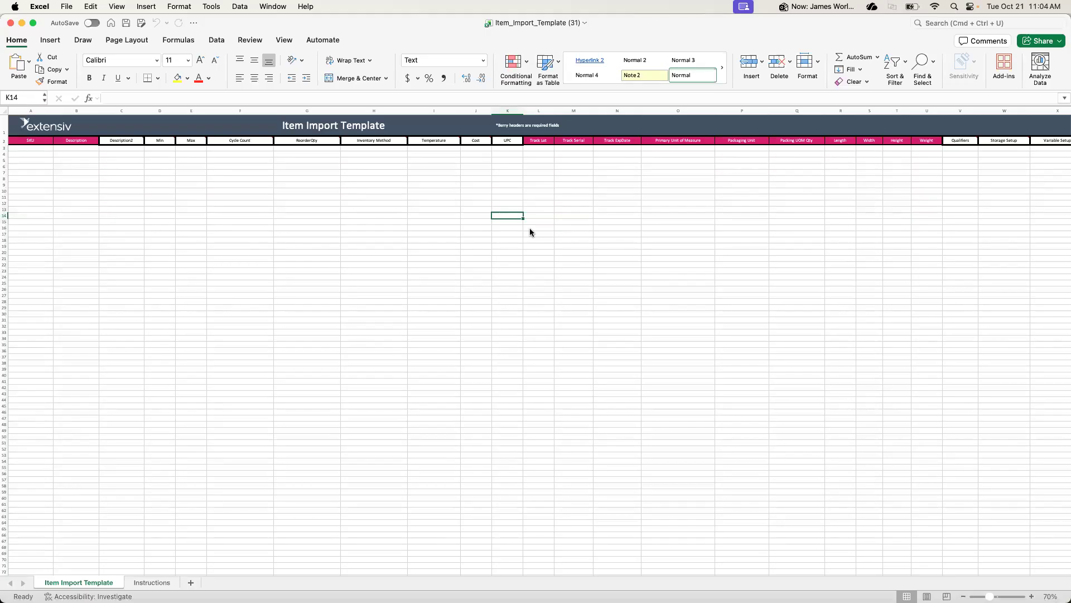
Switch to Chrome and open the Extensiv hub's Organizations list in a new tab
{"action": "key", "text": "ctrl+Up"}
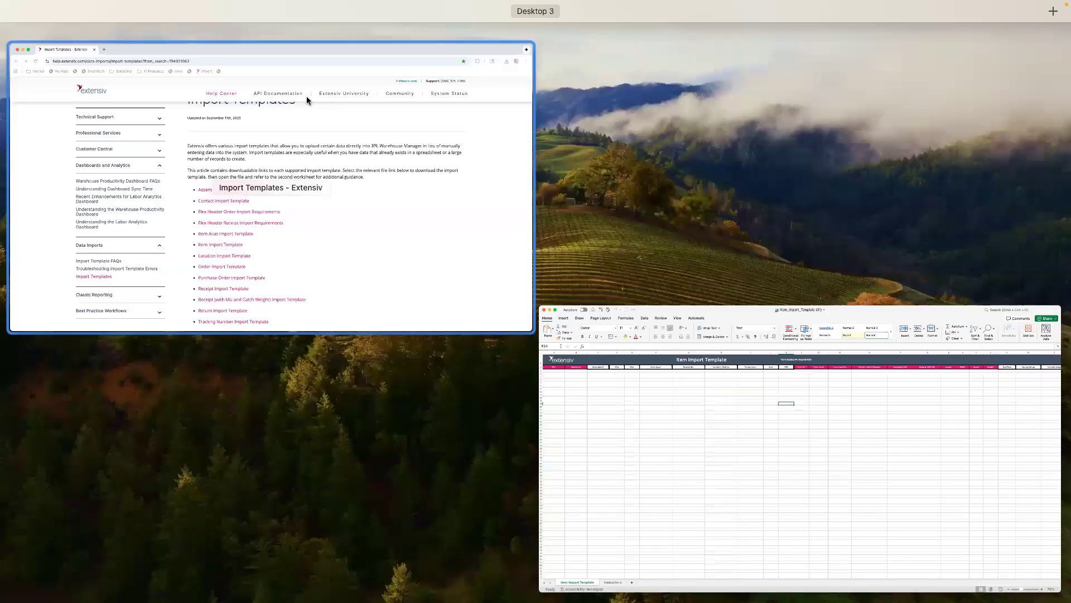
{"action": "left_click", "coordinate": [179, 31]}
{"action": "key", "text": "super+t"}
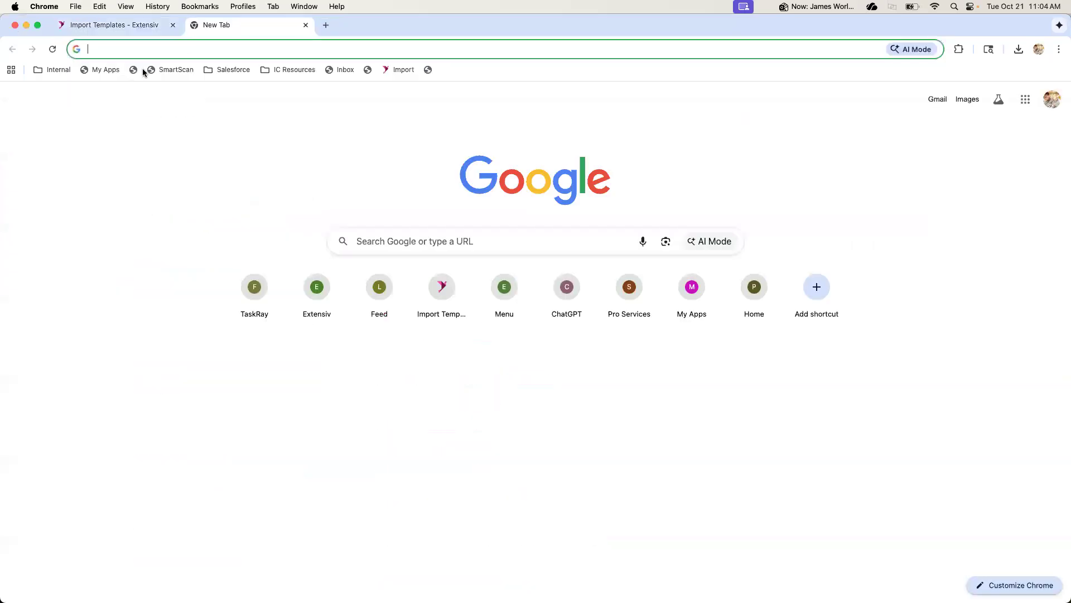
{"action": "left_click", "coordinate": [133, 71]}
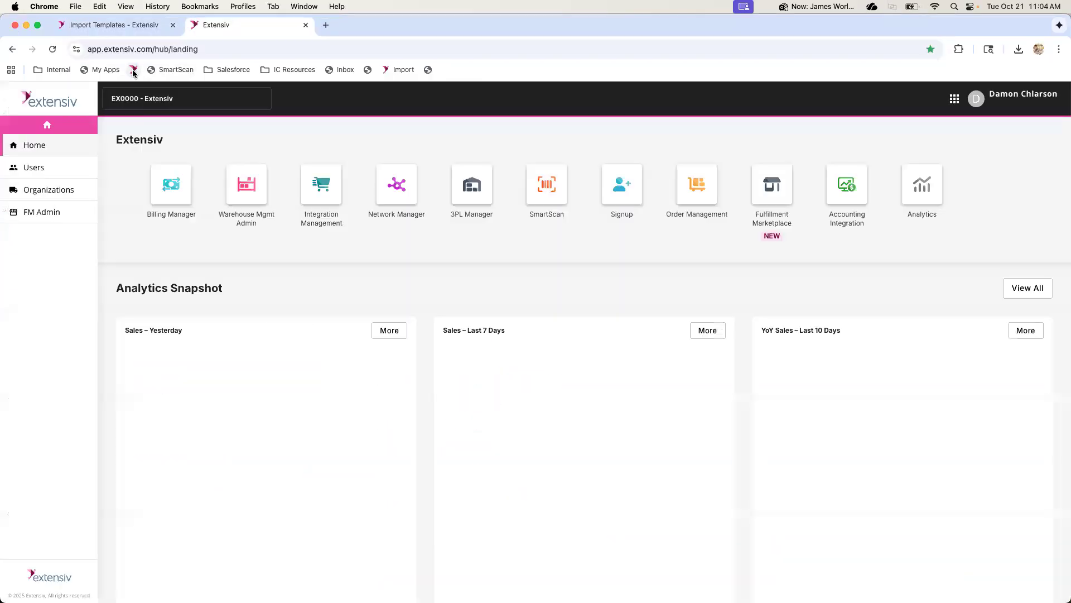
{"action": "left_click", "coordinate": [49, 190]}
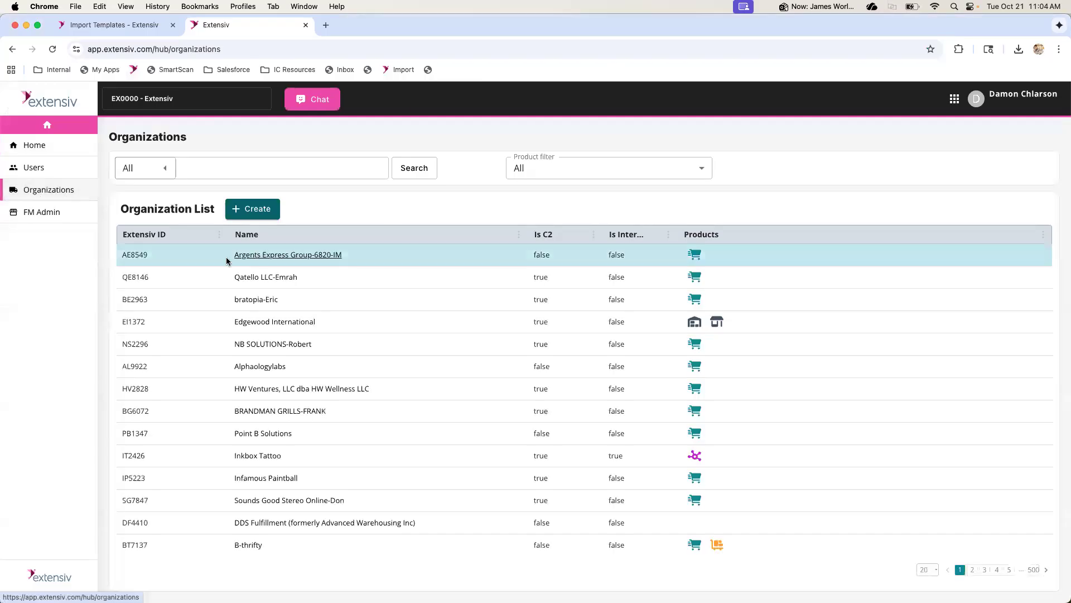
Search the organizations for "james worl", open James Worldwide, and dismiss both system announcements
{"action": "left_click", "coordinate": [242, 167]}
{"action": "type", "text": "james"}
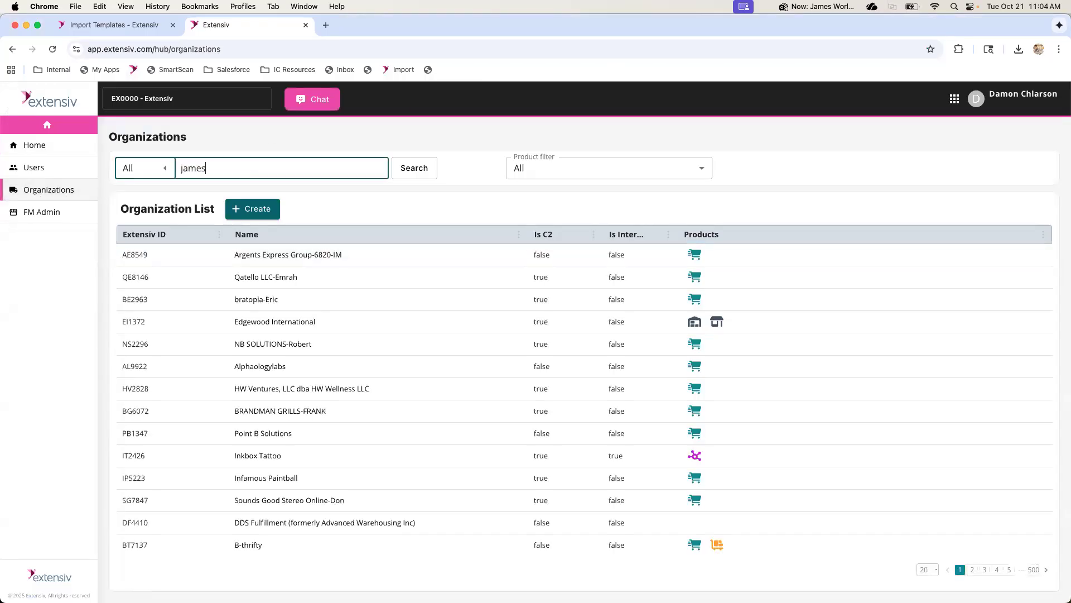
{"action": "type", "text": " worl"}
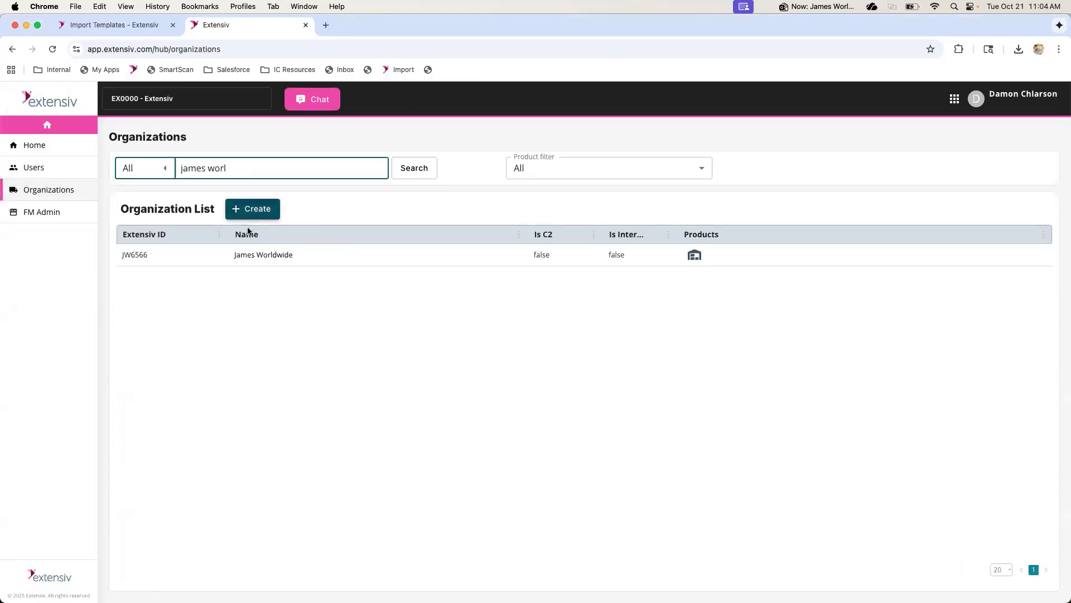
{"action": "left_click", "coordinate": [256, 255]}
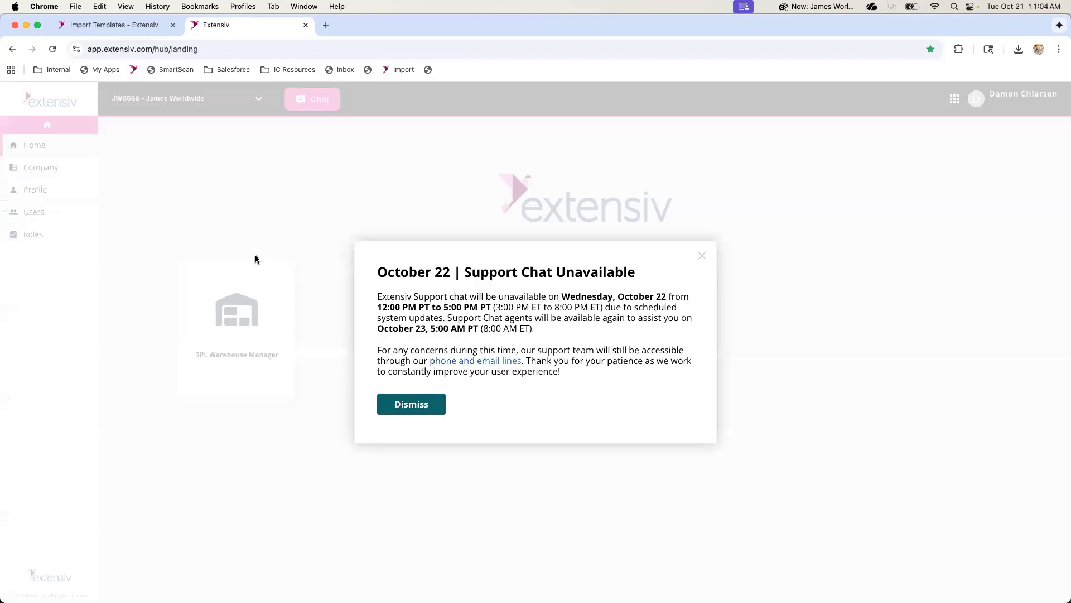
{"action": "left_click", "coordinate": [391, 403]}
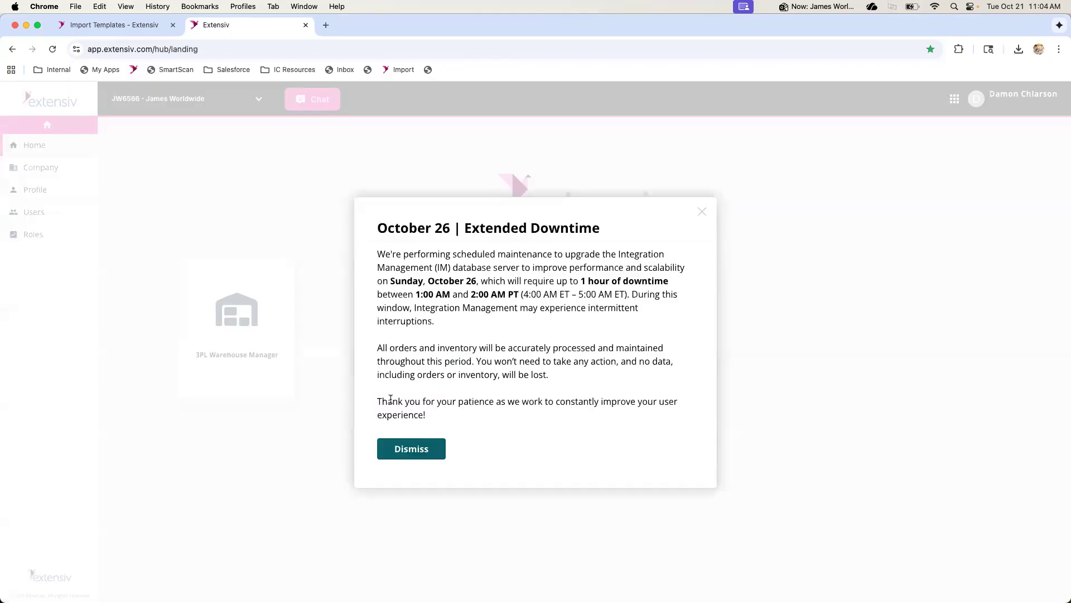
{"action": "left_click", "coordinate": [401, 449]}
Launch 3PL Warehouse Manager for James Worldwide and open the Manage Items page
{"action": "left_click", "coordinate": [269, 346]}
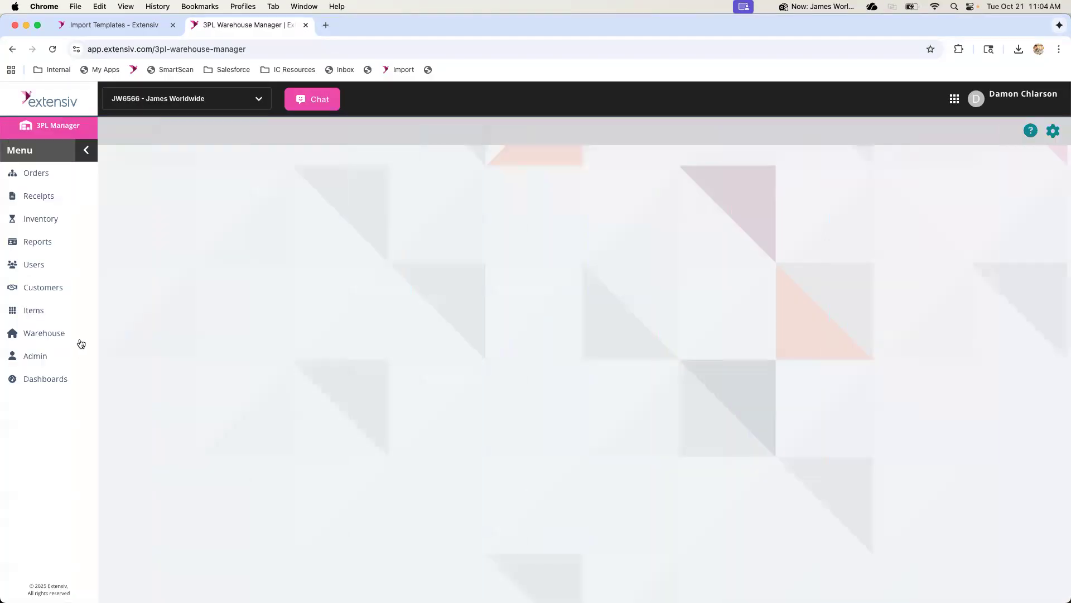
{"action": "left_click", "coordinate": [34, 311]}
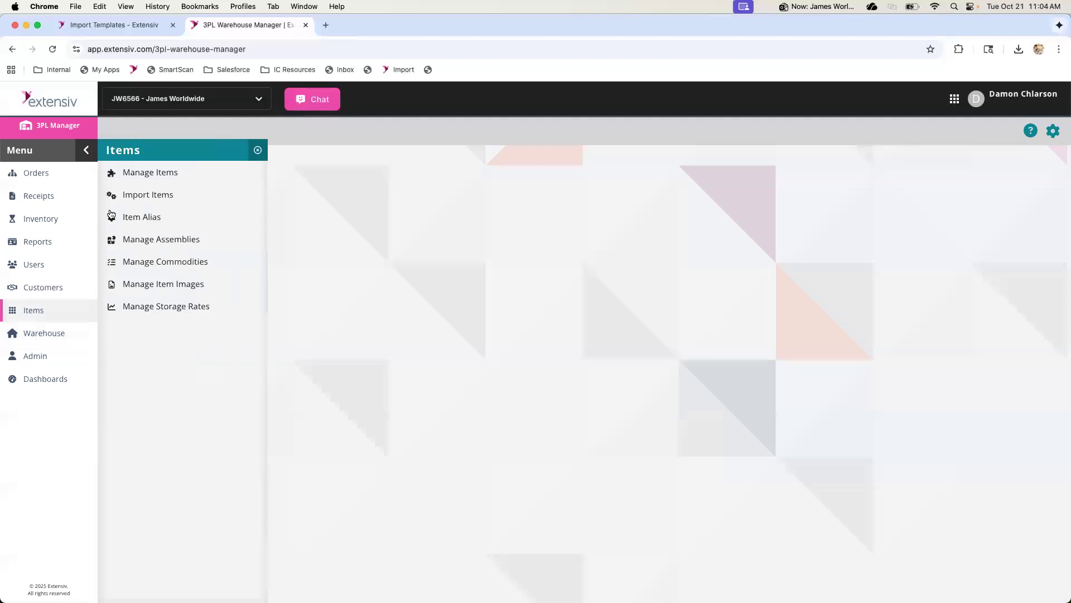
{"action": "left_click", "coordinate": [144, 178]}
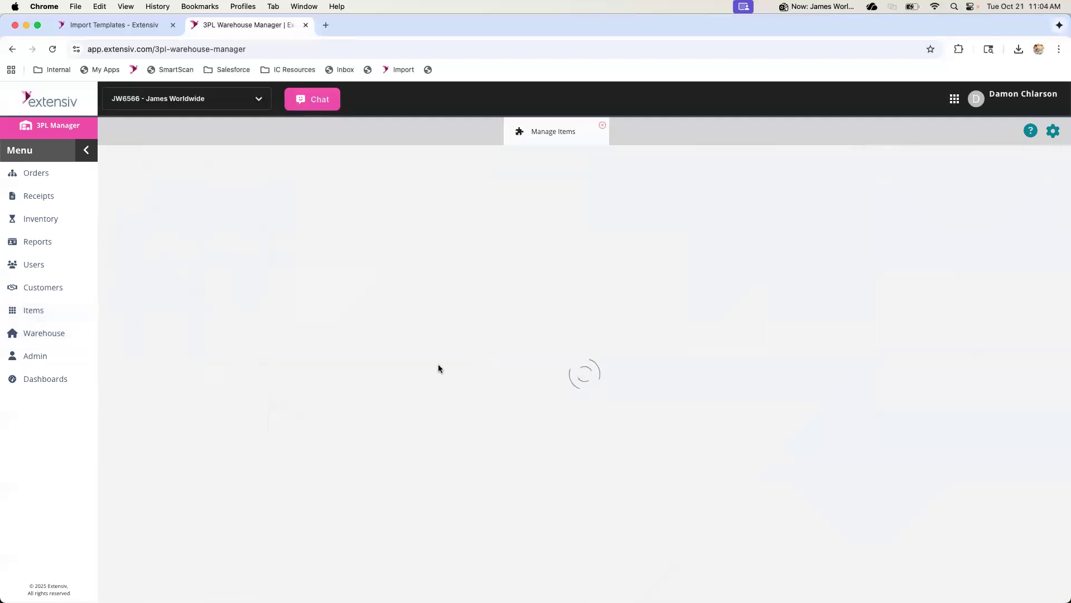
Filter the items by customer HANKUK PAPER MFG. CO., LTD. and open a blank form for creating an item
{"action": "left_click", "coordinate": [262, 246]}
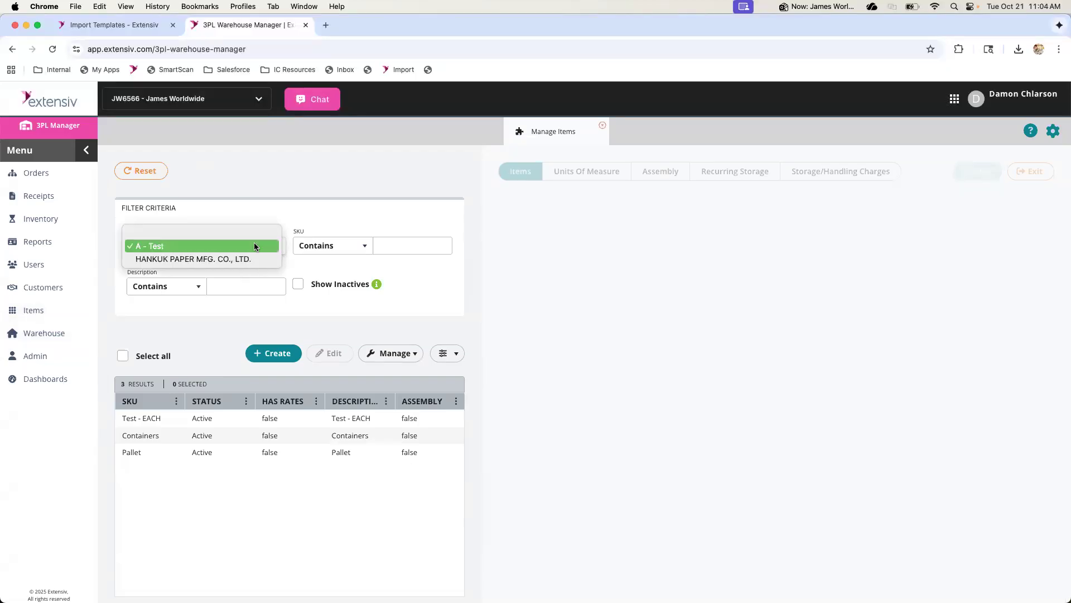
{"action": "left_click", "coordinate": [246, 259]}
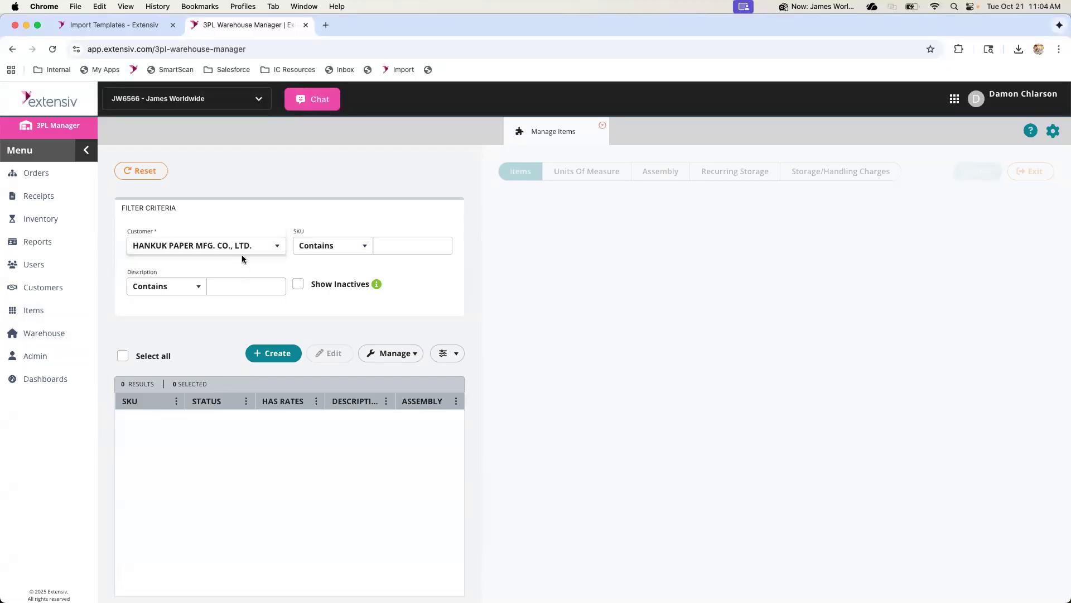
{"action": "left_click", "coordinate": [256, 354]}
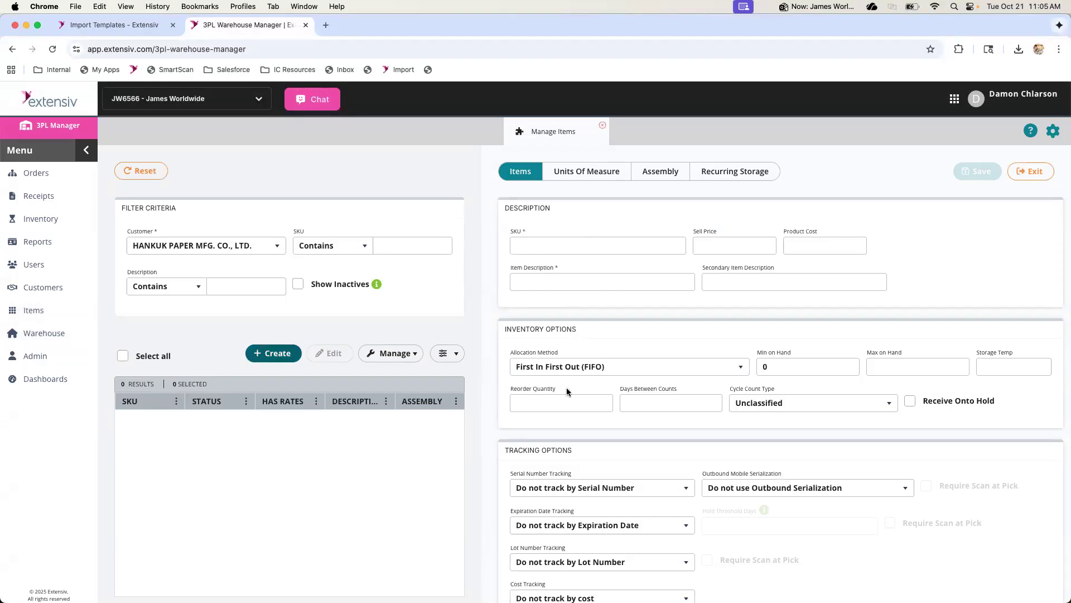
Review the new item form's description, inventory and tracking options, and its Units Of Measure settings
{"action": "scroll", "coordinate": [555, 395], "scroll_direction": "down", "scroll_amount": 5}
{"action": "scroll", "coordinate": [555, 395], "scroll_direction": "up", "scroll_amount": 5}
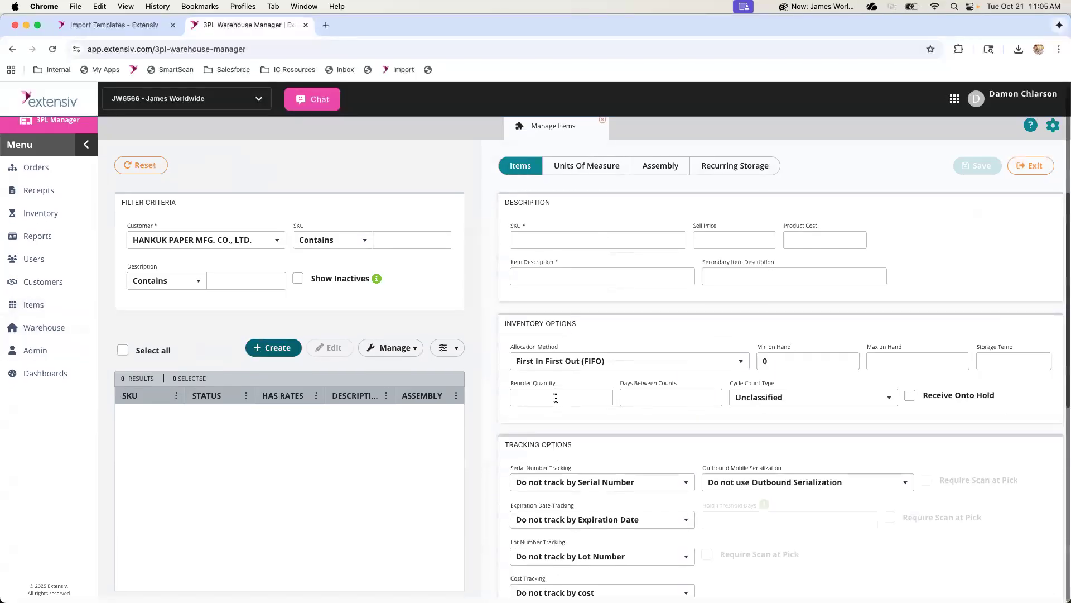
{"action": "scroll", "coordinate": [604, 396], "scroll_direction": "down", "scroll_amount": 1}
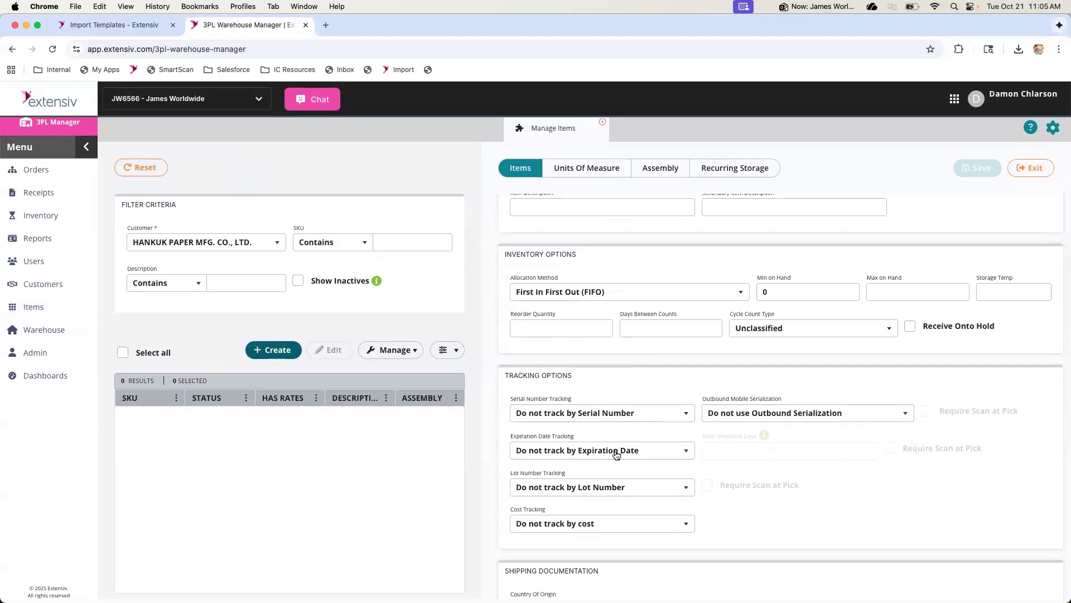
{"action": "left_click", "coordinate": [594, 178]}
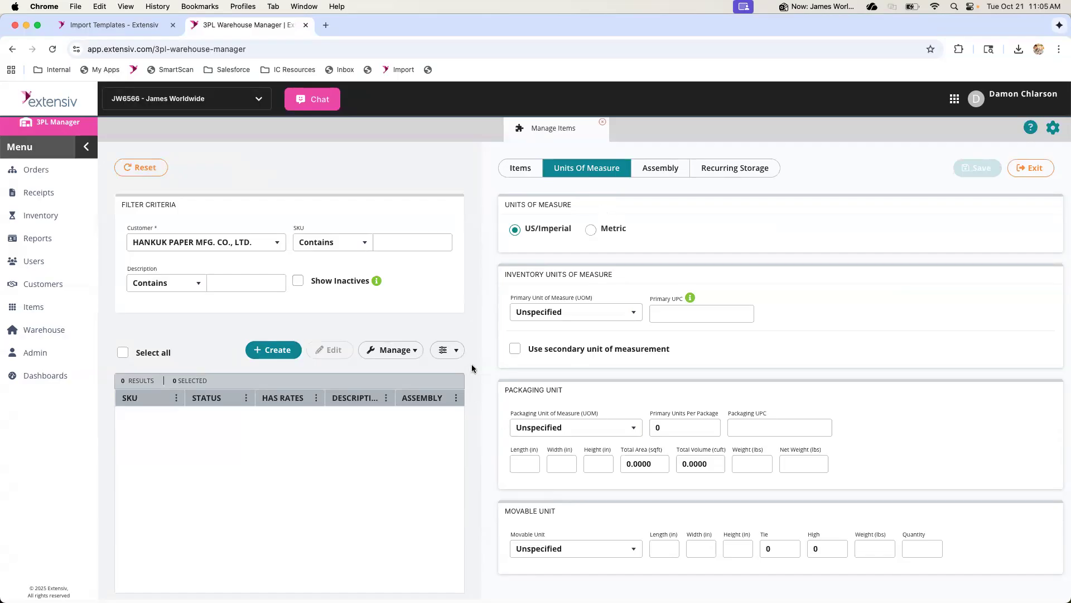
Switch to the item import template in Excel and enlarge it to examine the column headers from SKU through Packaging Unit
{"action": "key", "text": "ctrl+Up"}
{"action": "left_click", "coordinate": [433, 257]}
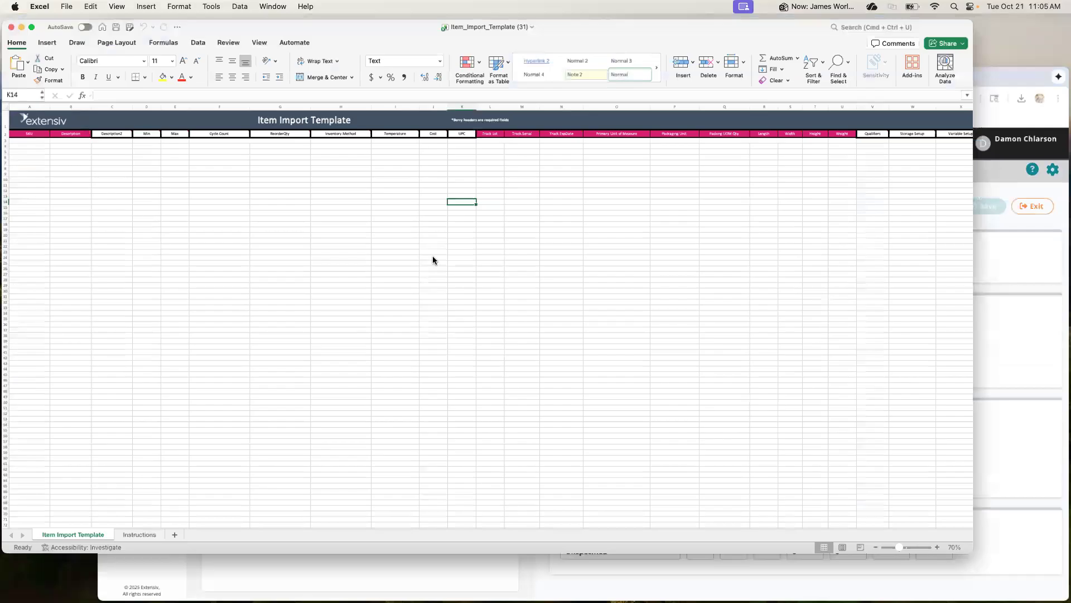
{"action": "scroll", "coordinate": [332, 190], "scroll_direction": "up", "scroll_amount": 5}
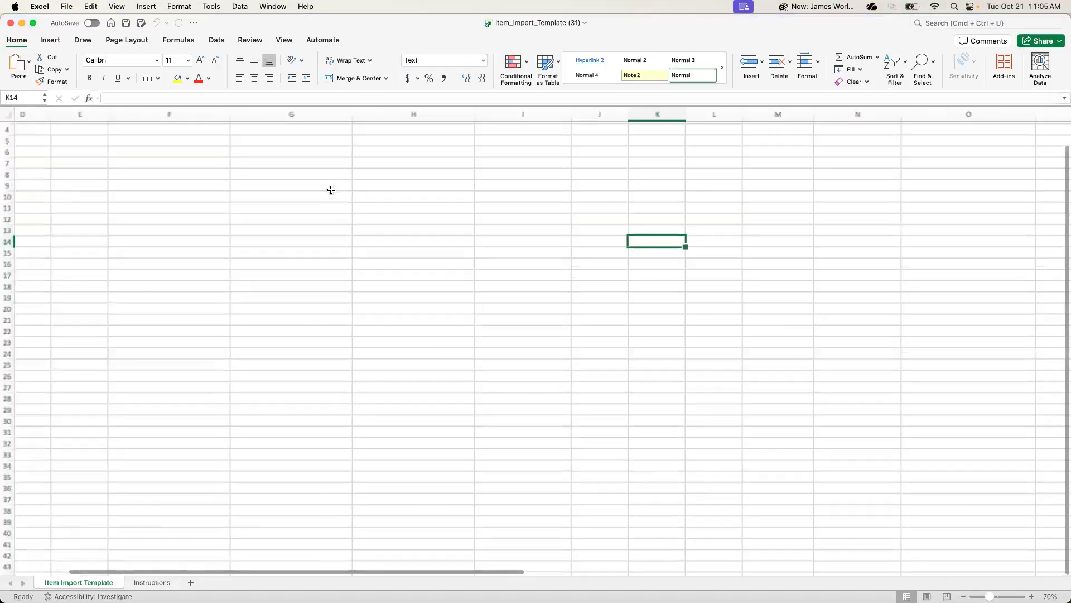
{"action": "scroll", "coordinate": [332, 190], "scroll_direction": "up", "scroll_amount": 2}
{"action": "scroll", "coordinate": [331, 190], "scroll_direction": "left", "scroll_amount": 5}
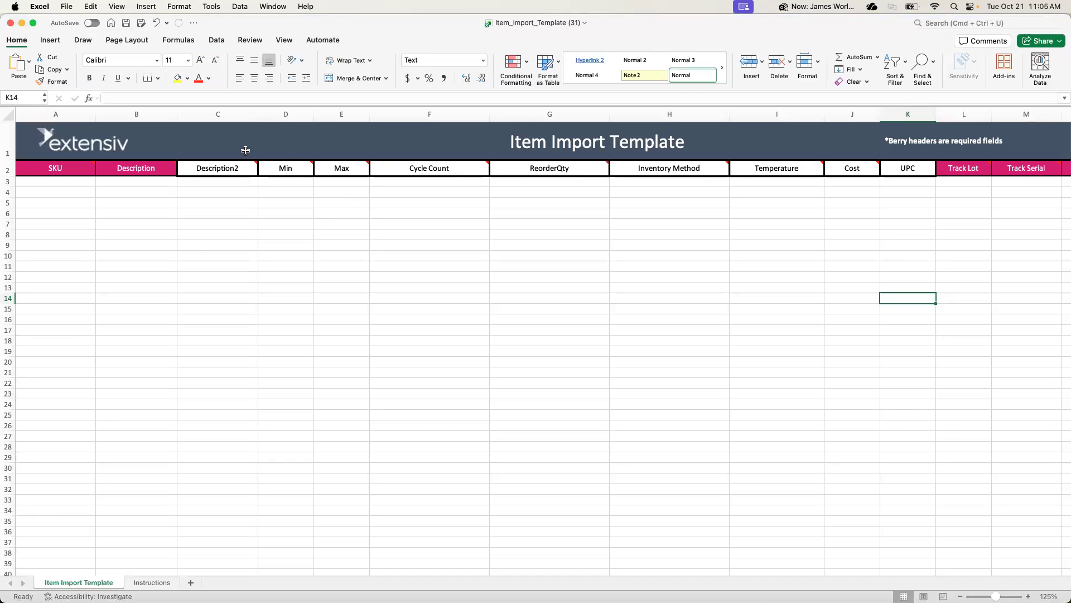
{"action": "left_click", "coordinate": [84, 169]}
{"action": "left_click_drag", "start_coordinate": [84, 169], "coordinate": [383, 170]}
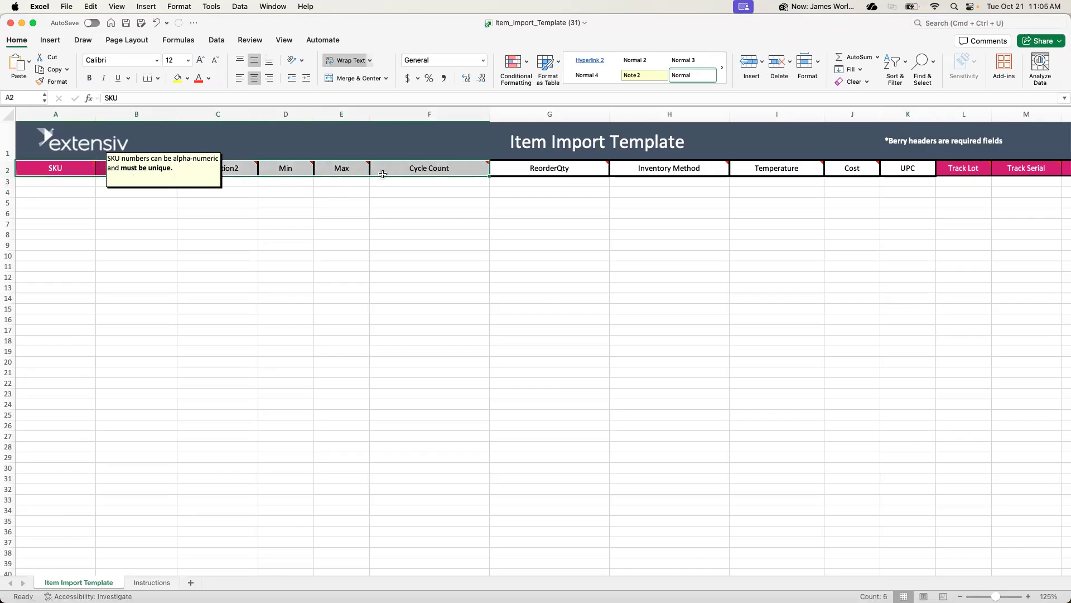
{"action": "scroll", "coordinate": [582, 205], "scroll_direction": "right", "scroll_amount": 2}
{"action": "scroll", "coordinate": [581, 205], "scroll_direction": "right", "scroll_amount": 4}
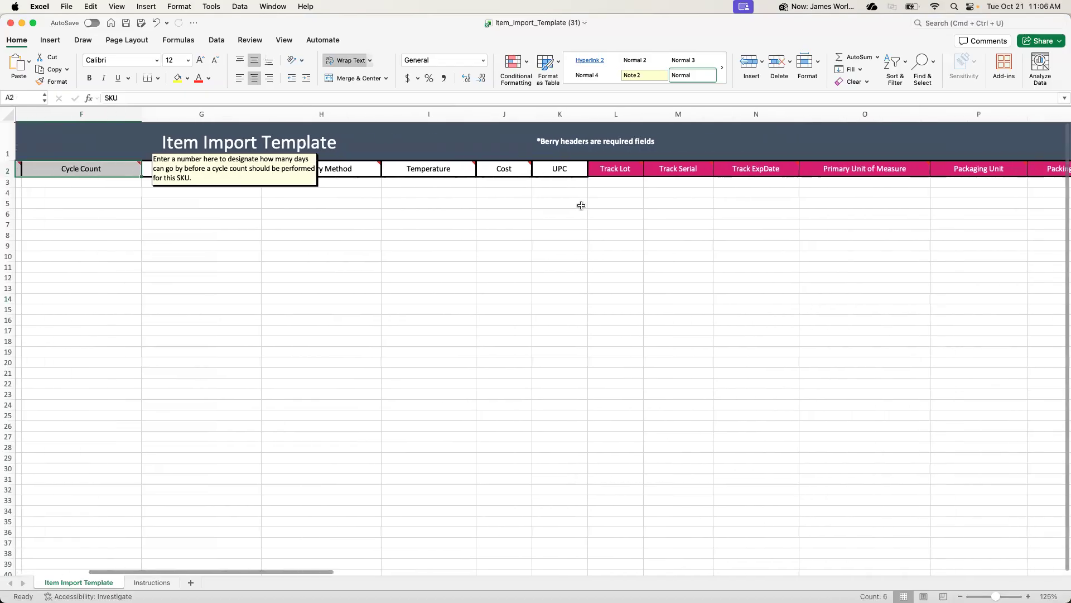
Examine the required Track Lot and Track Serial columns and recheck the template's header row from SKU onward
{"action": "left_click", "coordinate": [614, 184]}
{"action": "left_click", "coordinate": [678, 183]}
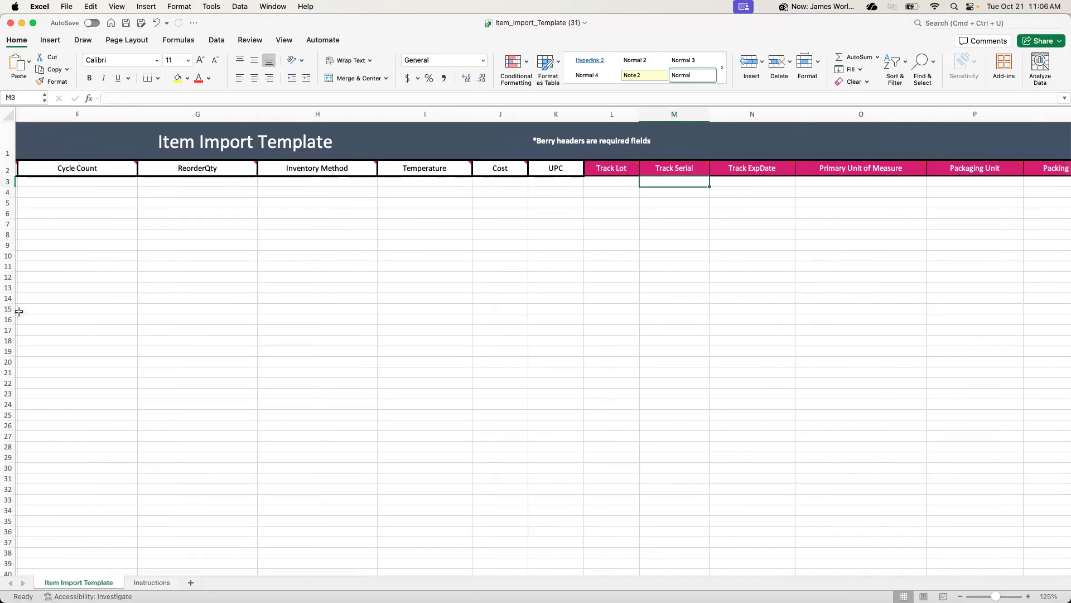
{"action": "scroll", "coordinate": [54, 337], "scroll_direction": "left", "scroll_amount": 5}
{"action": "scroll", "coordinate": [53, 337], "scroll_direction": "right", "scroll_amount": 2}
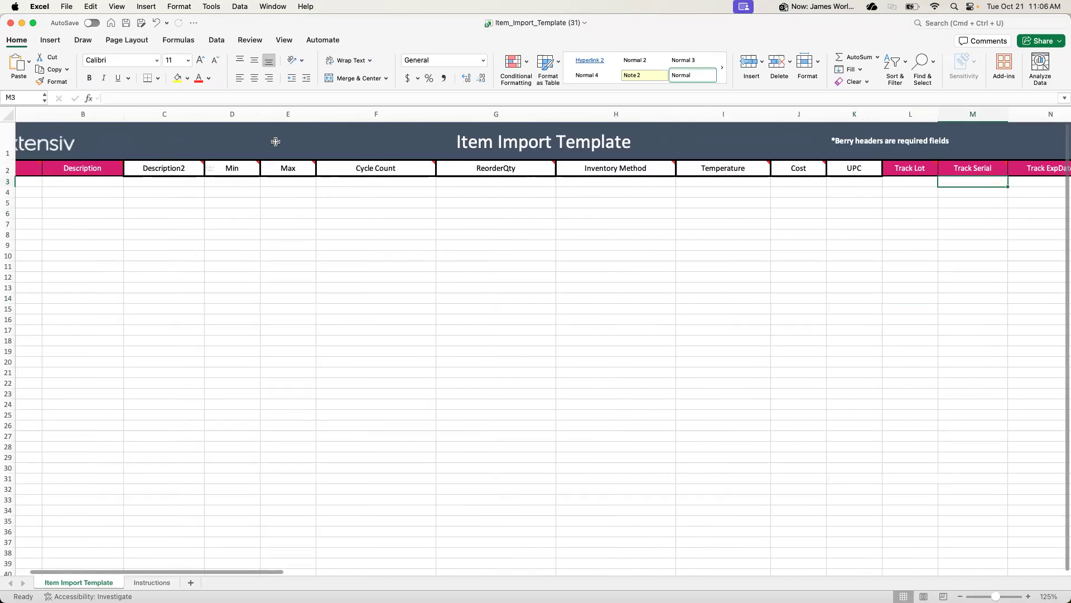
{"action": "scroll", "coordinate": [452, 255], "scroll_direction": "left", "scroll_amount": 2}
{"action": "scroll", "coordinate": [453, 259], "scroll_direction": "right", "scroll_amount": 1}
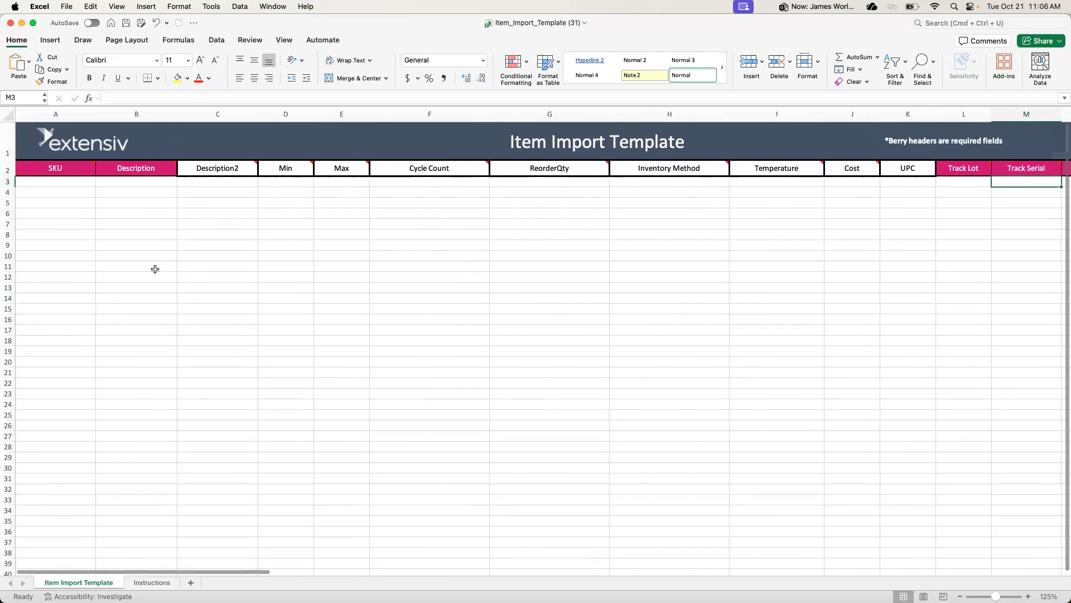
Switch to the PNL - EXTENSIV Google Sheet and review its item, container number, total weight, commodity, pieces and GSM columns
{"action": "left_click_drag", "start_coordinate": [311, 512], "coordinate": [400, 79]}
{"action": "double_click", "coordinate": [400, 78]}
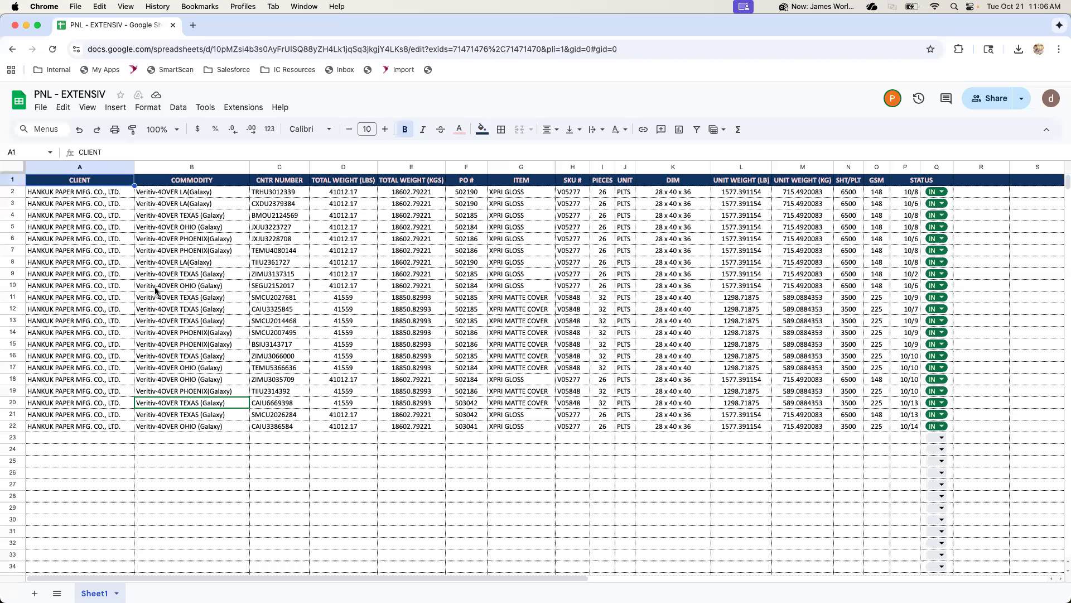
{"action": "left_click_drag", "start_coordinate": [508, 192], "coordinate": [514, 373]}
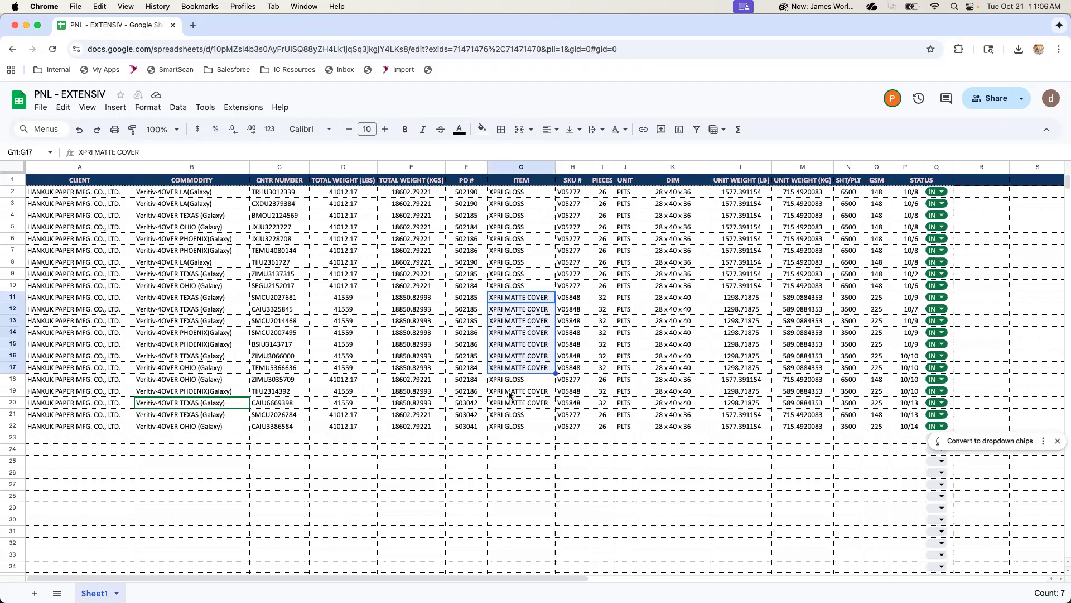
{"action": "left_click_drag", "start_coordinate": [259, 192], "coordinate": [282, 428]}
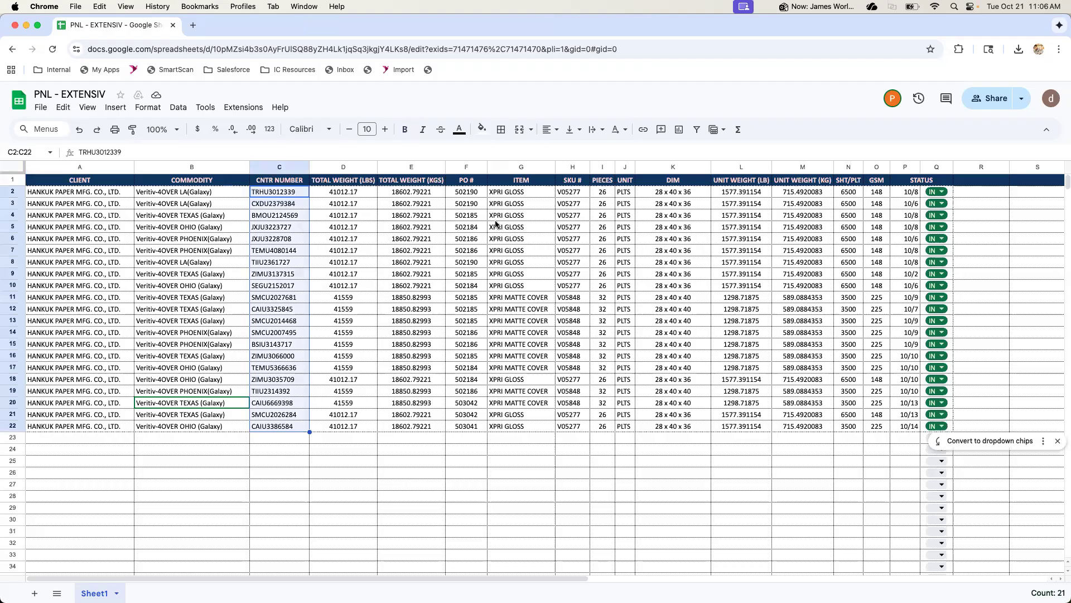
{"action": "left_click", "coordinate": [330, 195]}
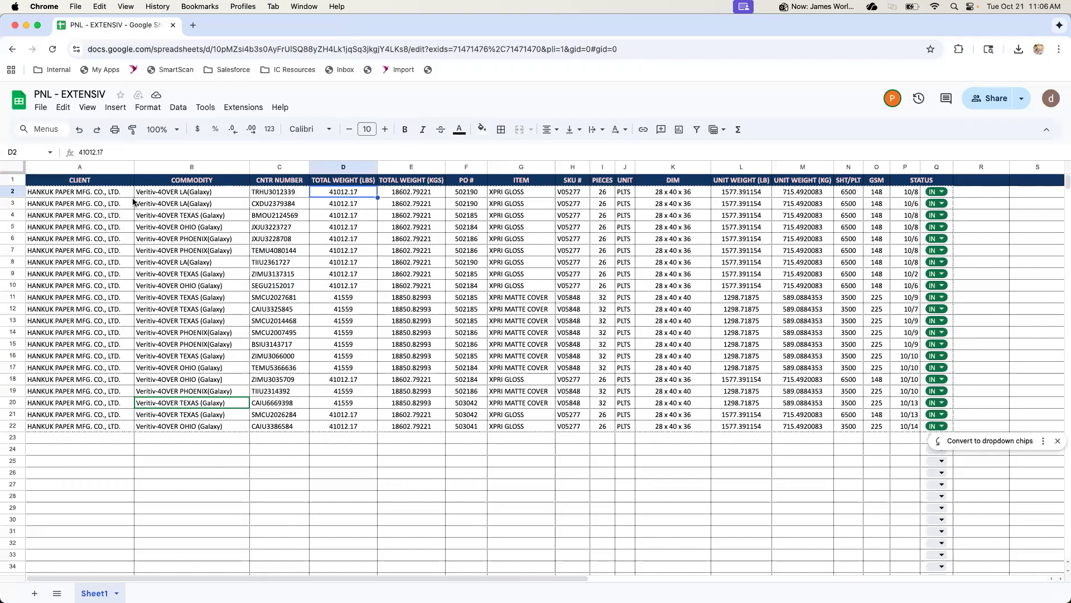
{"action": "left_click_drag", "start_coordinate": [202, 193], "coordinate": [199, 426]}
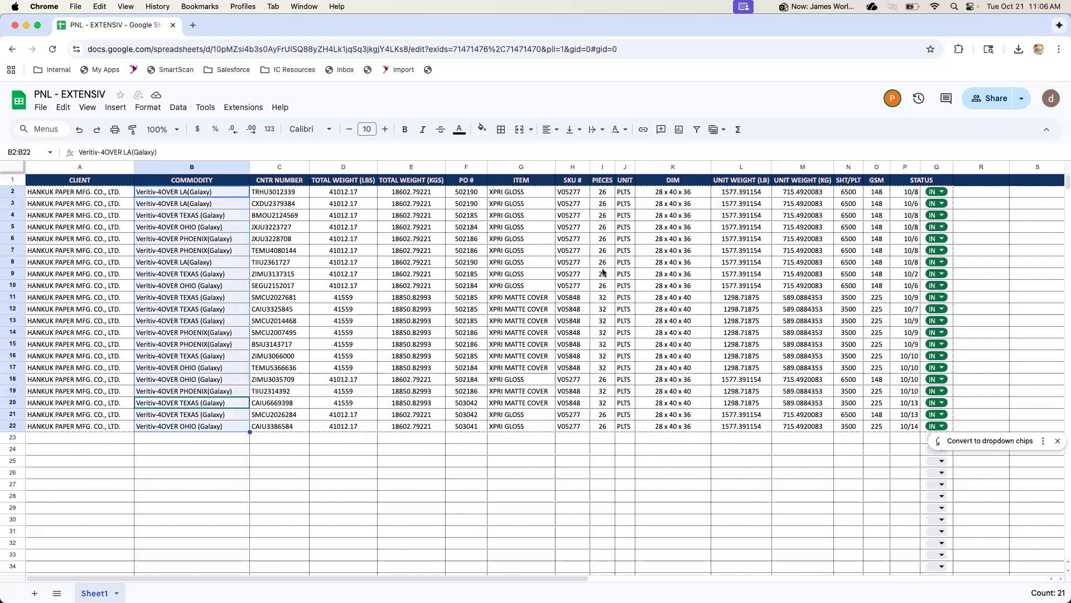
{"action": "left_click", "coordinate": [609, 191]}
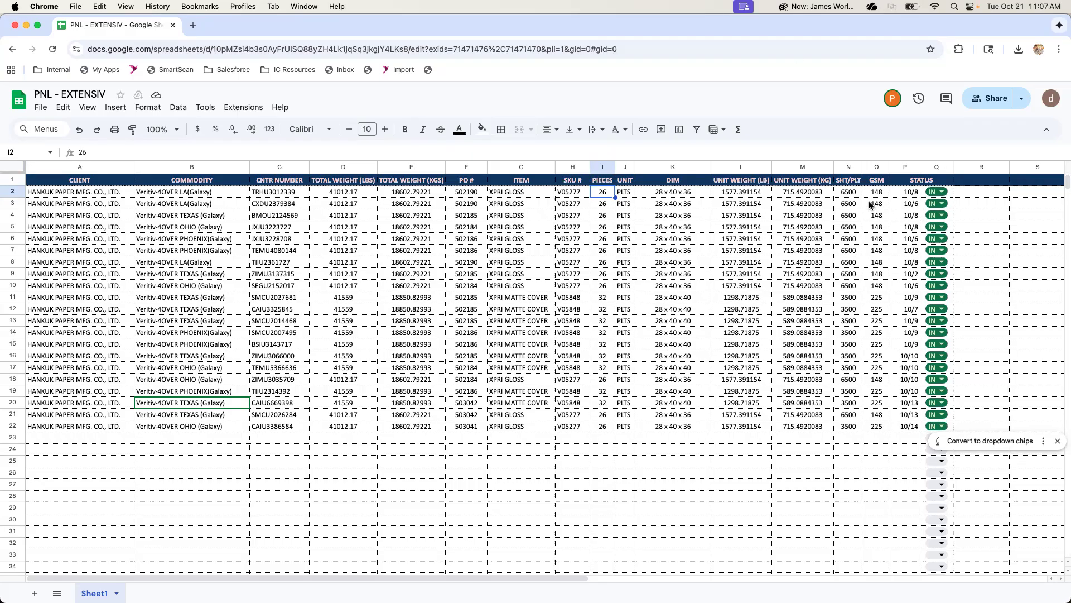
{"action": "left_click", "coordinate": [881, 182]}
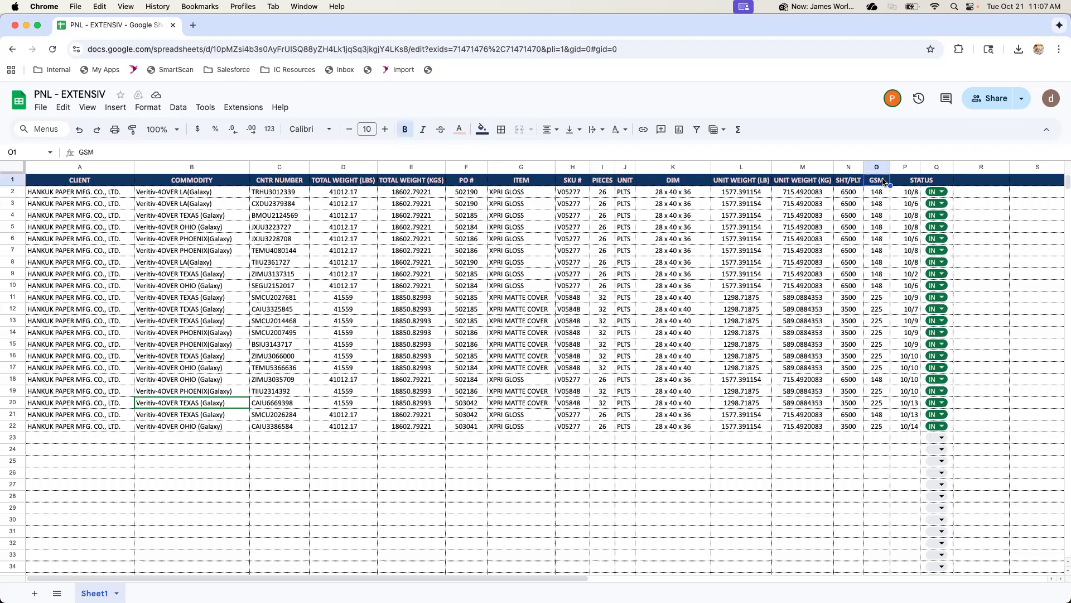
Examine the GSM, item and SKU # columns of the PNL - EXTENSIV sheet and compare them with the item import template's headers
{"action": "left_click_drag", "start_coordinate": [876, 194], "coordinate": [882, 428]}
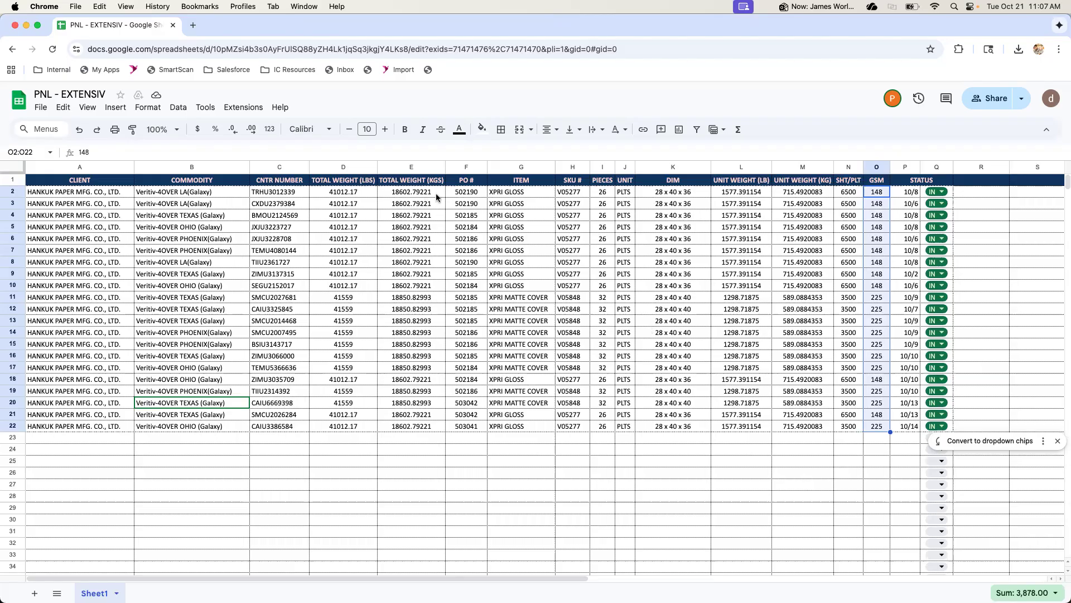
{"action": "left_click_drag", "start_coordinate": [529, 196], "coordinate": [524, 369]}
{"action": "left_click", "coordinate": [524, 301]}
{"action": "left_click_drag", "start_coordinate": [573, 192], "coordinate": [577, 423]}
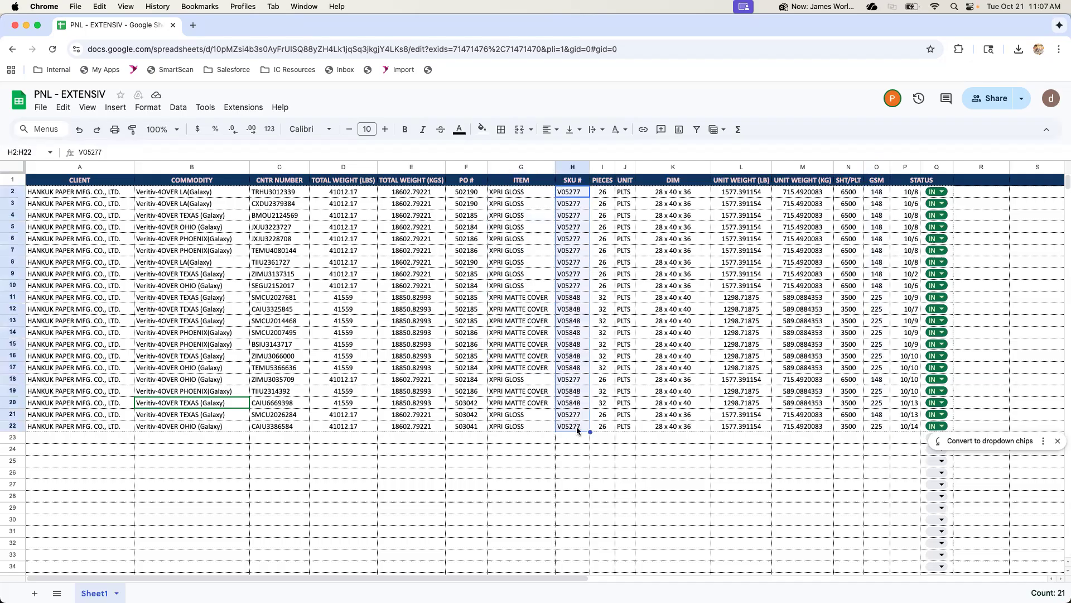
{"action": "left_click", "coordinate": [577, 422]}
{"action": "left_click_drag", "start_coordinate": [576, 193], "coordinate": [581, 427]}
{"action": "left_click_drag", "start_coordinate": [580, 428], "coordinate": [580, 427]}
{"action": "key", "text": "ctrl+Up"}
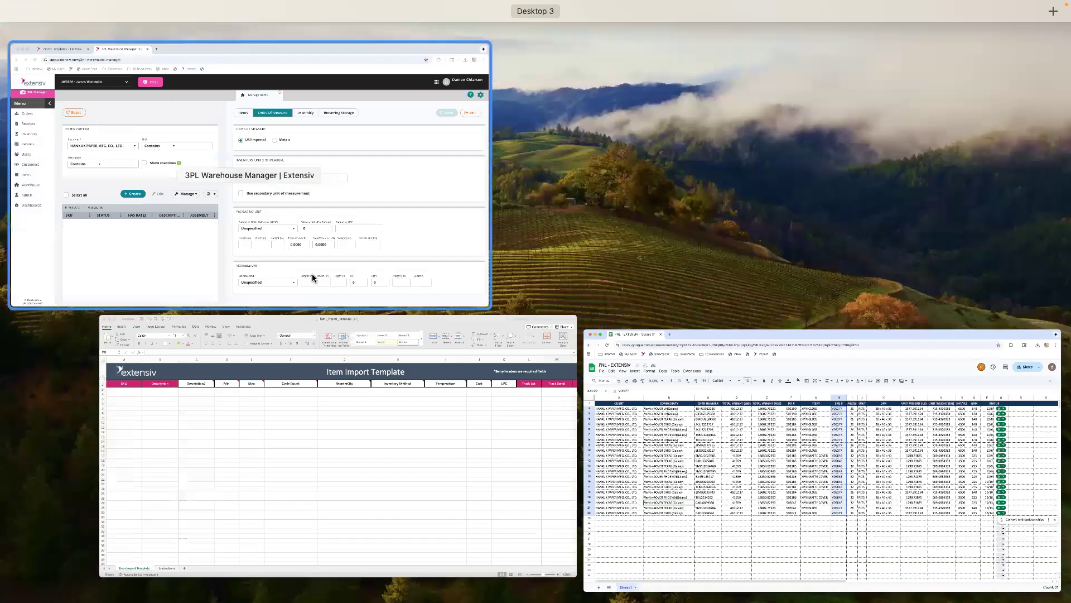
{"action": "left_click", "coordinate": [313, 275]}
{"action": "key", "text": "ctrl+Up"}
{"action": "left_click", "coordinate": [265, 225]}
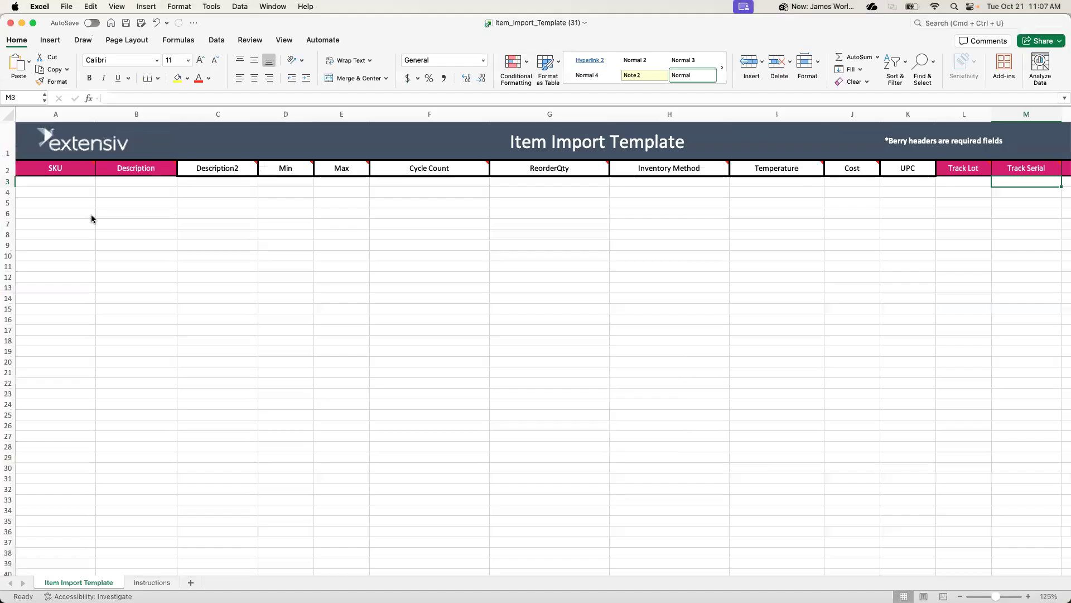
{"action": "key", "text": "ctrl+Up"}
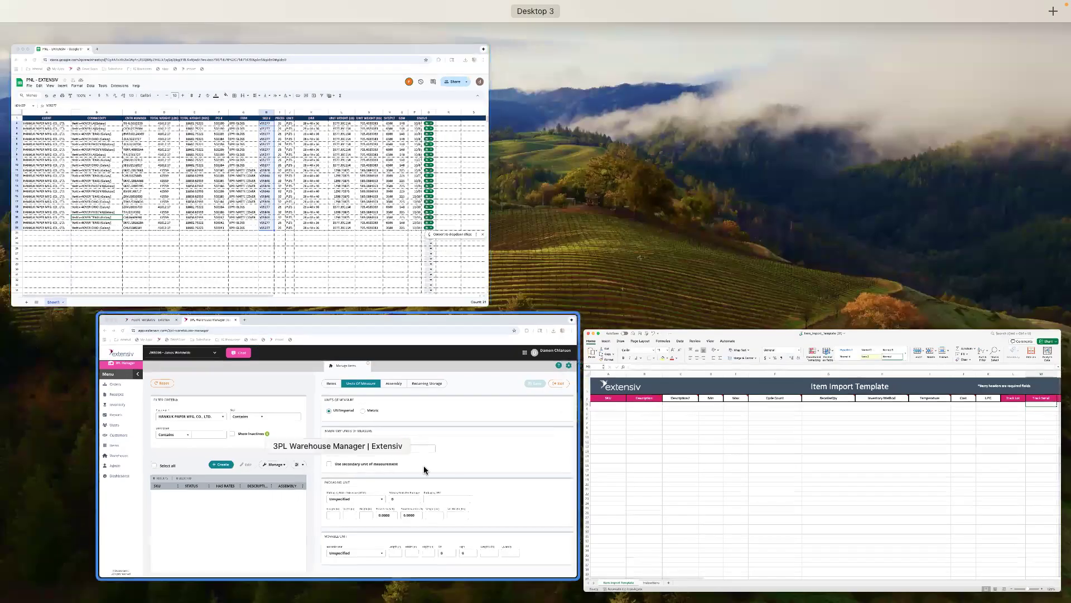
{"action": "left_click", "coordinate": [321, 219]}
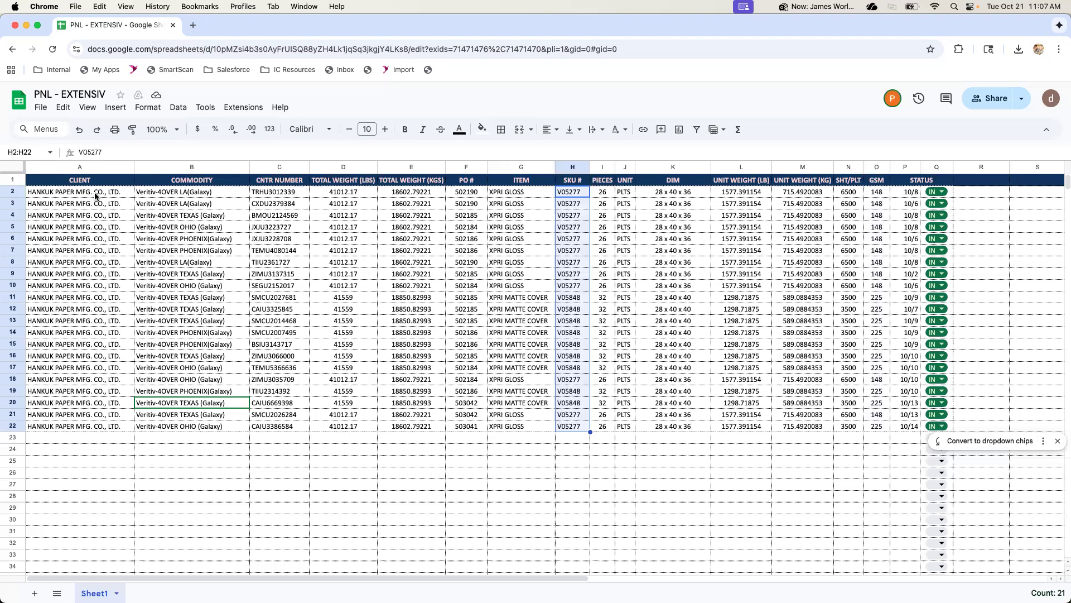
Copy SKU V05277 from the first data row of the inventory sheet into the Excel template's SKU cell A3
{"action": "left_click", "coordinate": [572, 203]}
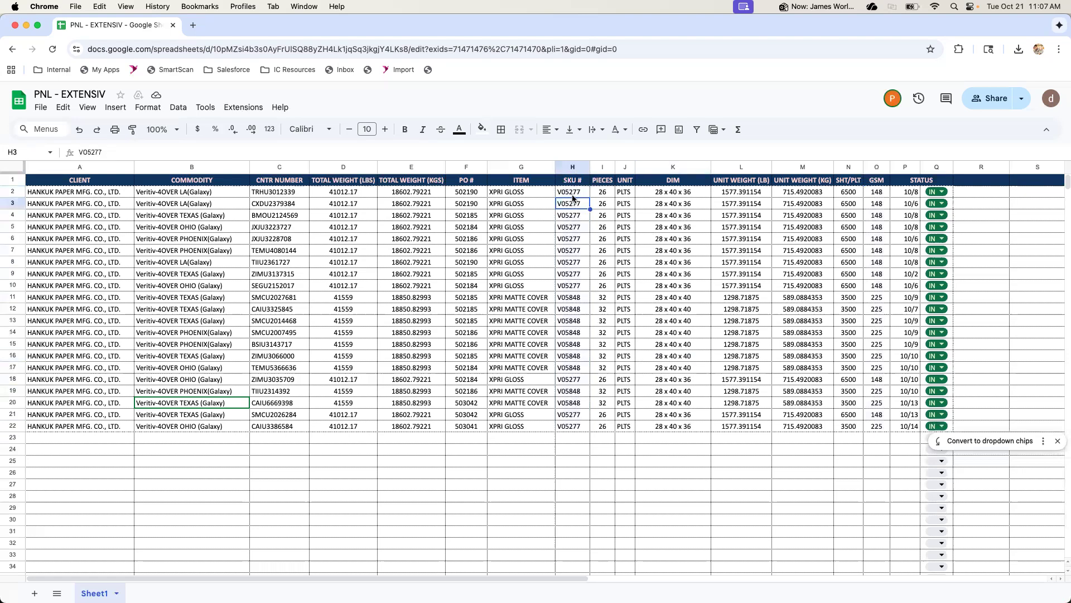
{"action": "left_click", "coordinate": [573, 195]}
{"action": "key", "text": "super+c"}
{"action": "key", "text": "ctrl+Up"}
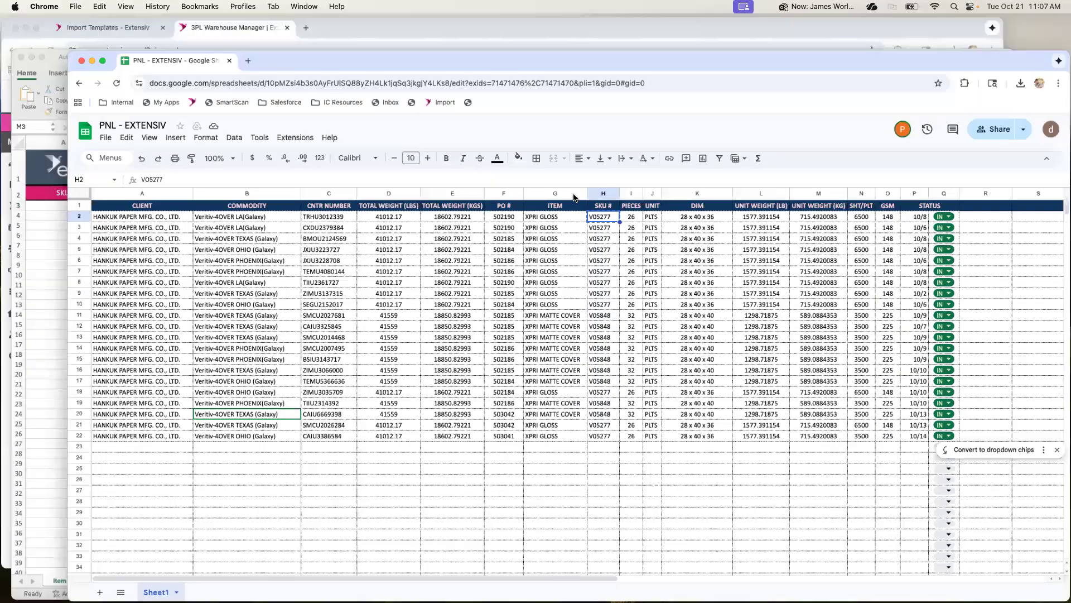
{"action": "left_click", "coordinate": [267, 525]}
{"action": "left_click", "coordinate": [64, 183]}
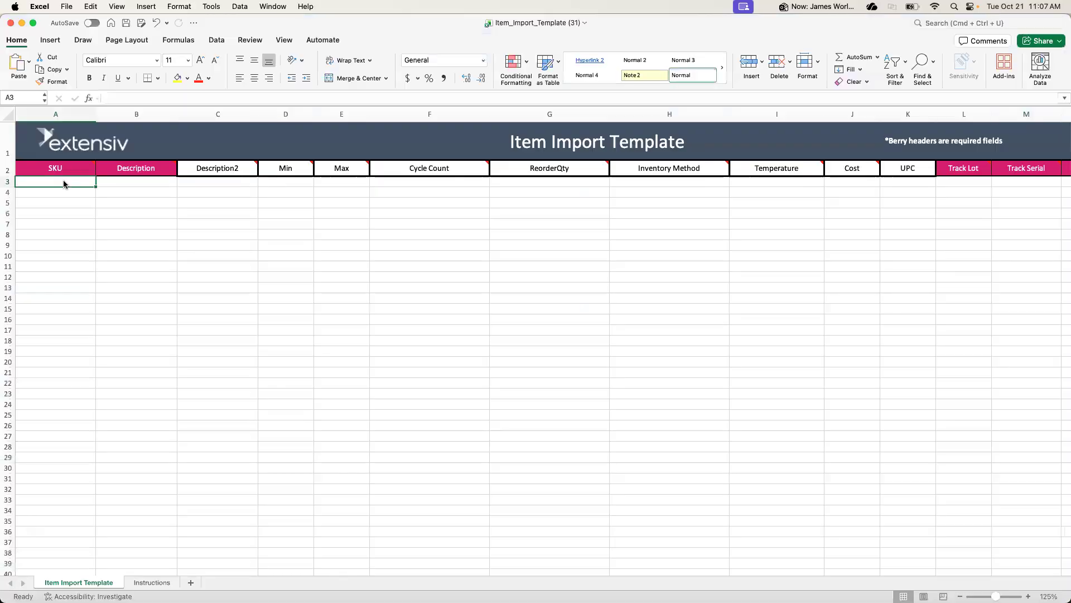
{"action": "key", "text": "super+v"}
Copy the item name XPRI GLOSS from the inventory sheet into the Excel template's Description cell B3
{"action": "key", "text": "ctrl+Up"}
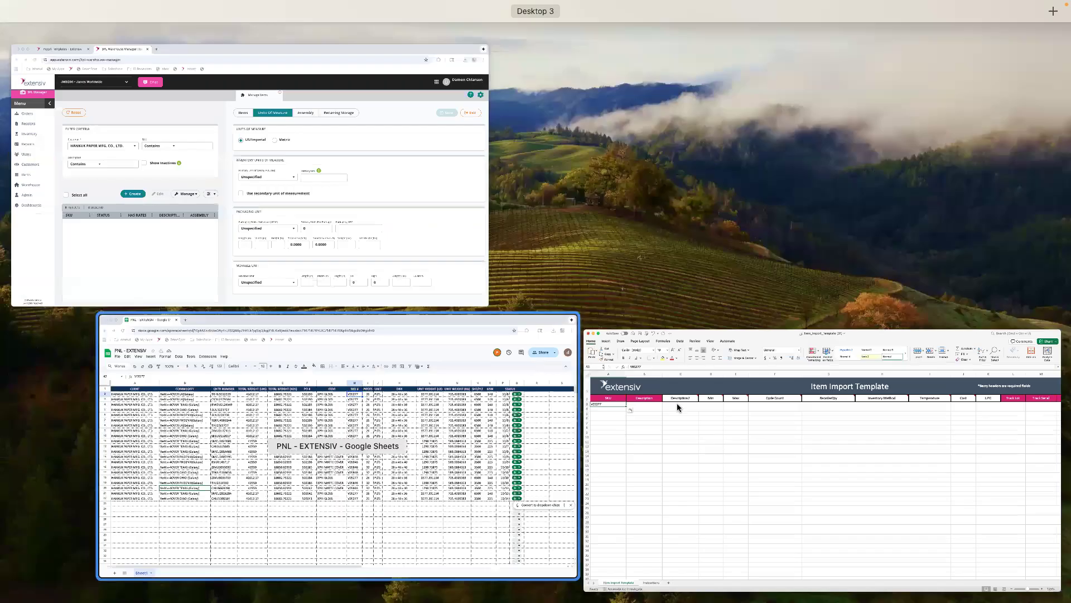
{"action": "left_click", "coordinate": [536, 263]}
{"action": "left_click", "coordinate": [509, 192]}
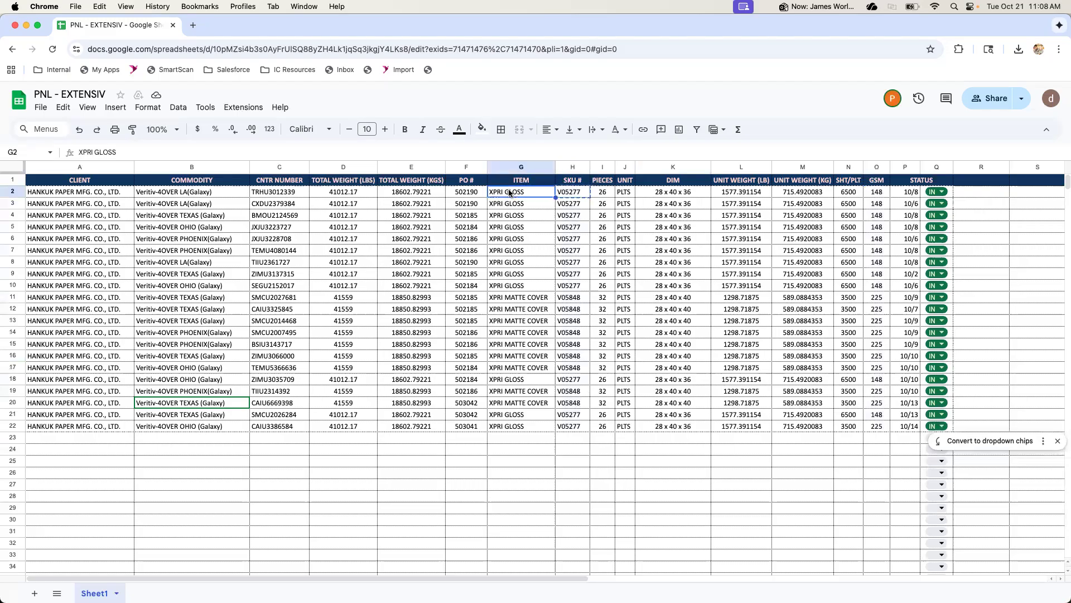
{"action": "key", "text": "ctrl+Up"}
{"action": "left_click", "coordinate": [280, 119]}
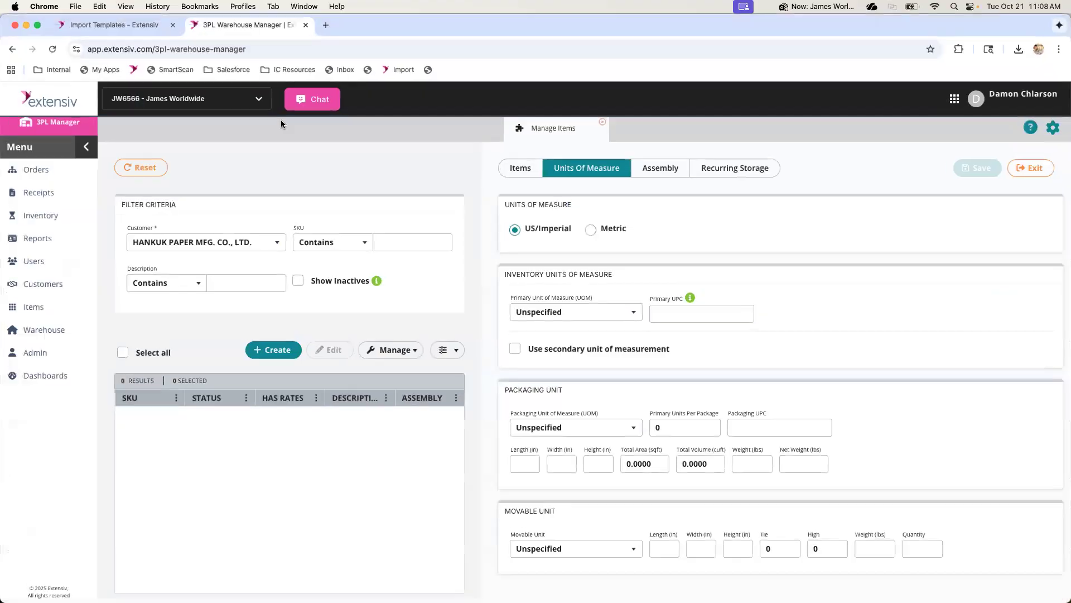
{"action": "key", "text": "ctrl+Up"}
{"action": "left_click", "coordinate": [474, 447]}
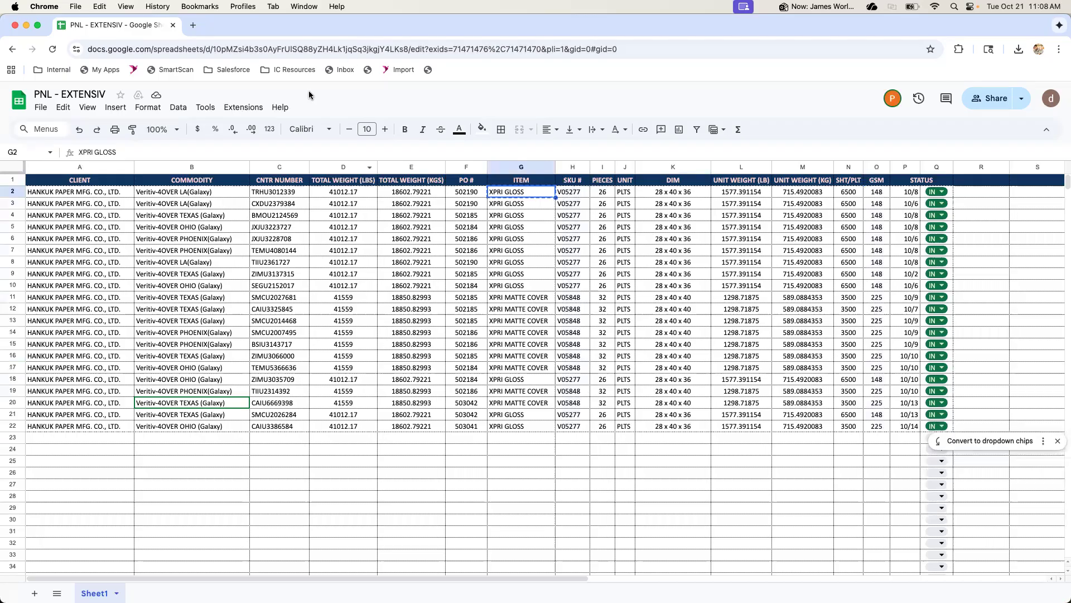
{"action": "double_click", "coordinate": [289, 25]}
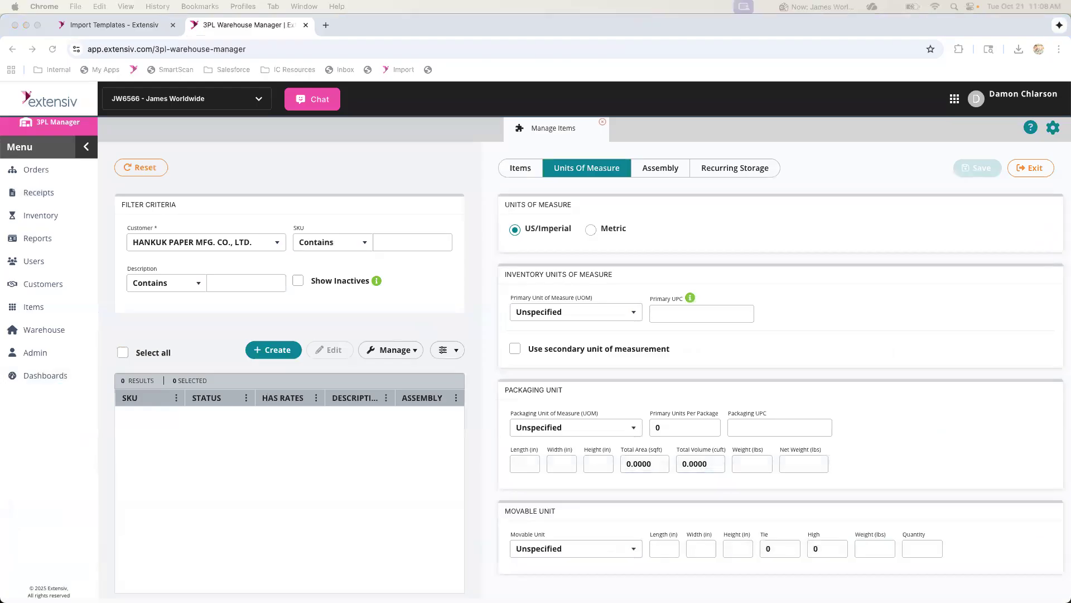
{"action": "key", "text": "ctrl+Up"}
{"action": "left_click", "coordinate": [376, 330]}
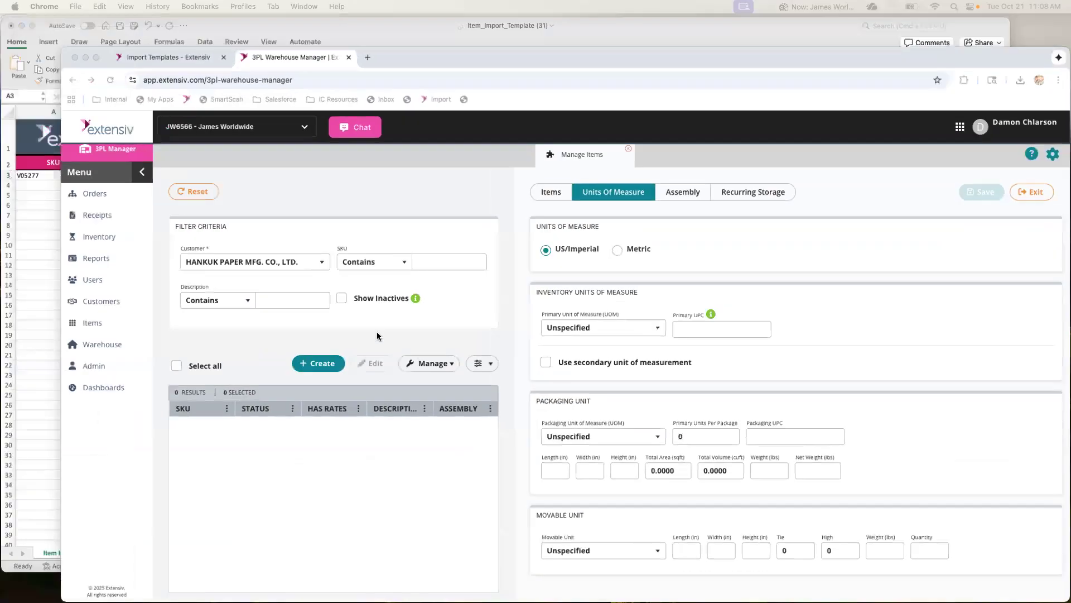
{"action": "key", "text": "ctrl+Up"}
{"action": "left_click", "coordinate": [323, 234]}
{"action": "left_click", "coordinate": [74, 191]}
{"action": "left_click", "coordinate": [134, 191]}
{"action": "left_click", "coordinate": [135, 183]}
{"action": "key", "text": "super+v"}
Review the template's optional columns from Description2 and Cycle Count through Inventory Method and UPC
{"action": "left_click", "coordinate": [212, 190]}
{"action": "left_click", "coordinate": [213, 184]}
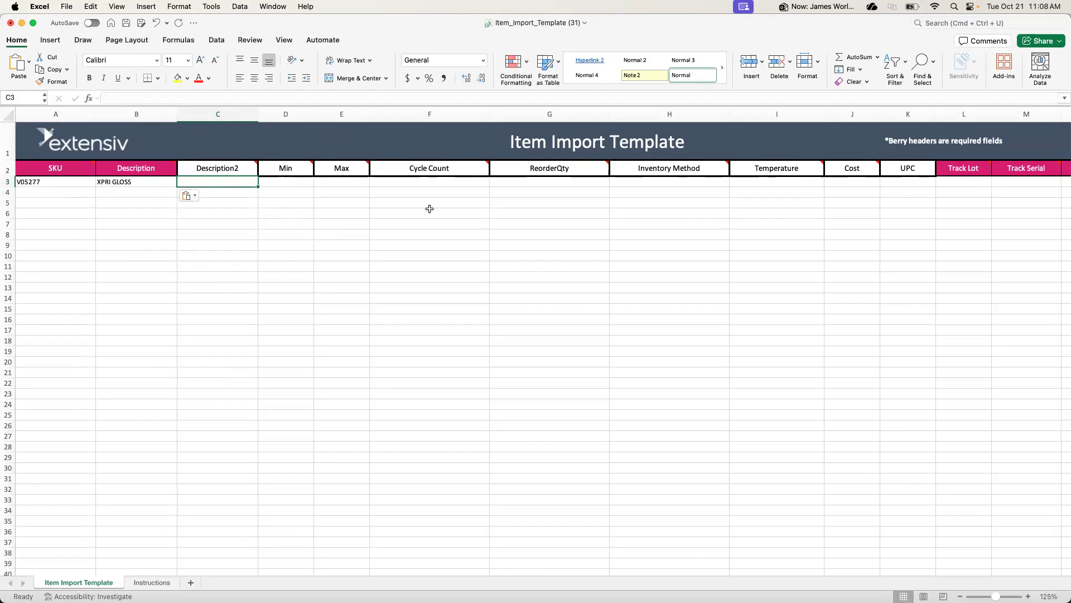
{"action": "left_click_drag", "start_coordinate": [414, 190], "coordinate": [604, 213]}
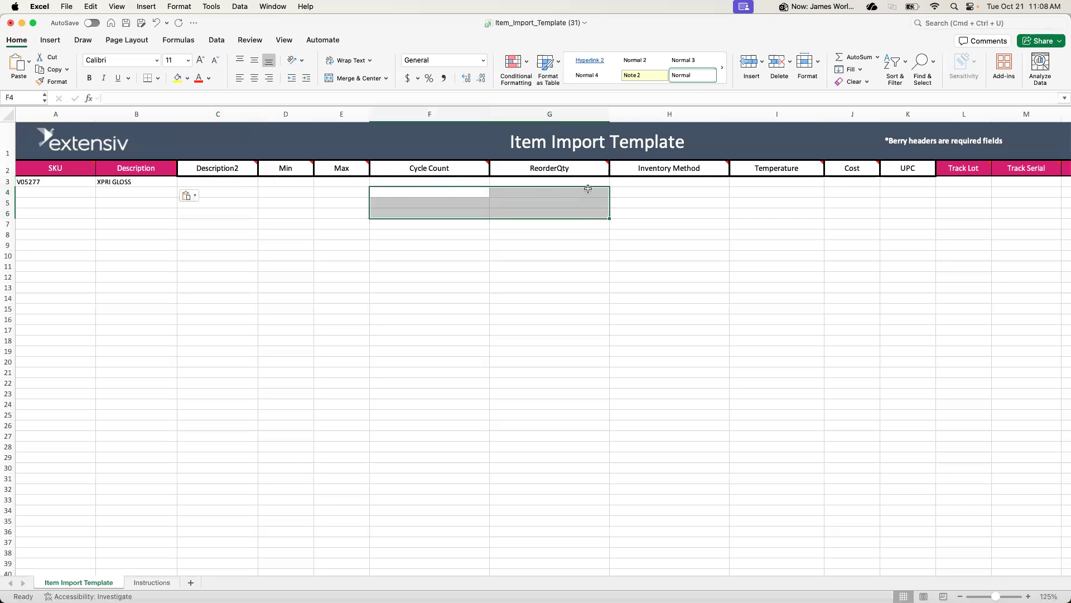
{"action": "left_click", "coordinate": [589, 189]}
{"action": "left_click", "coordinate": [661, 183]}
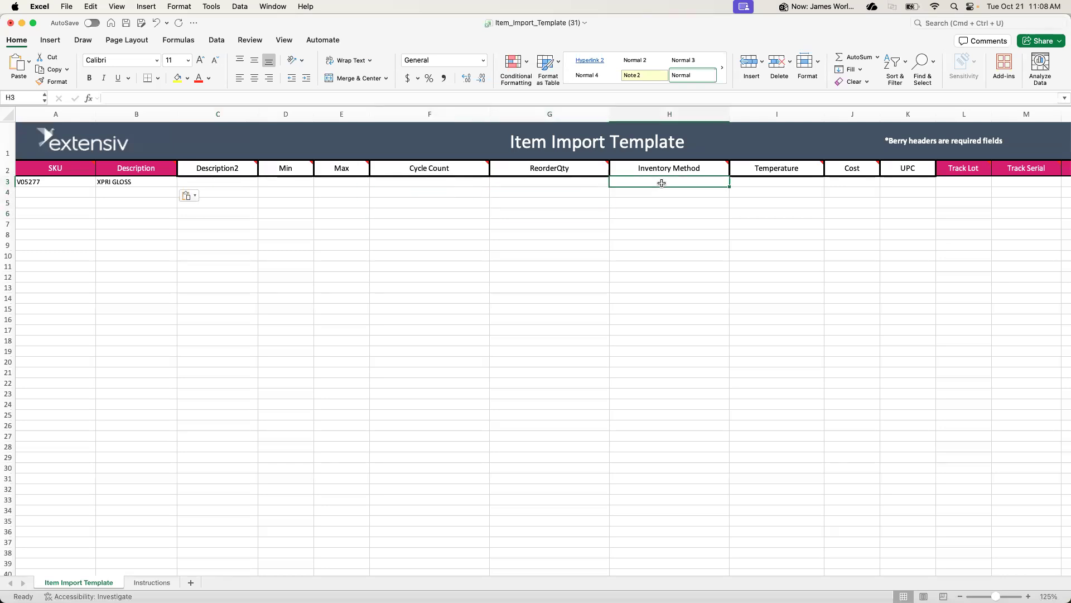
{"action": "scroll", "coordinate": [661, 183], "scroll_direction": "right", "scroll_amount": 3}
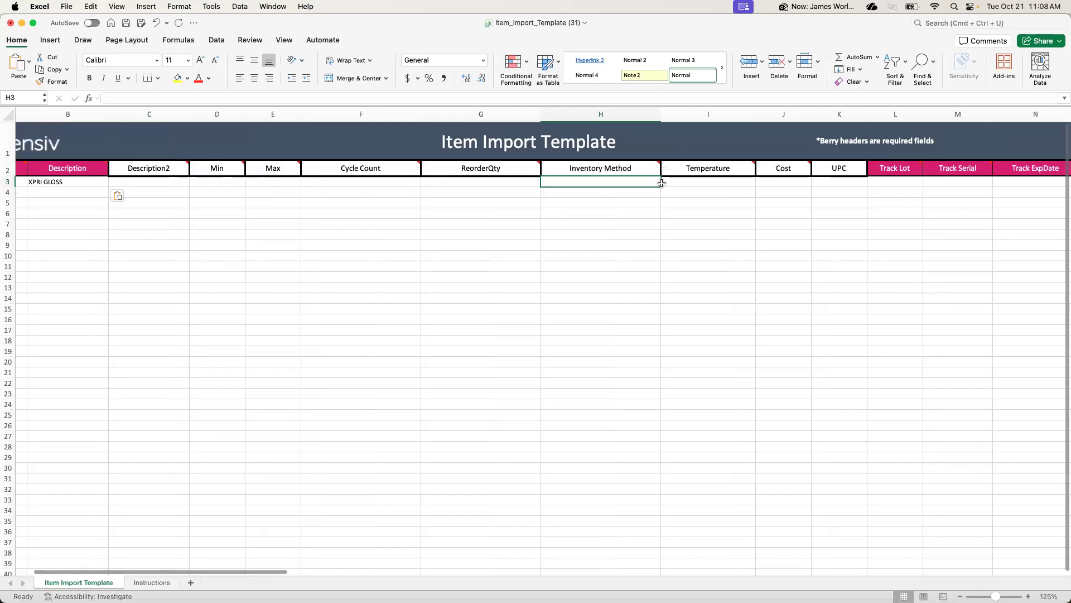
{"action": "scroll", "coordinate": [629, 188], "scroll_direction": "right", "scroll_amount": 5}
{"action": "scroll", "coordinate": [629, 188], "scroll_direction": "right", "scroll_amount": 5}
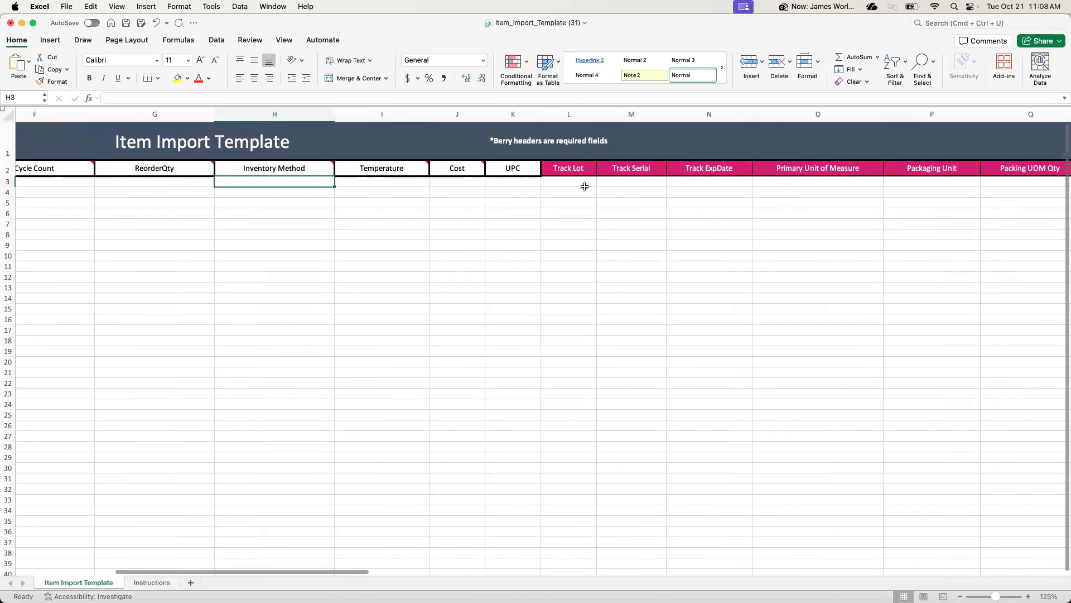
Set Track Lot, Track Serial and Track ExpDate to FALSE in row 3 of the template
{"action": "left_click", "coordinate": [555, 184]}
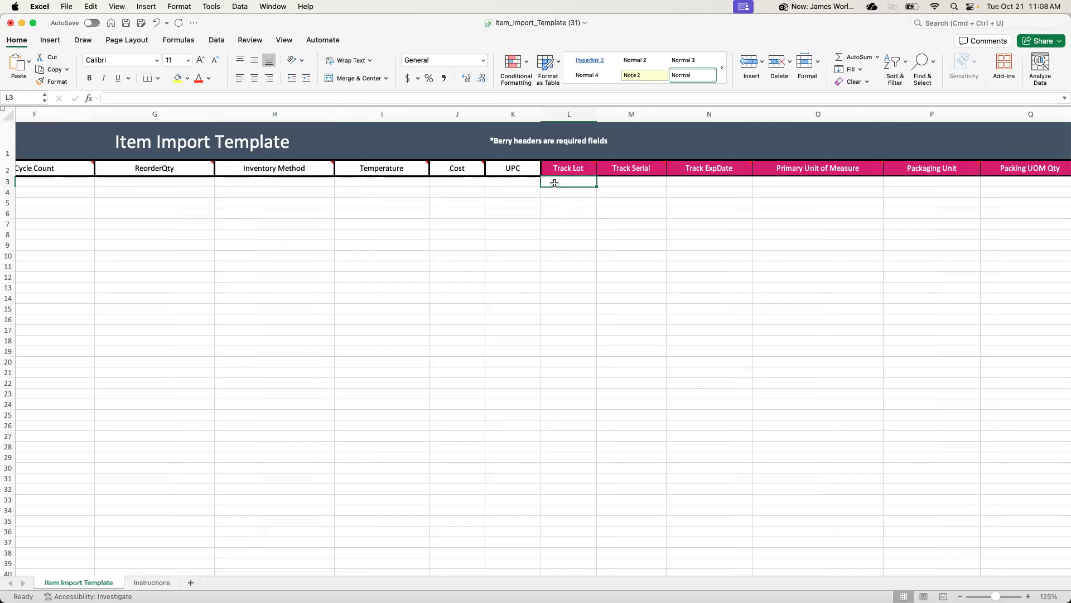
{"action": "type", "text": "FALSE"}
{"action": "left_click", "coordinate": [620, 183]}
{"action": "type", "text": "FALSE"}
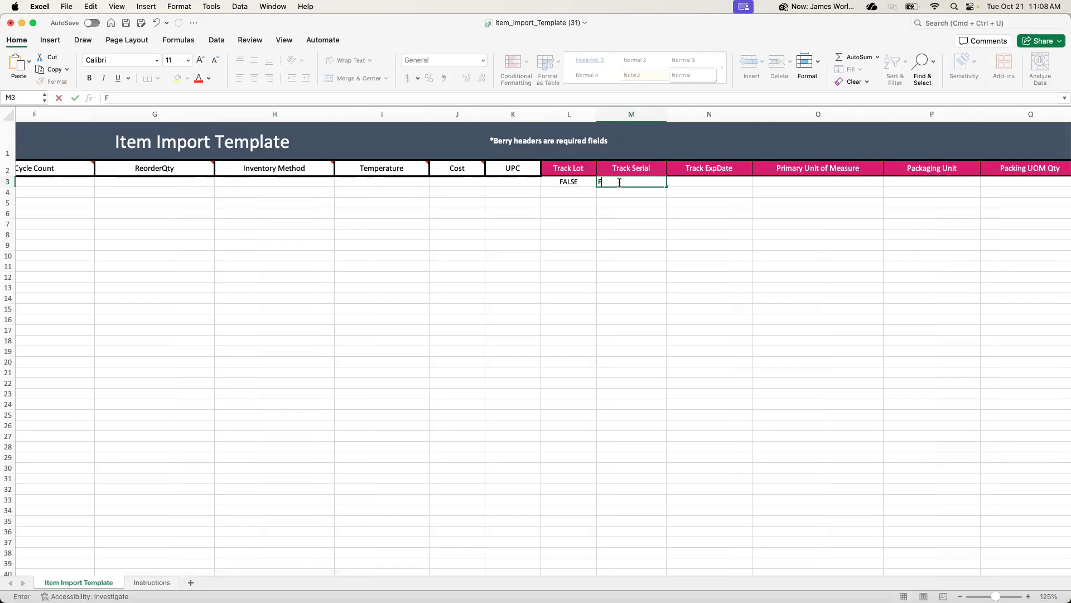
{"action": "left_click", "coordinate": [697, 181]}
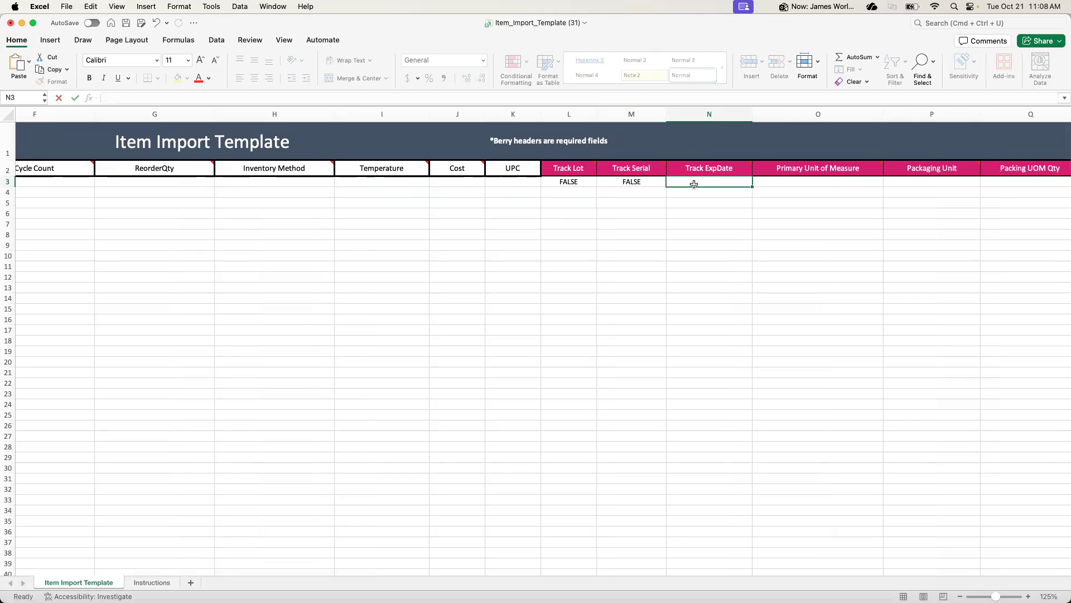
{"action": "type", "text": "FALSE"}
{"action": "key", "text": "Return"}
Enter Pallet as both Primary Unit of Measure and Packaging Unit in row 3, with a Packing UOM Qty of 1
{"action": "left_click", "coordinate": [830, 184]}
{"action": "scroll", "coordinate": [830, 184], "scroll_direction": "right", "scroll_amount": 3}
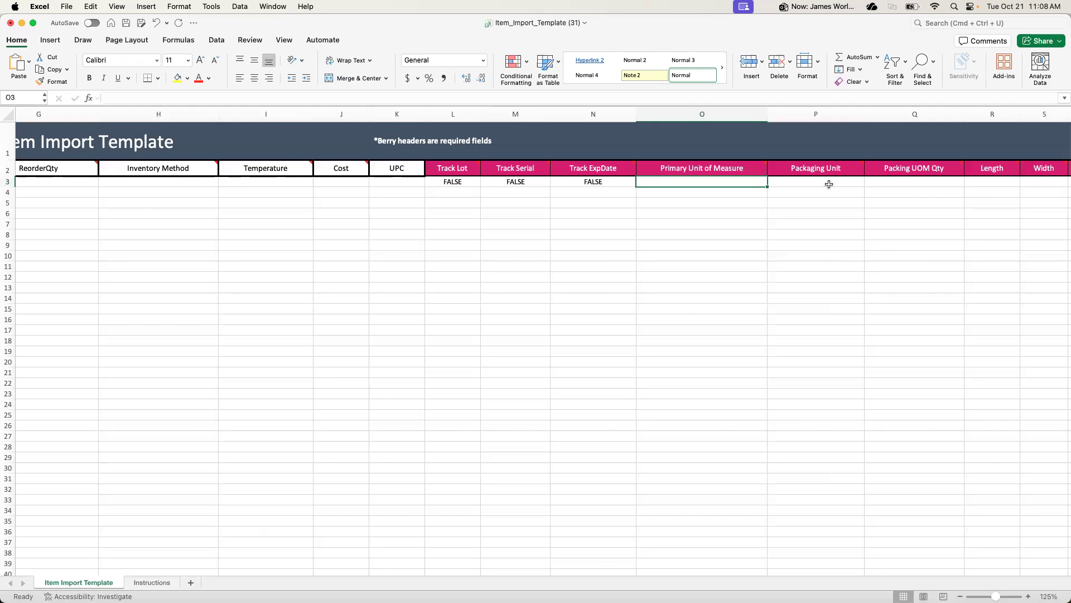
{"action": "type", "text": "Pallet"}
{"action": "left_click", "coordinate": [770, 222]}
{"action": "left_click", "coordinate": [801, 180]}
{"action": "type", "text": "Pallet"}
{"action": "left_click", "coordinate": [913, 182]}
{"action": "type", "text": "1"}
{"action": "left_click", "coordinate": [899, 202]}
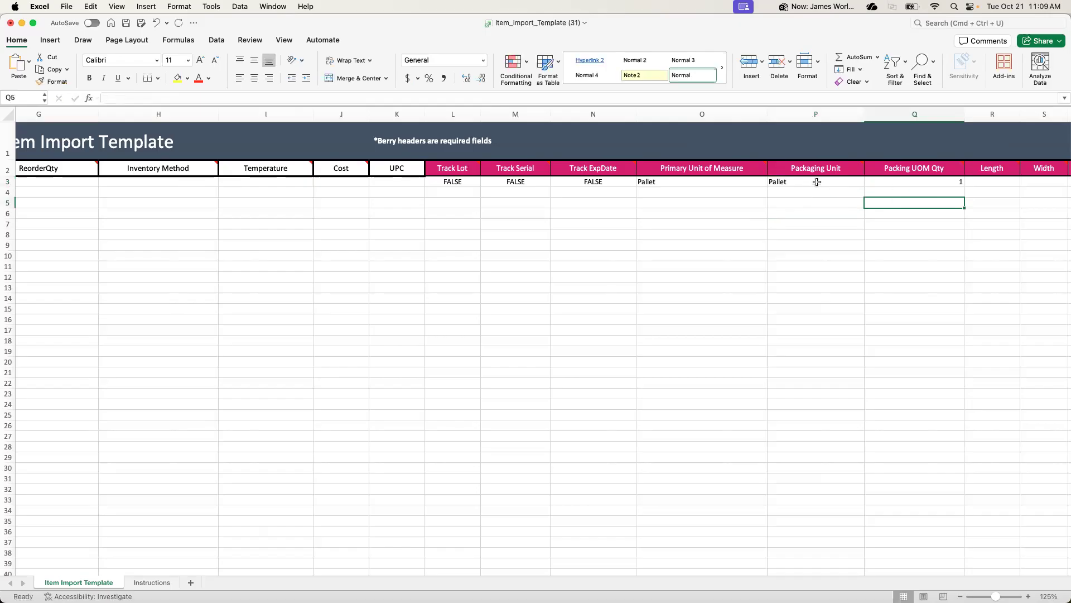
Enter the pallet dimensions in row 3: Length 28, Width 40 and Height 36
{"action": "scroll", "coordinate": [826, 182], "scroll_direction": "right", "scroll_amount": 2}
{"action": "scroll", "coordinate": [826, 182], "scroll_direction": "right", "scroll_amount": 10}
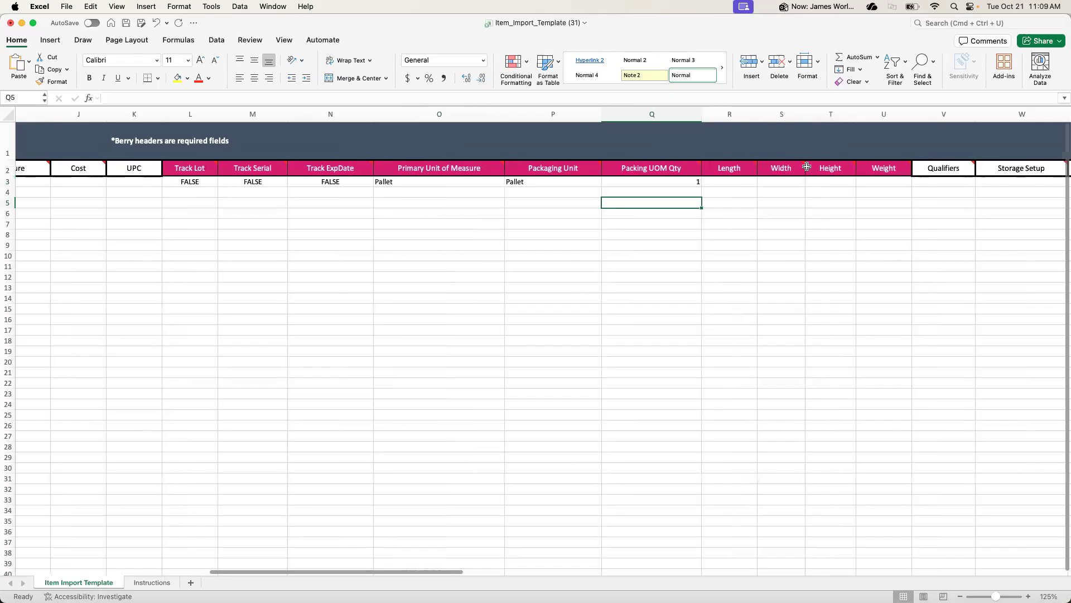
{"action": "left_click", "coordinate": [737, 183]}
{"action": "type", "text": "28"}
{"action": "left_click", "coordinate": [782, 181]}
{"action": "type", "text": "40"}
{"action": "left_click", "coordinate": [835, 183]}
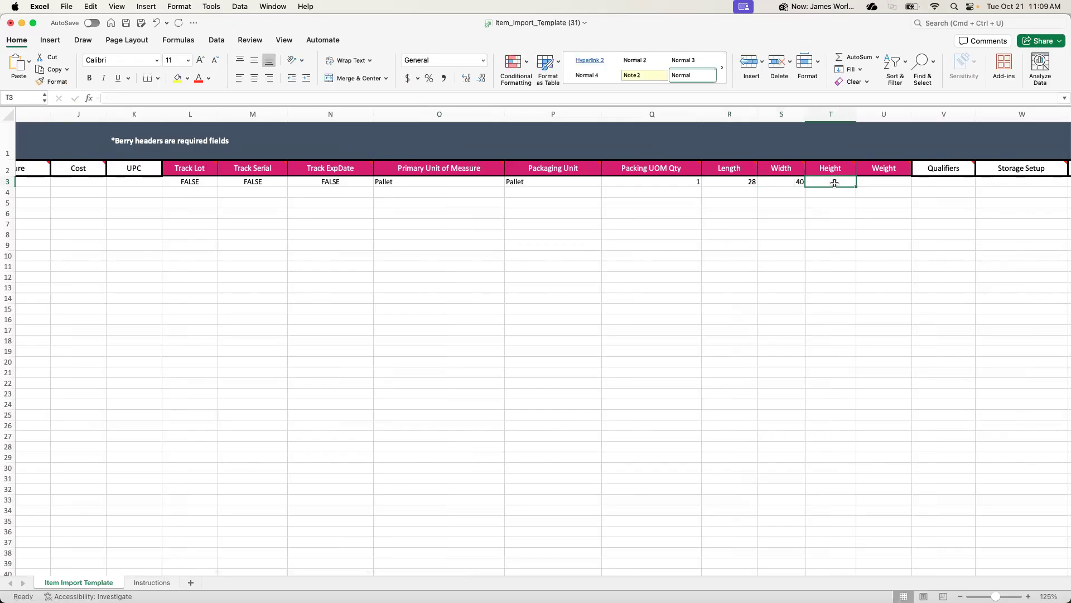
{"action": "type", "text": "36"}
{"action": "left_click", "coordinate": [825, 197]}
Set the Weight in row 3 to 1577
{"action": "left_click", "coordinate": [883, 182]}
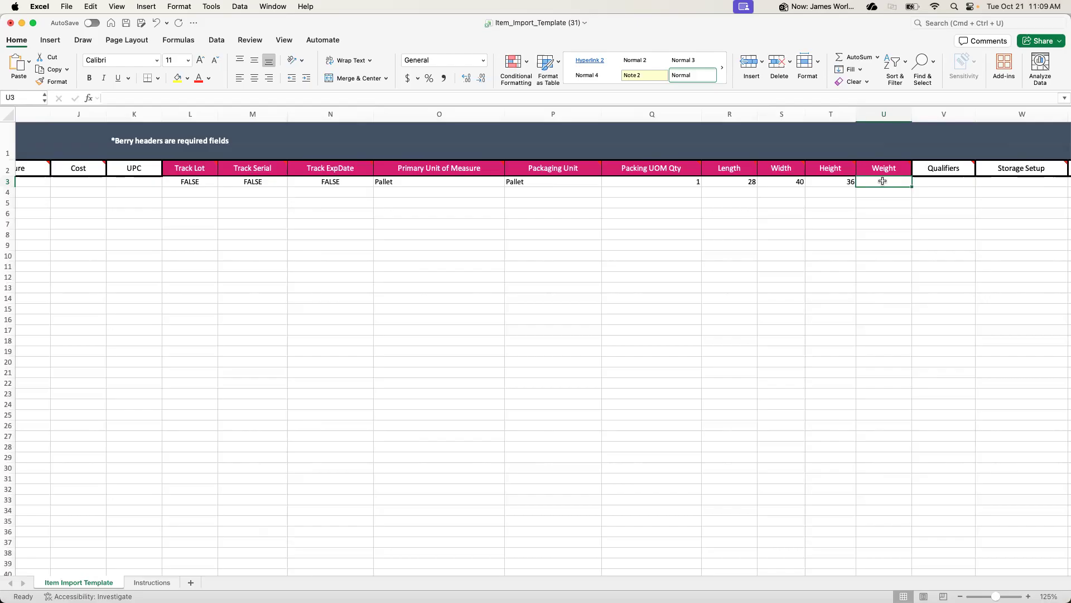
{"action": "type", "text": "1"}
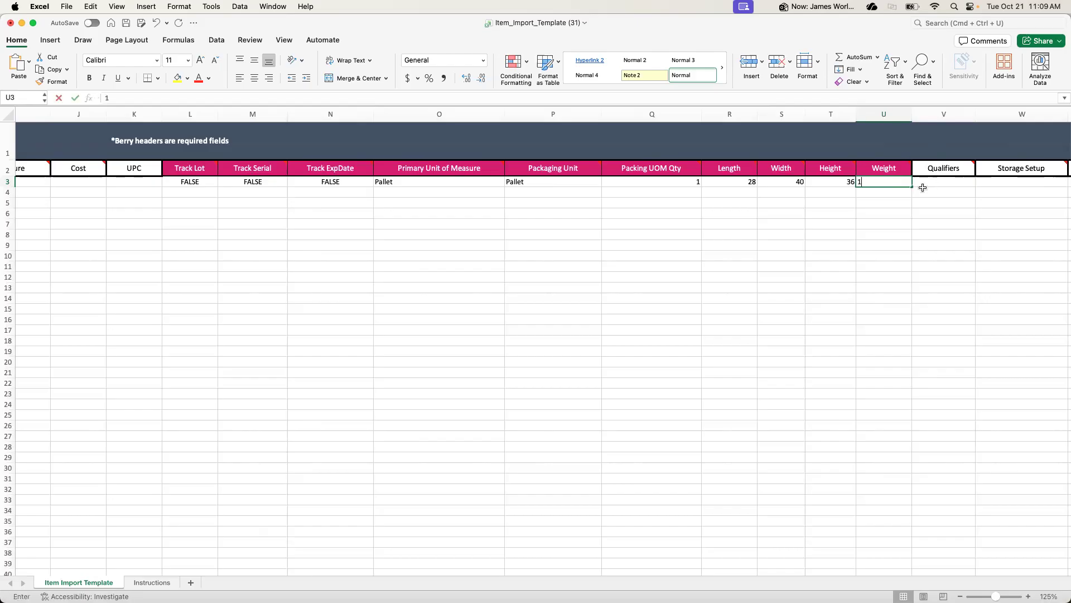
{"action": "type", "text": "577"}
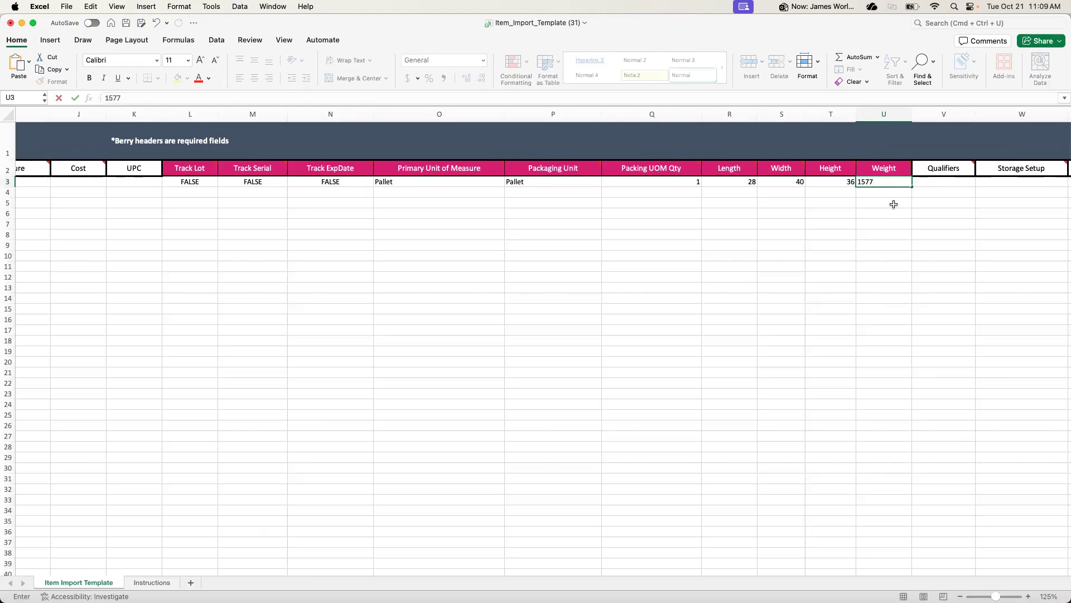
{"action": "left_click", "coordinate": [948, 185]}
Leave Qualifiers through NMFC# blank and set Lot Number Required to FALSE in row 3
{"action": "scroll", "coordinate": [972, 191], "scroll_direction": "right", "scroll_amount": 3}
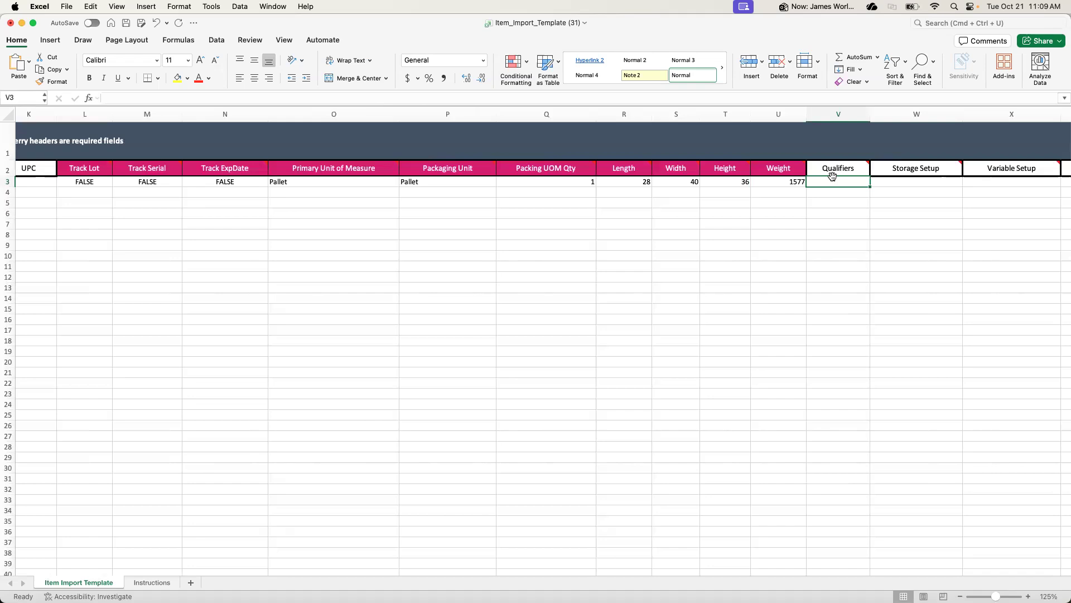
{"action": "scroll", "coordinate": [873, 210], "scroll_direction": "right", "scroll_amount": 10}
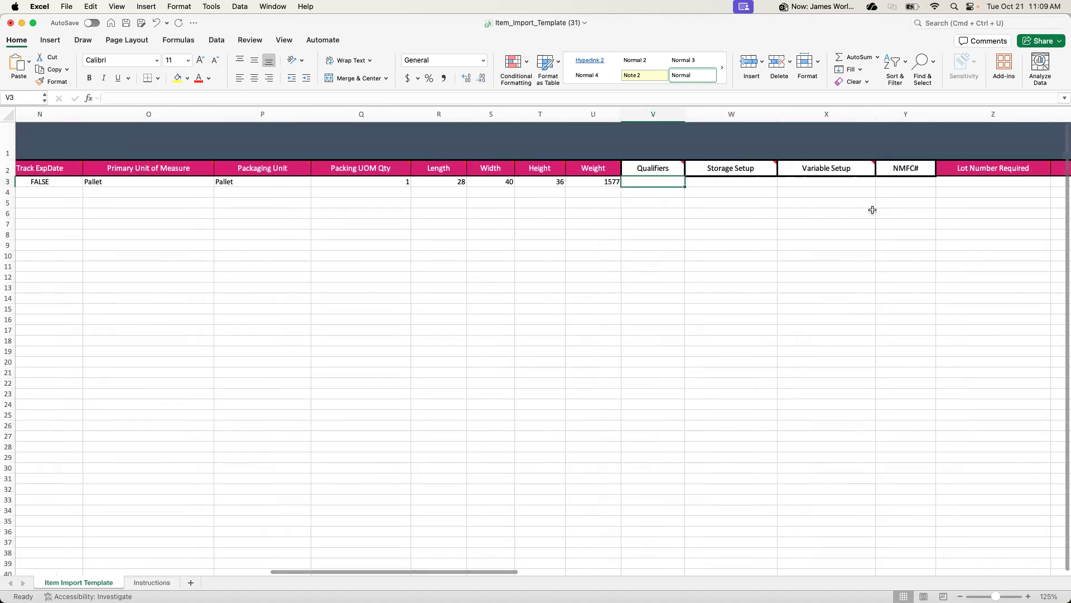
{"action": "scroll", "coordinate": [873, 209], "scroll_direction": "right", "scroll_amount": 2}
{"action": "left_click", "coordinate": [722, 192]}
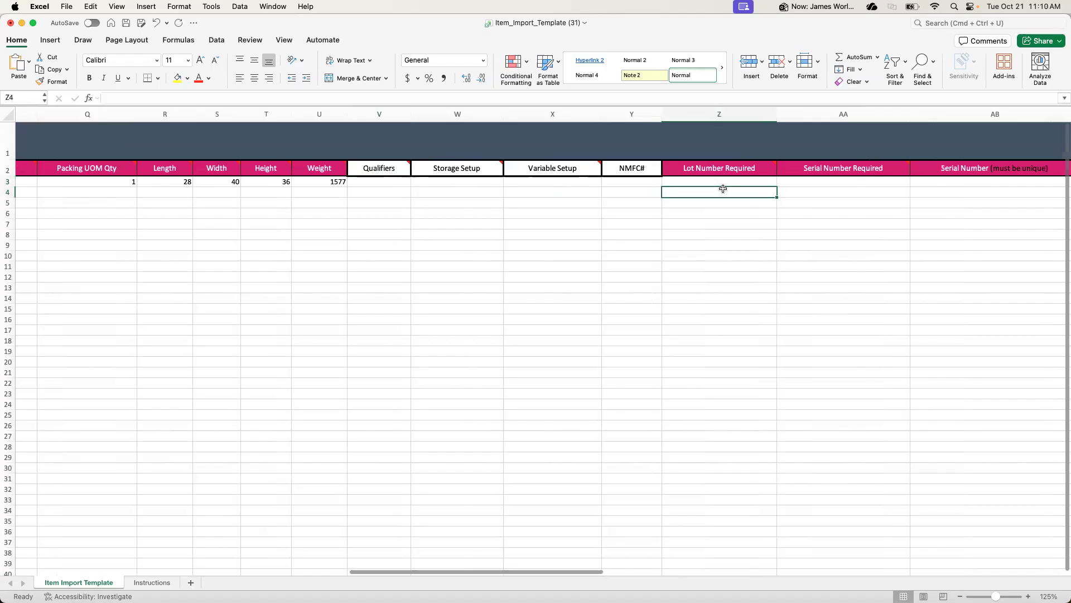
{"action": "left_click", "coordinate": [723, 183]}
{"action": "type", "text": "FALSE"}
{"action": "left_click", "coordinate": [721, 199]}
Copy the FALSE value from Lot Number Required in row 3 into Serial Number Required and Serial Number
{"action": "left_click", "coordinate": [720, 184]}
{"action": "key", "text": "super+c"}
{"action": "key", "text": "Right"}
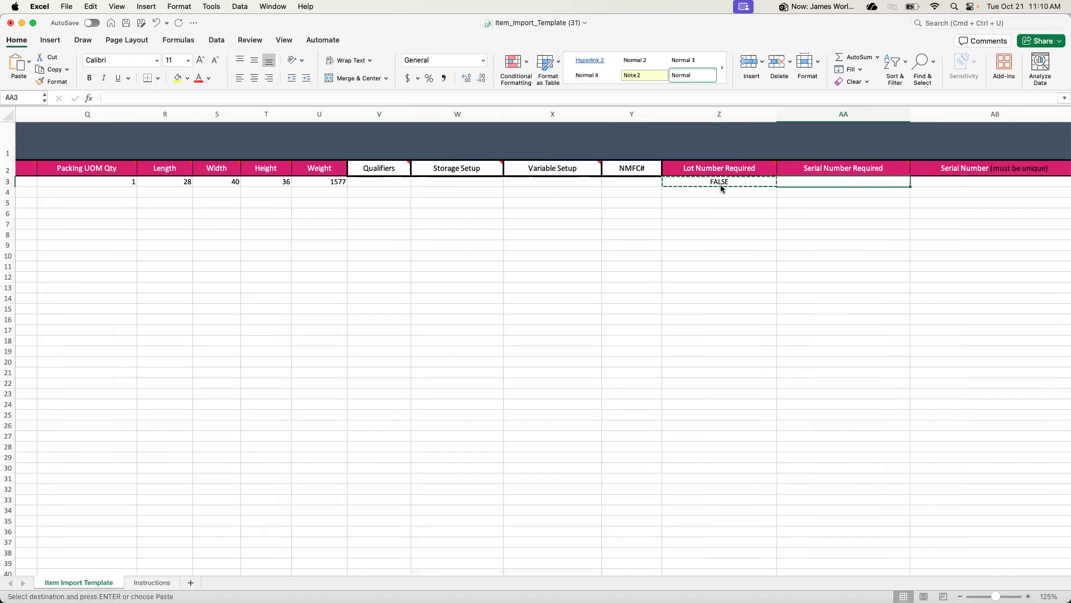
{"action": "key", "text": "super+v"}
{"action": "key", "text": "Right"}
{"action": "key", "text": "super+v"}
{"action": "key", "text": "Right"}
Fill Exp Date Req, Enable Cost and Cost Required in row 3 with the copied FALSE value
{"action": "key", "text": "Right"}
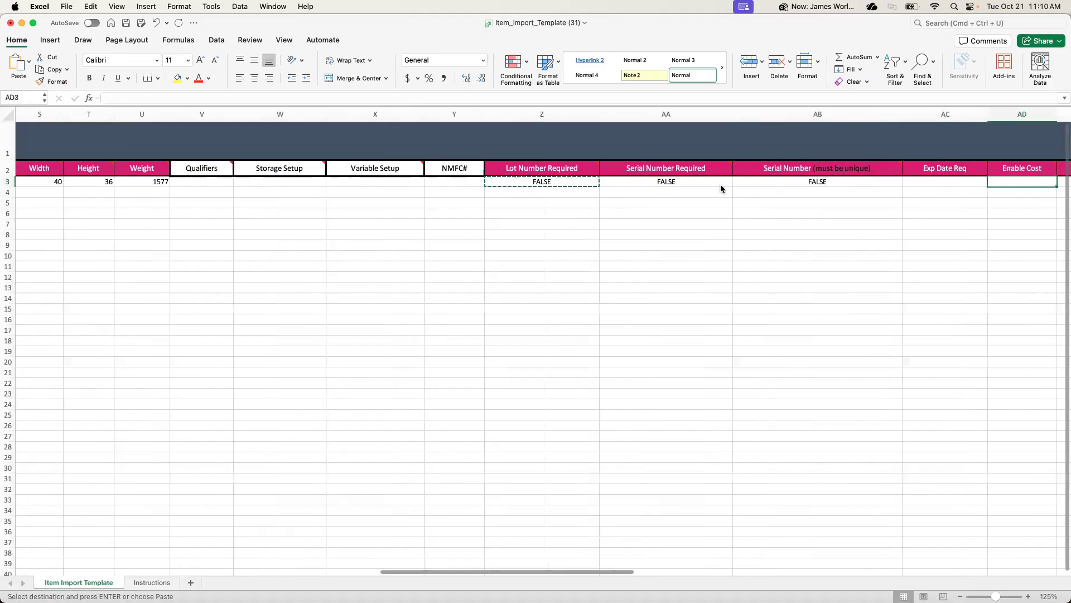
{"action": "key", "text": "Left"}
{"action": "key", "text": "super+v"}
{"action": "key", "text": "Right"}
{"action": "key", "text": "super+v"}
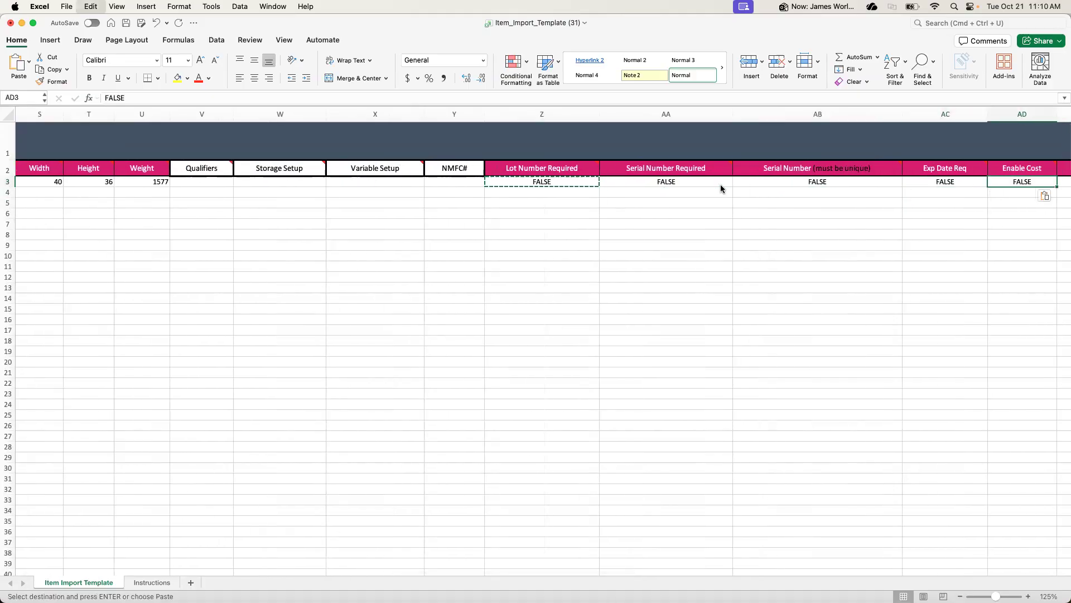
Leave IsHazMat through Price blank in row 3, and set TotalQty to 1 and UnitType to Pallet
{"action": "key", "text": "Right"}
{"action": "key", "text": "super+v"}
{"action": "key", "text": "Right"}
{"action": "key", "text": "Right"}
{"action": "key", "text": "Right"}
{"action": "key", "text": "Right"}
{"action": "key", "text": "Right"}
{"action": "key", "text": "Right"}
{"action": "key", "text": "Right"}
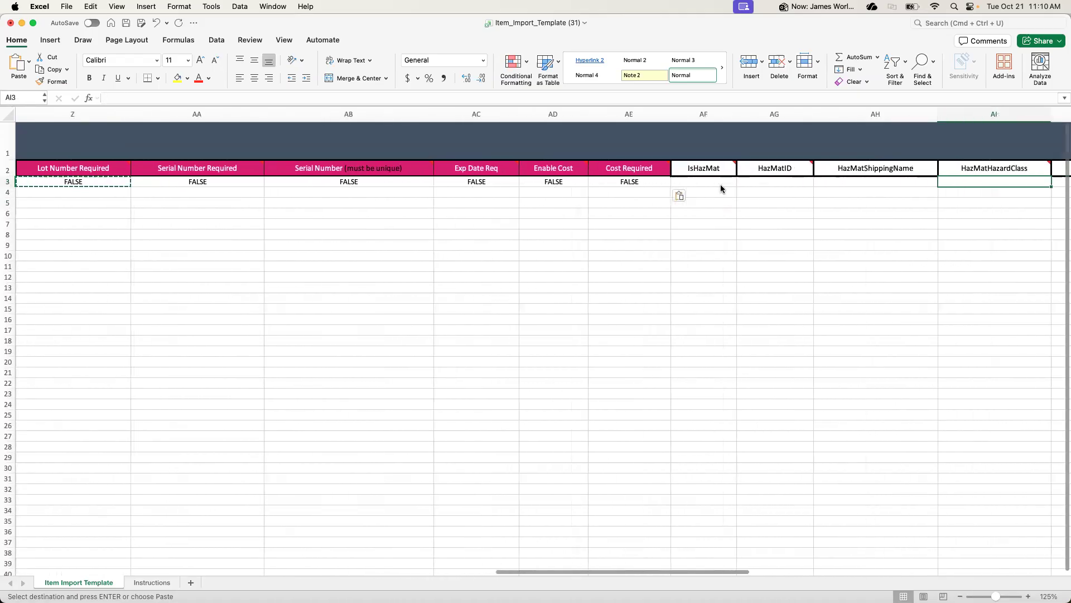
{"action": "key", "text": "Right"}
{"action": "key", "text": "Right"}
{"action": "key", "text": "Right"}
{"action": "key", "text": "Right"}
{"action": "key", "text": "Right"}
{"action": "key", "text": "Right"}
{"action": "key", "text": "Right"}
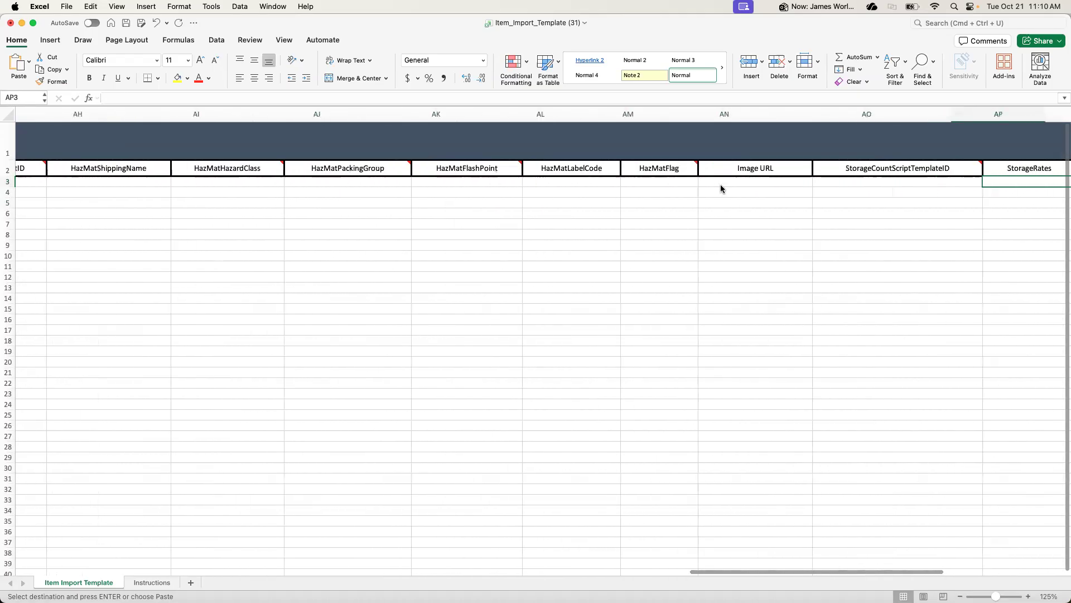
{"action": "key", "text": "Left"}
{"action": "key", "text": "Left"}
{"action": "key", "text": "Left"}
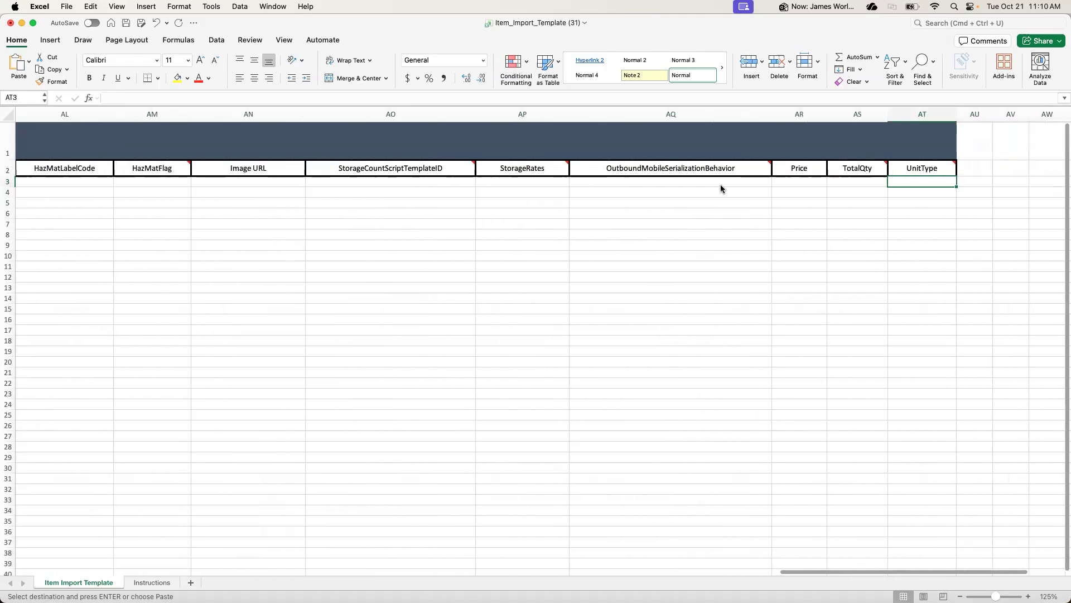
{"action": "key", "text": "Right"}
{"action": "key", "text": "Right"}
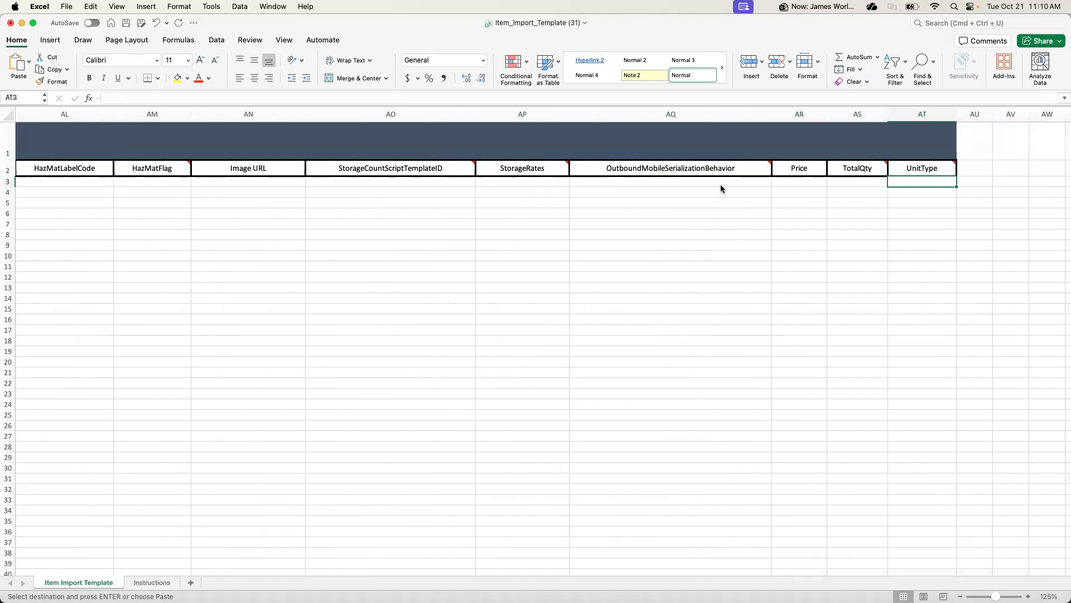
{"action": "scroll", "coordinate": [721, 189], "scroll_direction": "left", "scroll_amount": 15}
{"action": "left_click", "coordinate": [722, 195]}
{"action": "scroll", "coordinate": [754, 196], "scroll_direction": "right", "scroll_amount": 10}
{"action": "scroll", "coordinate": [754, 196], "scroll_direction": "right", "scroll_amount": 15}
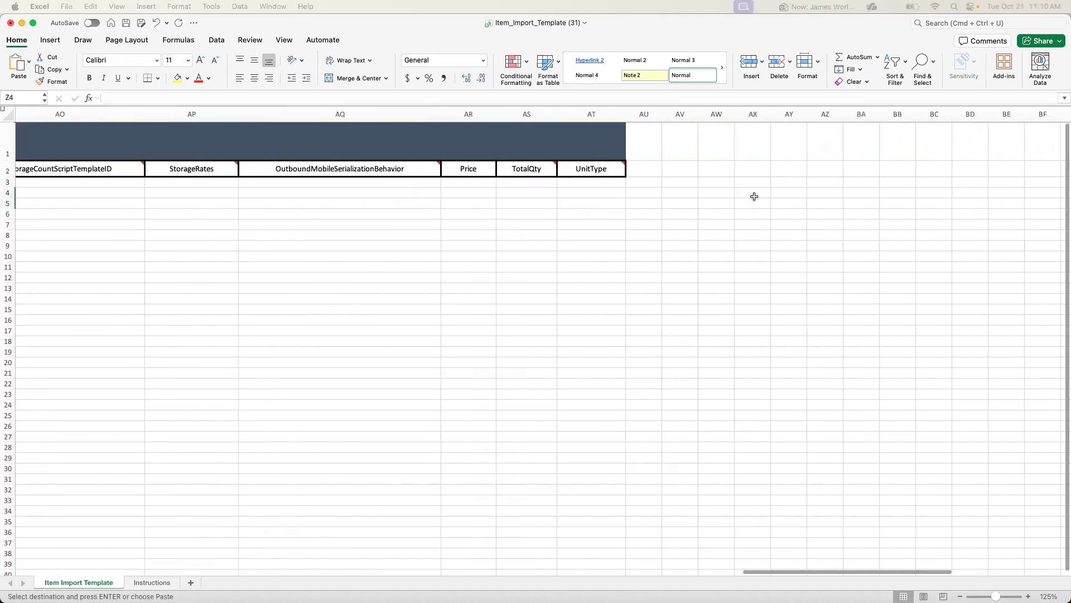
{"action": "left_click", "coordinate": [386, 184], "text": "shift"}
{"action": "left_click", "coordinate": [386, 184]}
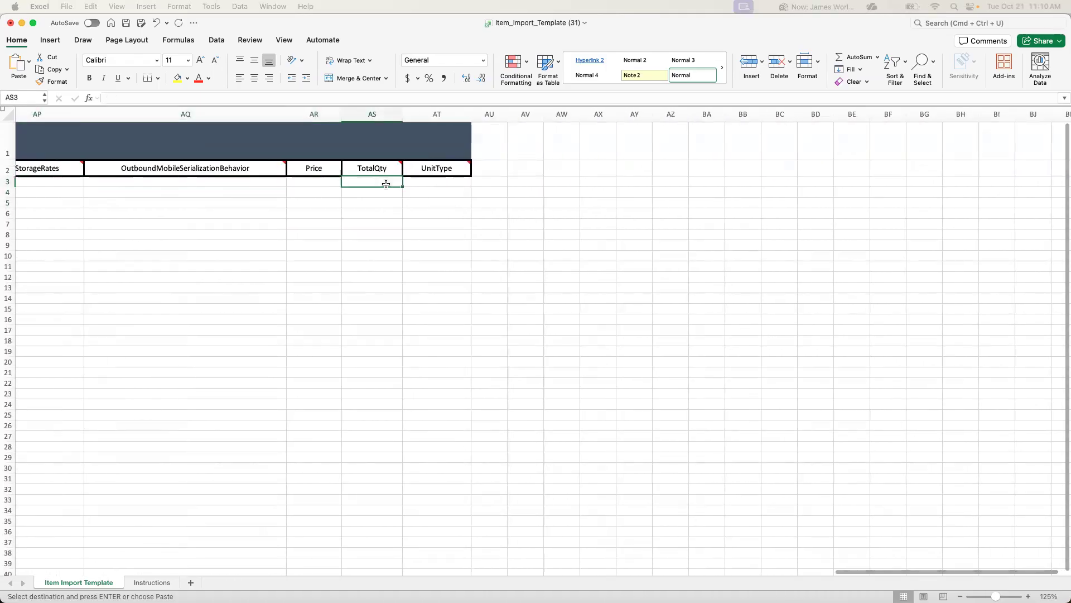
{"action": "type", "text": "1"}
{"action": "left_click", "coordinate": [442, 180]}
{"action": "type", "text": "Pall"}
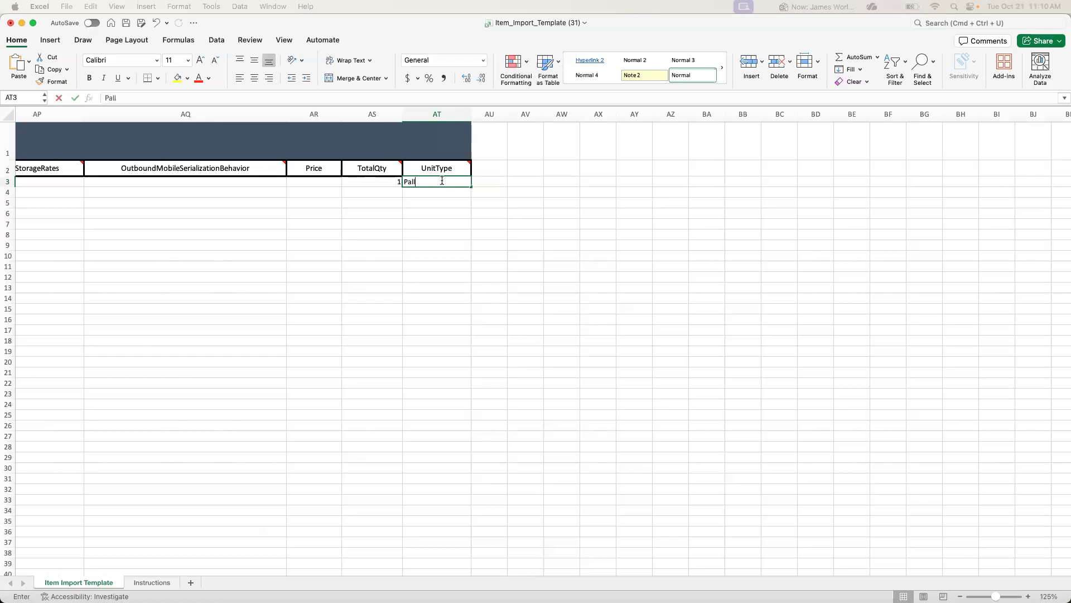
{"action": "type", "text": "et"}
{"action": "left_click", "coordinate": [423, 211]}
Paste the second item's SKU, V05848, into row 4 of the template
{"action": "scroll", "coordinate": [374, 188], "scroll_direction": "left", "scroll_amount": 20}
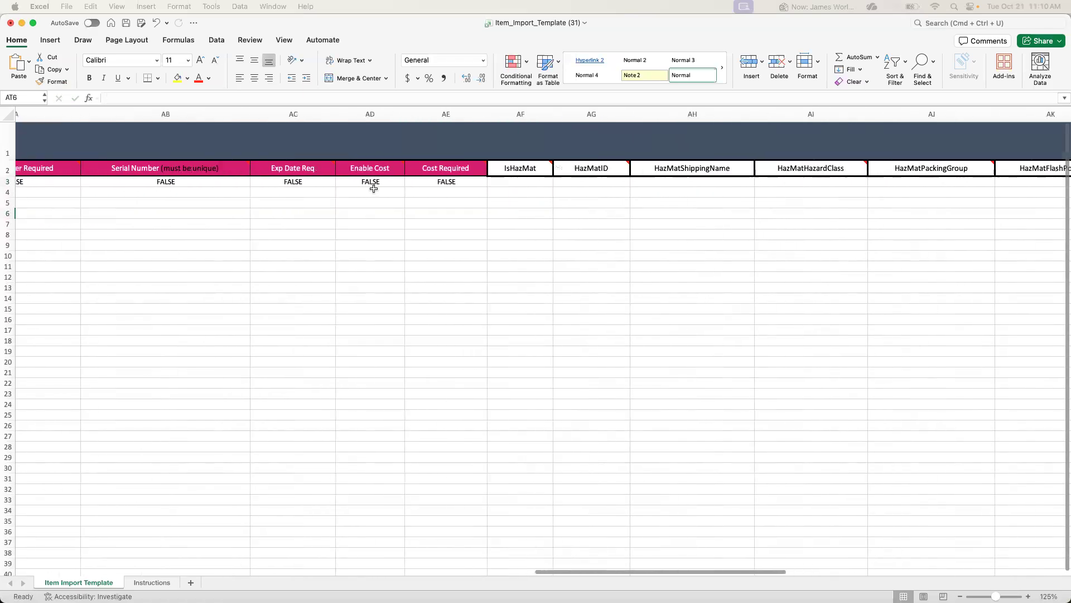
{"action": "scroll", "coordinate": [373, 189], "scroll_direction": "left", "scroll_amount": 10}
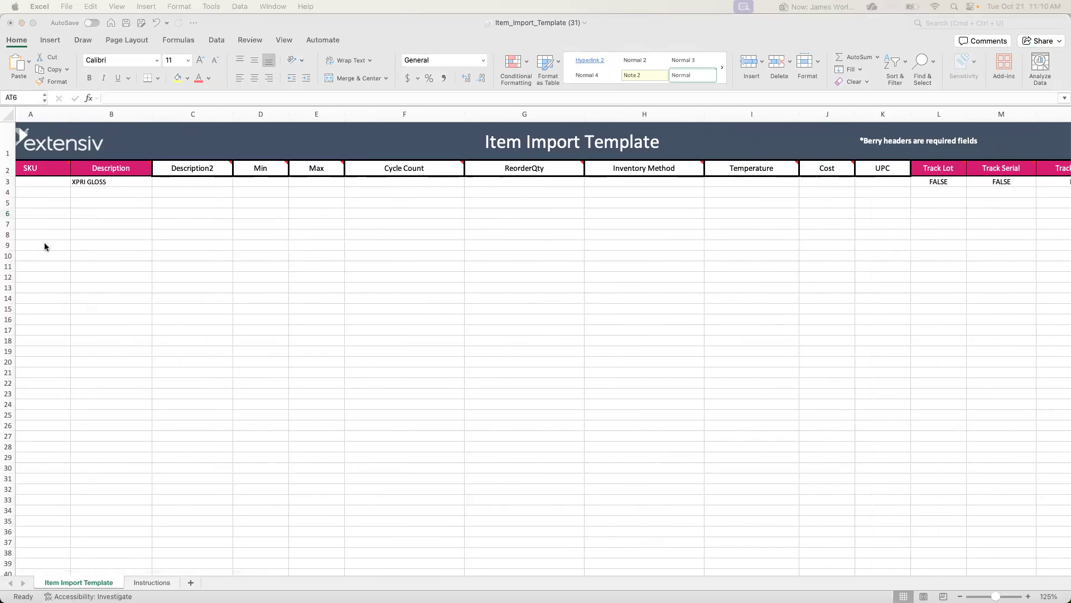
{"action": "scroll", "coordinate": [44, 245], "scroll_direction": "left", "scroll_amount": 1}
{"action": "left_click", "coordinate": [41, 193]}
{"action": "left_click", "coordinate": [43, 193]}
{"action": "key", "text": "super+v"}
Paste the description XPRI MATTE COVER for the second item in row 4
{"action": "left_click", "coordinate": [124, 199]}
{"action": "left_click_drag", "start_coordinate": [135, 185], "coordinate": [141, 193]}
{"action": "left_click", "coordinate": [145, 189]}
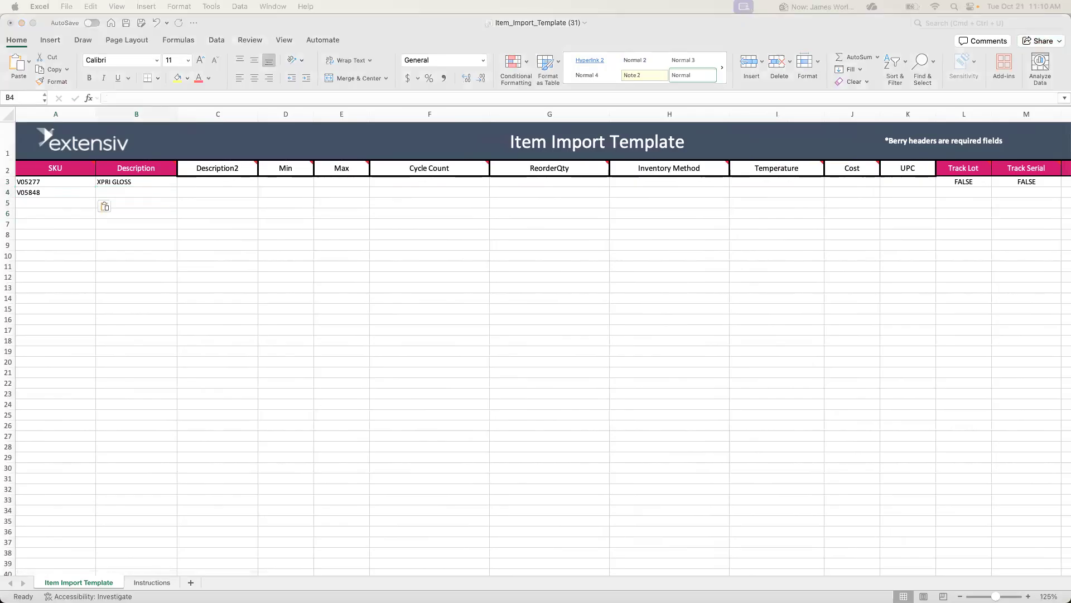
{"action": "left_click", "coordinate": [145, 195]}
{"action": "key", "text": "super+v"}
Fill the row 3 values from Track Lot through Packaging Unit down into row 4
{"action": "left_click", "coordinate": [310, 211]}
{"action": "scroll", "coordinate": [360, 211], "scroll_direction": "right", "scroll_amount": 5}
{"action": "scroll", "coordinate": [380, 204], "scroll_direction": "right", "scroll_amount": 5}
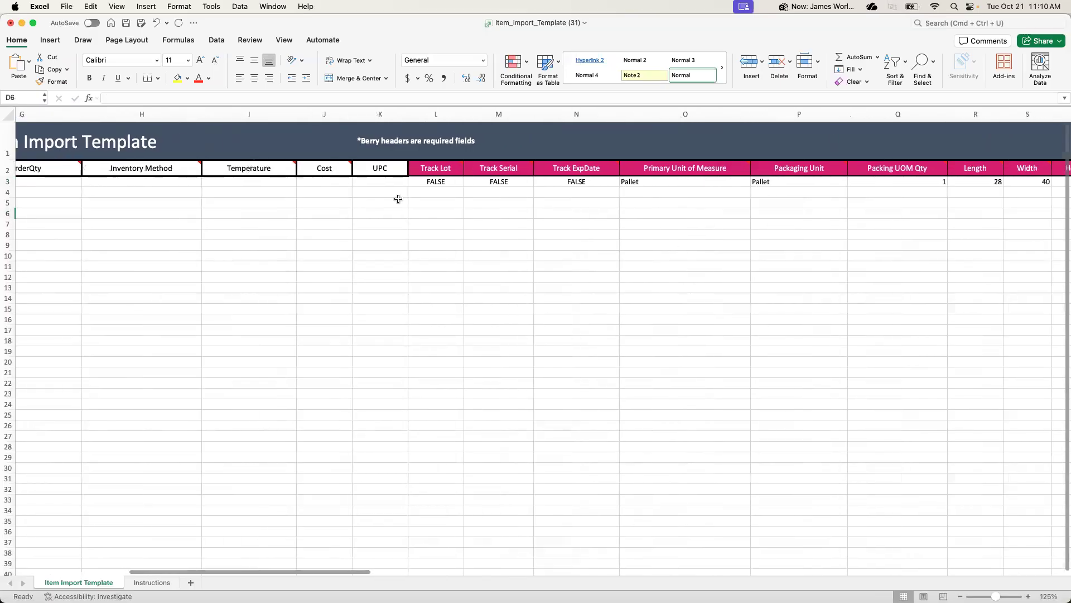
{"action": "left_click_drag", "start_coordinate": [347, 185], "coordinate": [497, 186]}
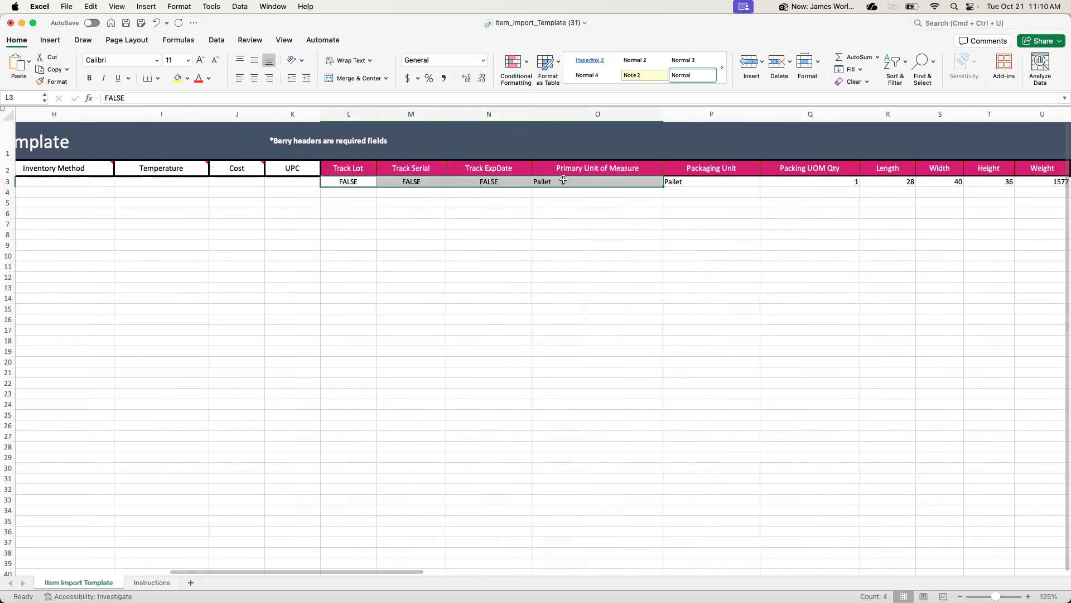
{"action": "left_click_drag", "start_coordinate": [711, 184], "coordinate": [372, 185]}
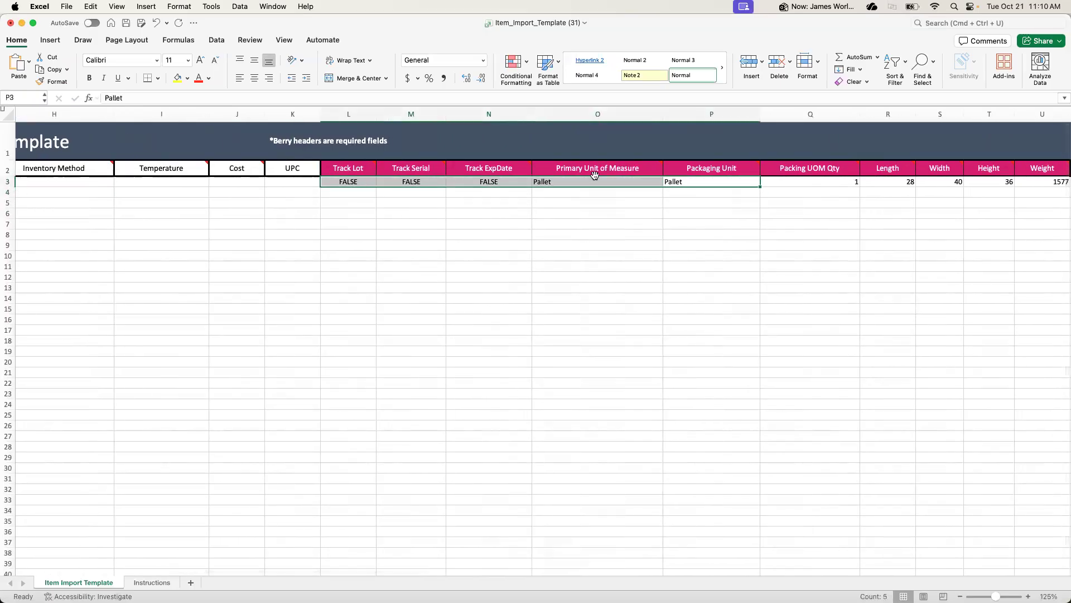
{"action": "left_click_drag", "start_coordinate": [760, 187], "coordinate": [761, 198]}
In row 4, set Packing UOM Qty to 1, Length to 28, Width to 40 and Height to 40
{"action": "left_click", "coordinate": [833, 193]}
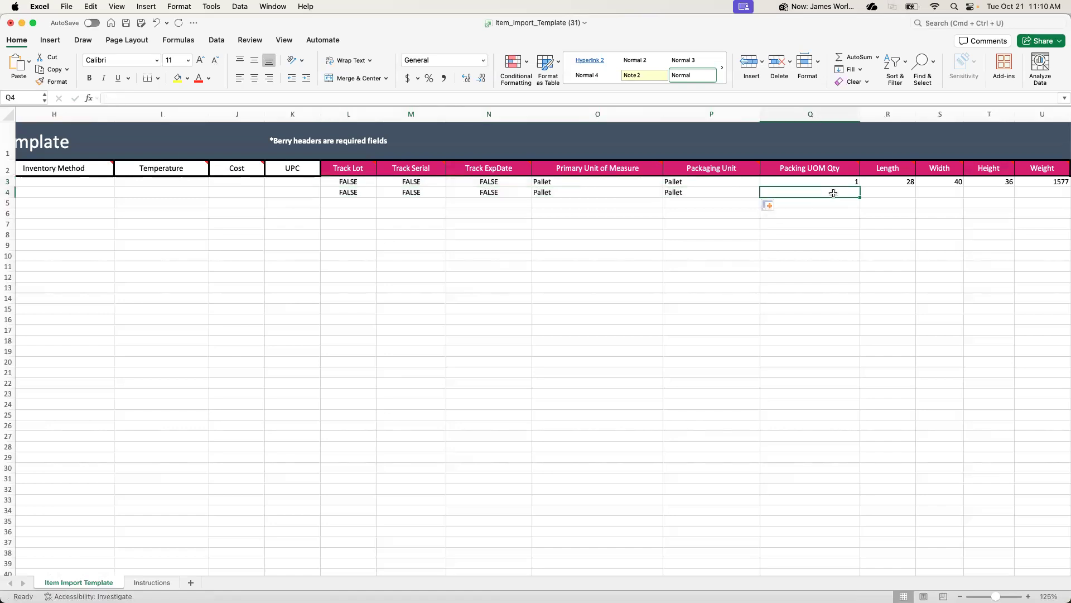
{"action": "type", "text": "1"}
{"action": "left_click", "coordinate": [887, 225]}
{"action": "left_click", "coordinate": [885, 190]}
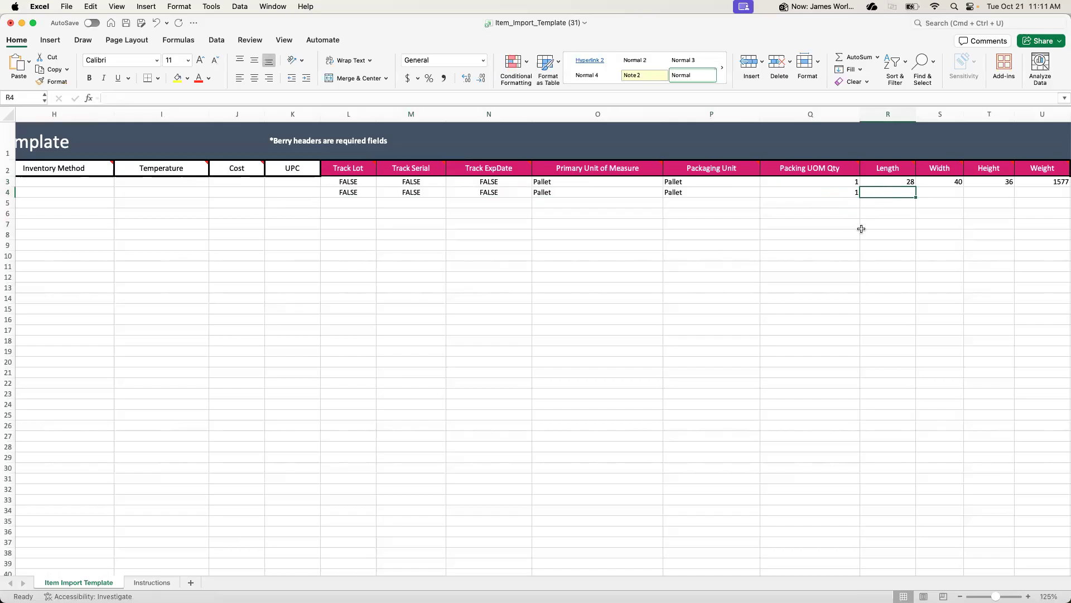
{"action": "scroll", "coordinate": [862, 229], "scroll_direction": "right", "scroll_amount": 5}
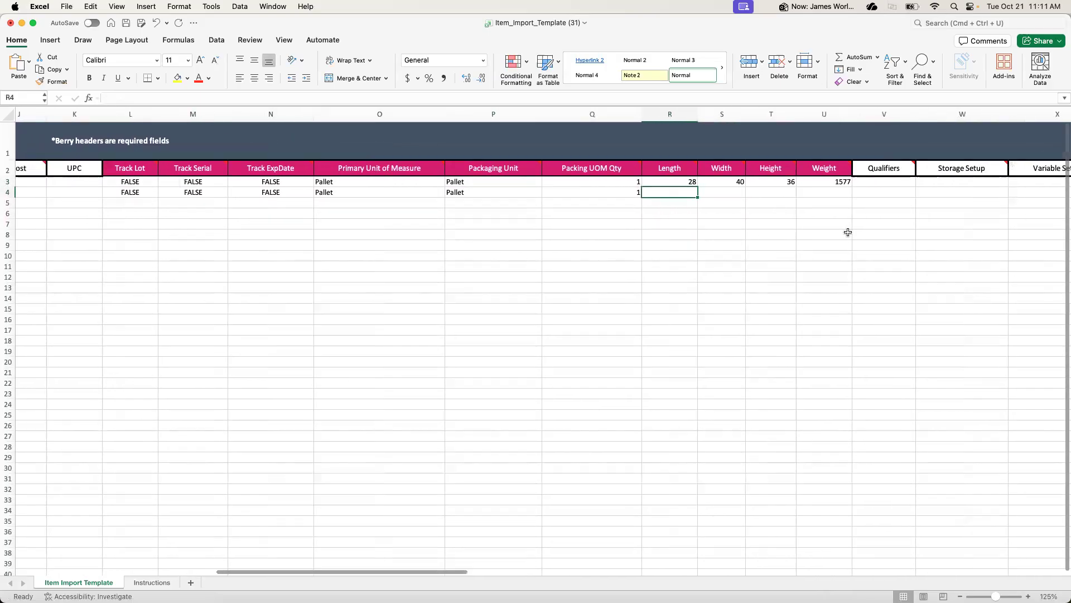
{"action": "type", "text": "28"}
{"action": "left_click", "coordinate": [714, 190]}
{"action": "type", "text": "40"}
{"action": "left_click", "coordinate": [775, 192]}
{"action": "type", "text": "40"}
Set the Weight in row 4 to 1299
{"action": "left_click", "coordinate": [832, 193]}
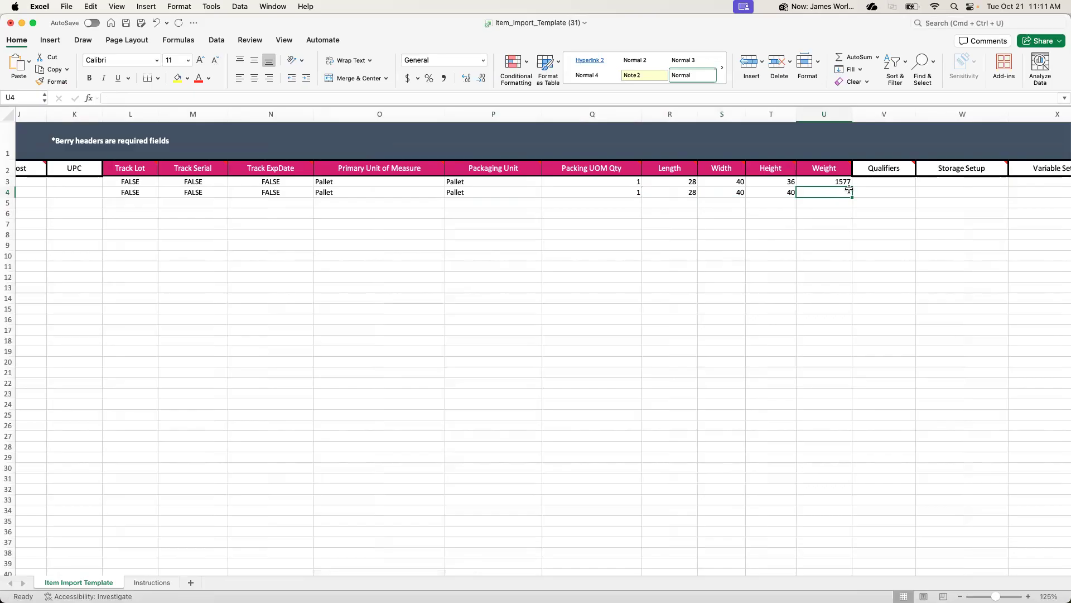
{"action": "type", "text": "129"}
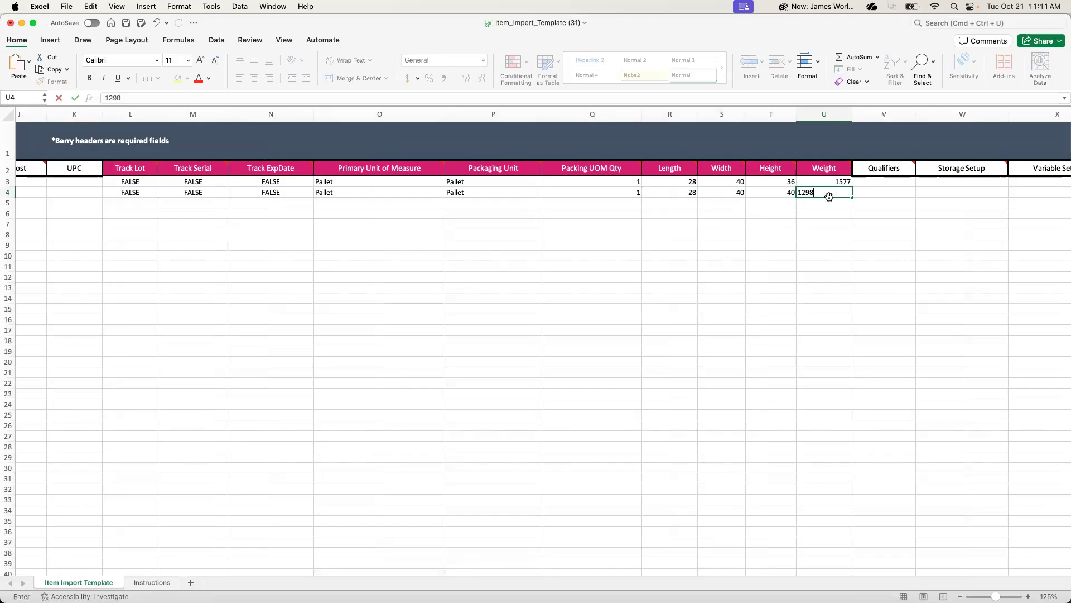
{"action": "type", "text": "9"}
{"action": "key", "text": "Return"}
{"action": "left_click", "coordinate": [830, 192]}
Fill the row 3 TotalQty and UnitType values down into row 4
{"action": "left_click", "coordinate": [892, 184]}
{"action": "scroll", "coordinate": [903, 207], "scroll_direction": "right", "scroll_amount": 10}
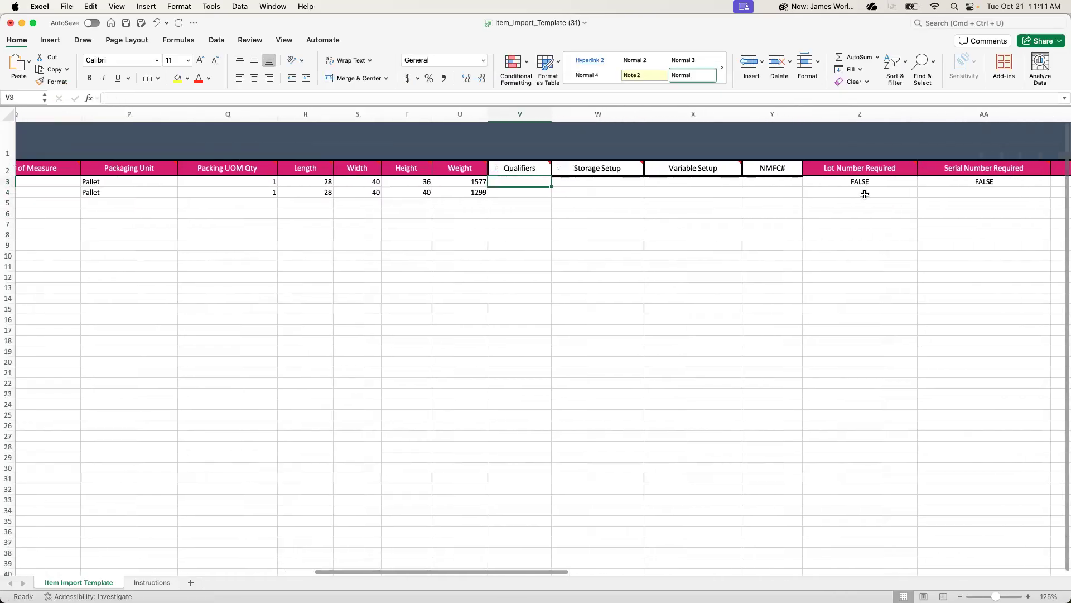
{"action": "left_click_drag", "start_coordinate": [554, 184], "coordinate": [1057, 235]}
{"action": "scroll", "coordinate": [959, 244], "scroll_direction": "right", "scroll_amount": 15}
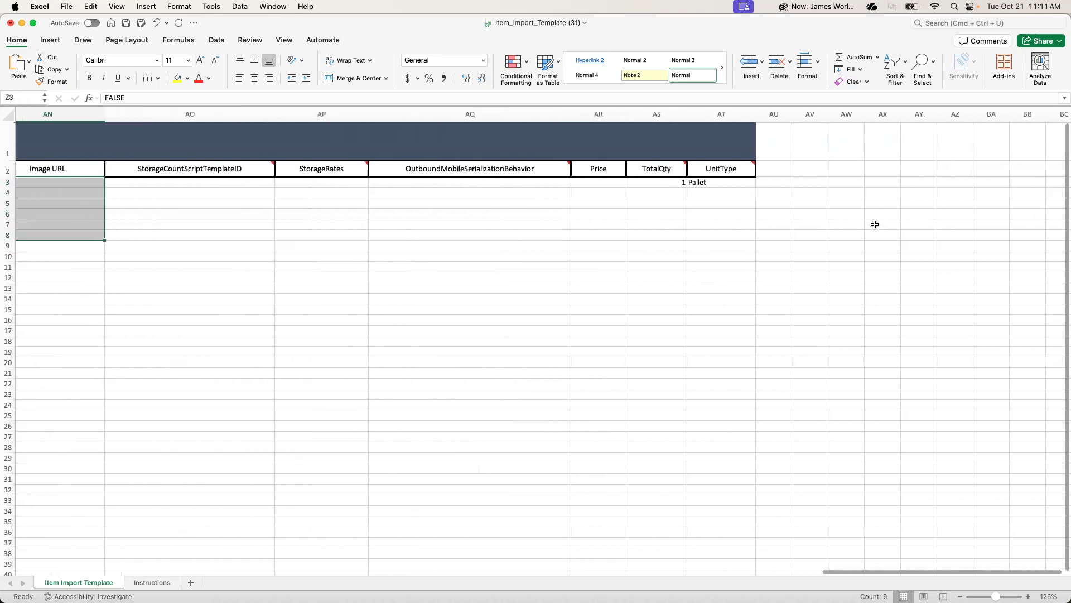
{"action": "scroll", "coordinate": [874, 223], "scroll_direction": "down", "scroll_amount": 5}
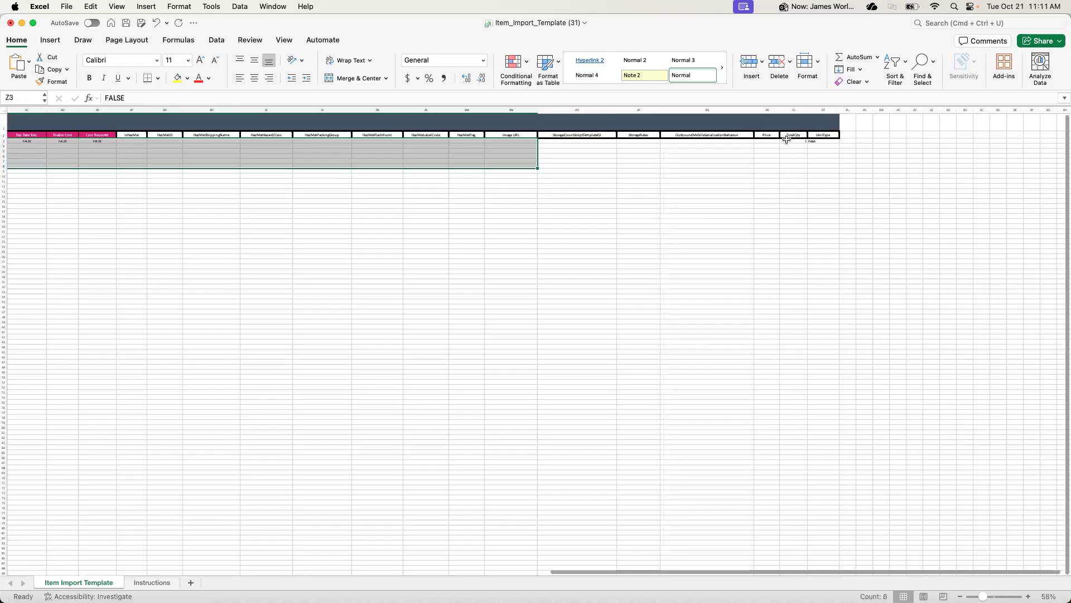
{"action": "left_click_drag", "start_coordinate": [820, 142], "coordinate": [184, 142]}
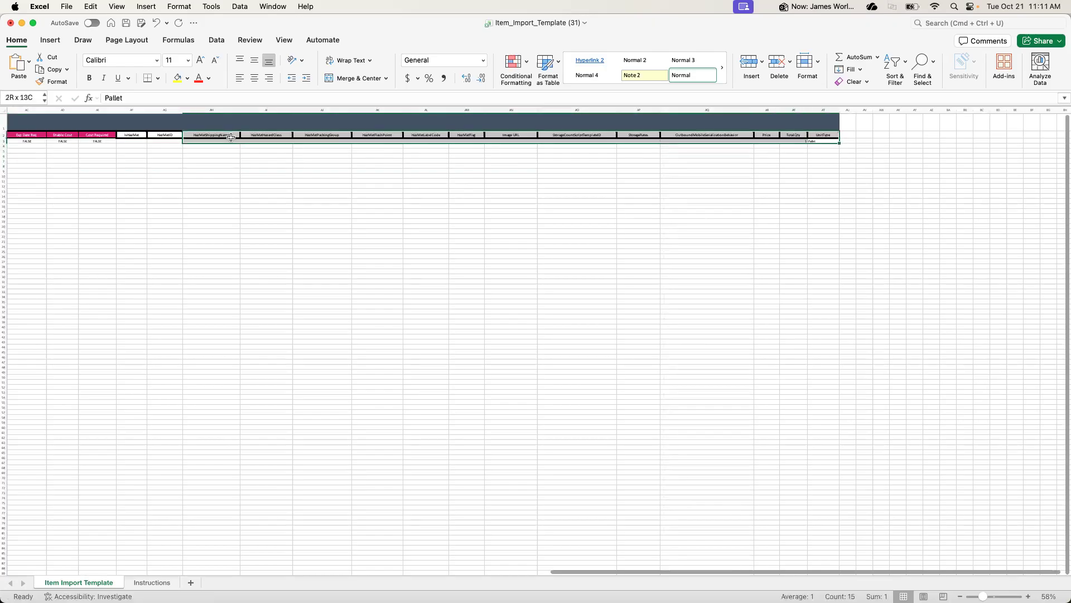
{"action": "left_click_drag", "start_coordinate": [840, 143], "coordinate": [839, 149]}
{"action": "left_click", "coordinate": [802, 147]}
{"action": "left_click", "coordinate": [798, 179]}
Fill the FALSE values from Lot Number Required through Cost Required in row 3 down into row 4
{"action": "scroll", "coordinate": [641, 148], "scroll_direction": "left", "scroll_amount": 10}
{"action": "mouse_move", "coordinate": [459, 141]}
{"action": "left_mouse_down"}
{"action": "mouse_move", "coordinate": [201, 143]}
{"action": "mouse_move", "coordinate": [455, 141]}
{"action": "left_mouse_up"}
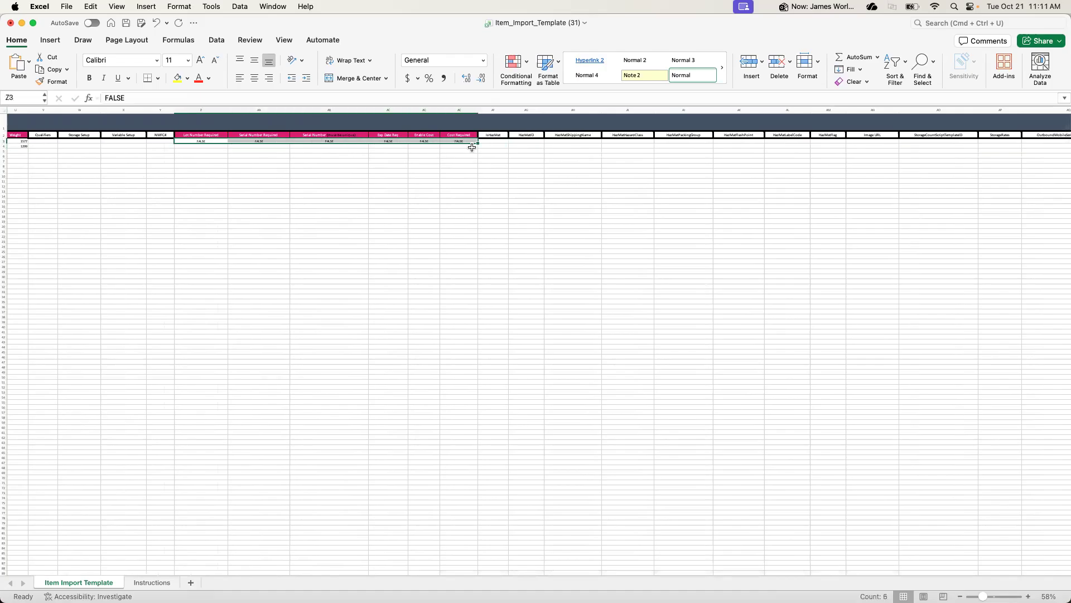
{"action": "double_click", "coordinate": [478, 143]}
{"action": "left_click", "coordinate": [488, 158]}
{"action": "left_click", "coordinate": [447, 157]}
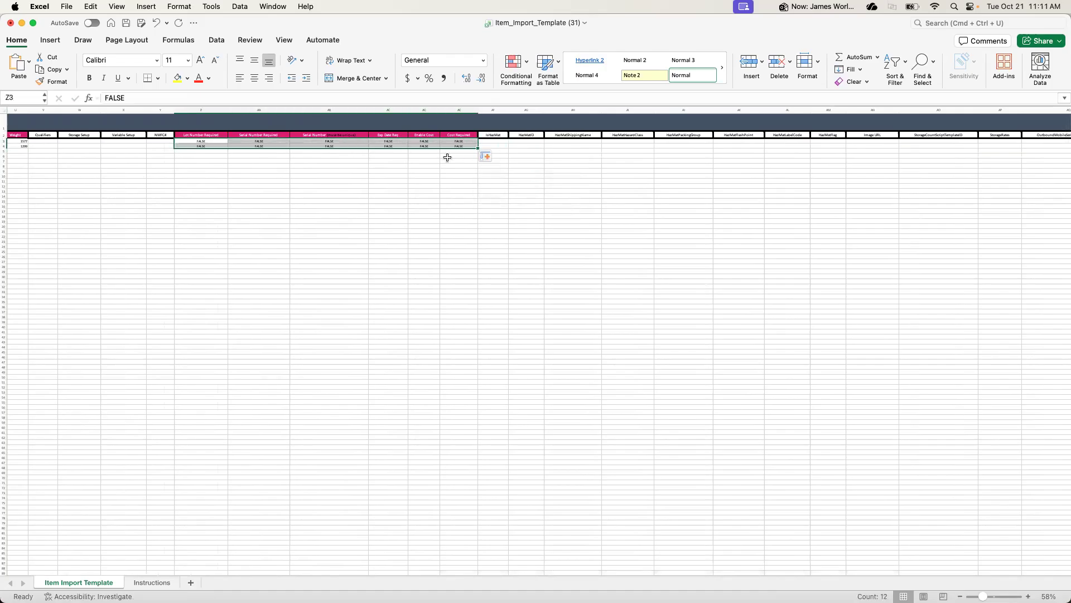
{"action": "left_click", "coordinate": [430, 165]}
Review the SKUs and descriptions of the two item rows at the start of the template
{"action": "scroll", "coordinate": [430, 166], "scroll_direction": "left", "scroll_amount": 1}
{"action": "scroll", "coordinate": [429, 165], "scroll_direction": "left", "scroll_amount": 13}
{"action": "scroll", "coordinate": [437, 196], "scroll_direction": "up", "scroll_amount": 10}
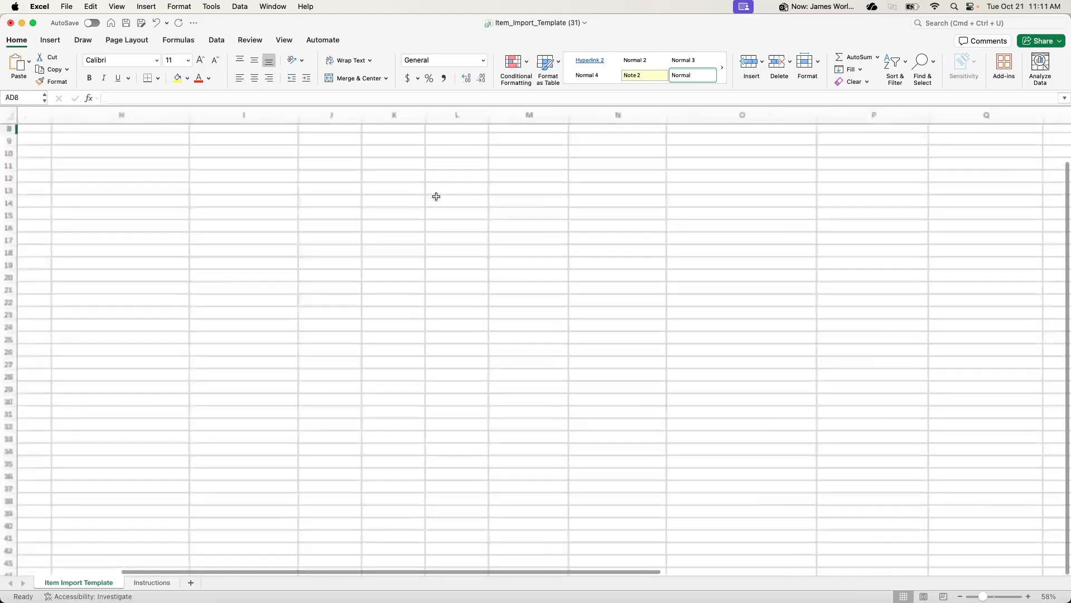
{"action": "scroll", "coordinate": [437, 196], "scroll_direction": "up", "scroll_amount": 3}
{"action": "scroll", "coordinate": [436, 197], "scroll_direction": "left", "scroll_amount": 10}
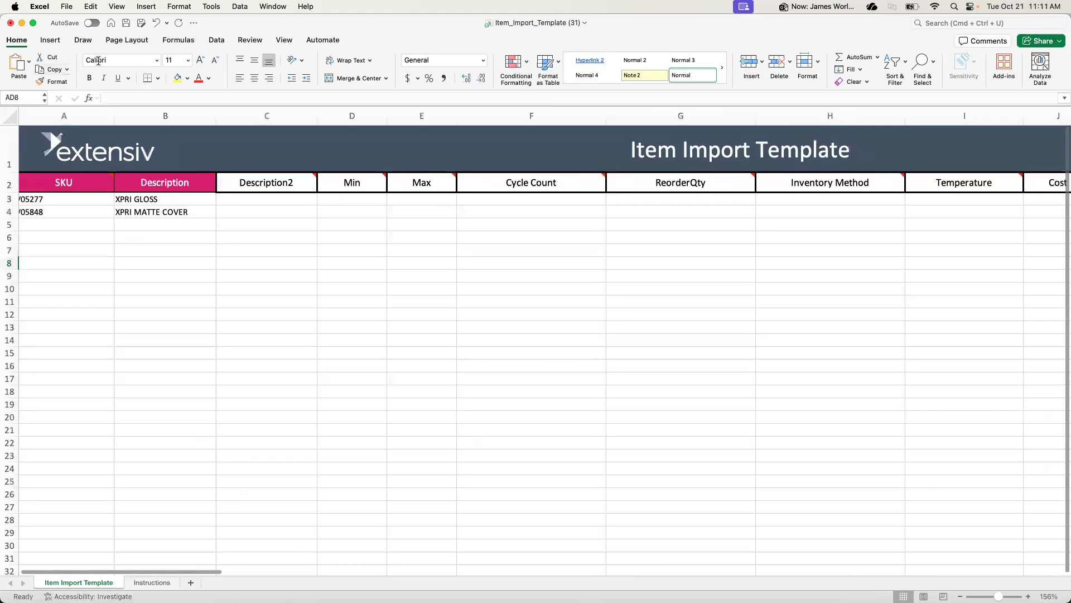
{"action": "scroll", "coordinate": [99, 247], "scroll_direction": "down", "scroll_amount": 5}
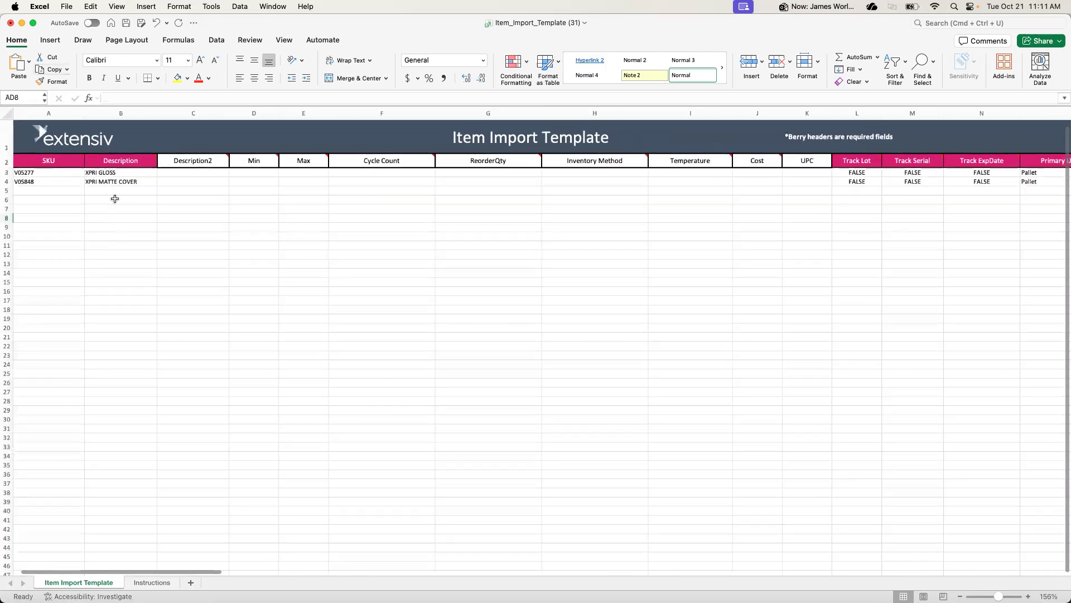
{"action": "scroll", "coordinate": [93, 191], "scroll_direction": "left", "scroll_amount": 1}
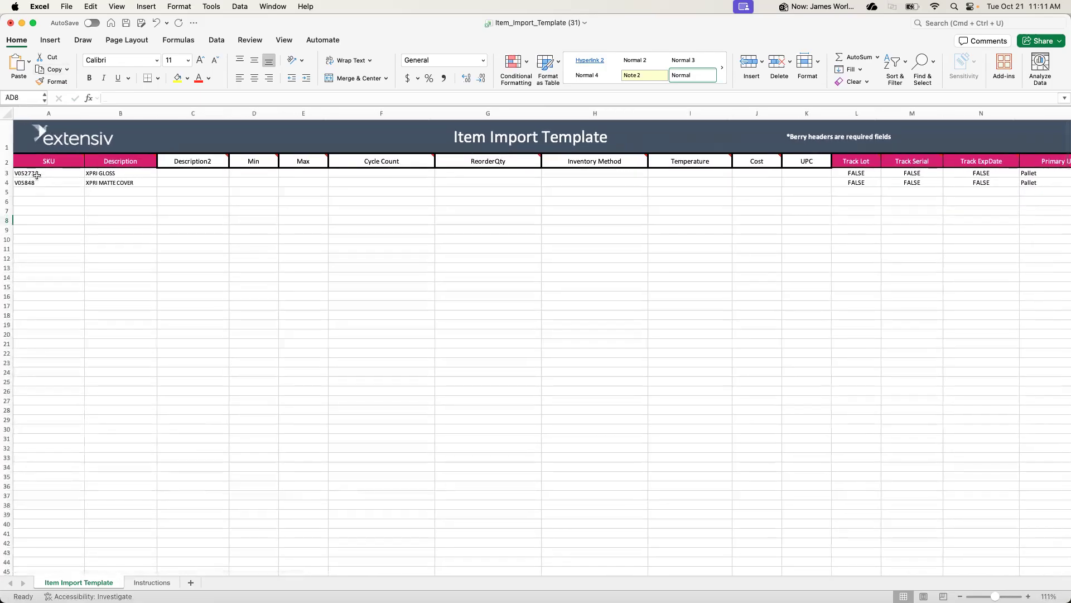
Open the Instructions sheet and read how to prepare and save the file for import
{"action": "left_click", "coordinate": [152, 582]}
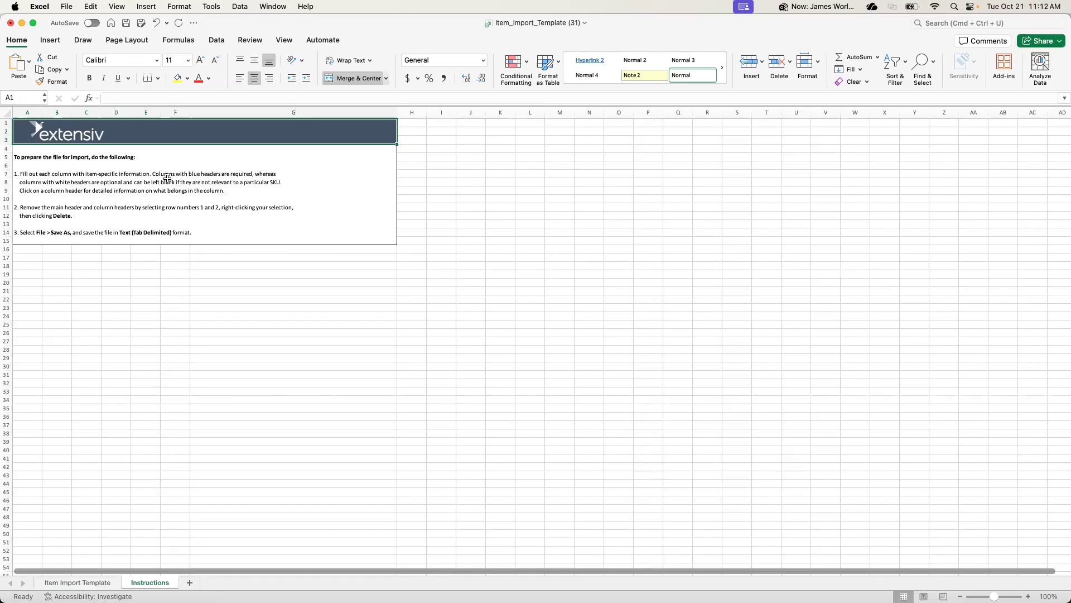
{"action": "left_click", "coordinate": [195, 174]}
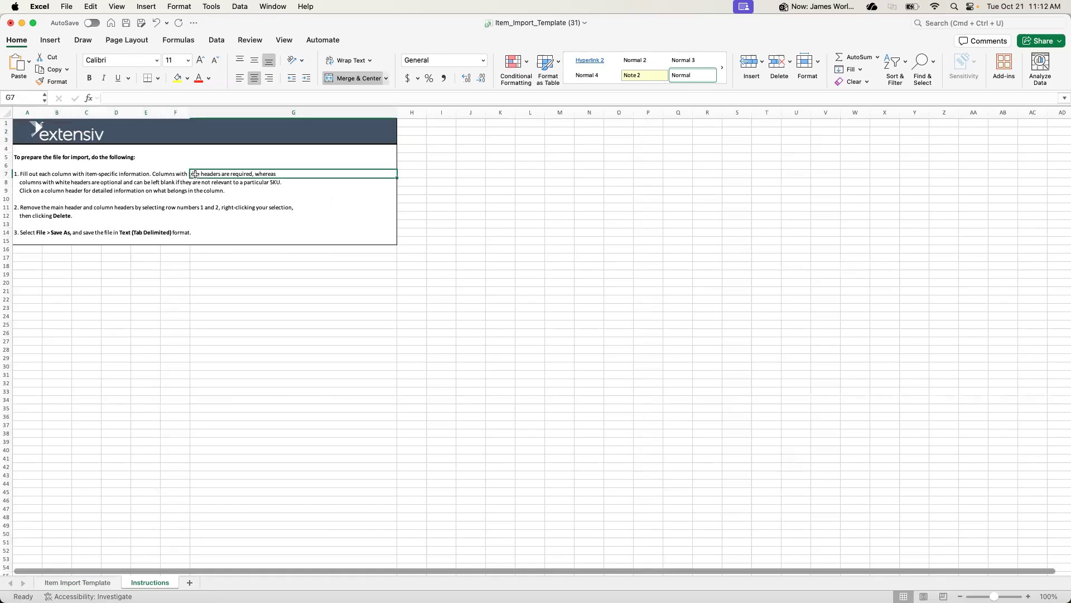
{"action": "left_click", "coordinate": [184, 174]}
{"action": "left_click", "coordinate": [202, 177]}
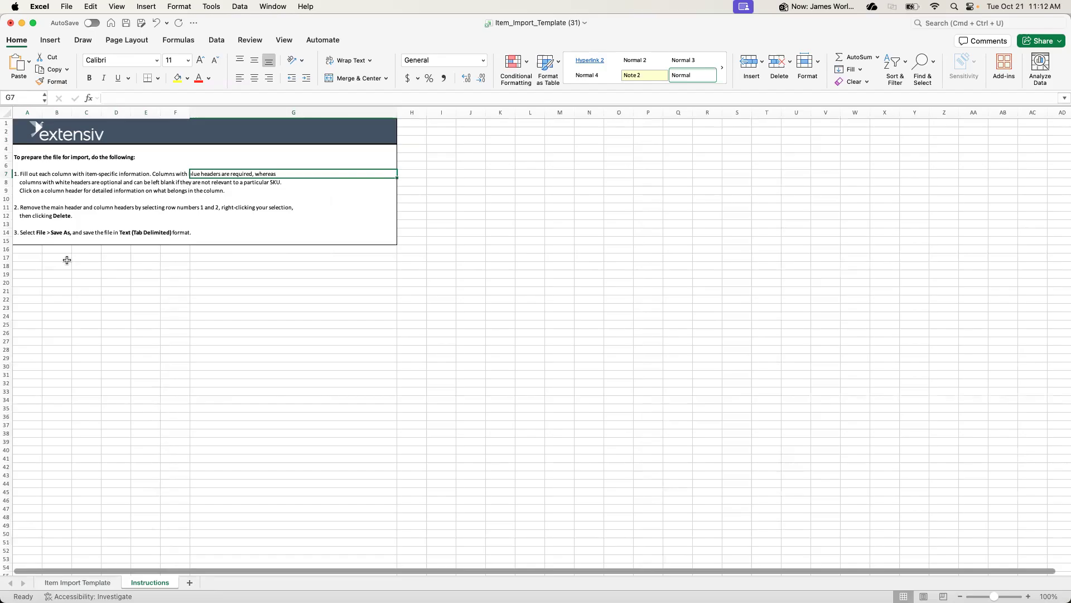
{"action": "left_click_drag", "start_coordinate": [33, 233], "coordinate": [186, 234]}
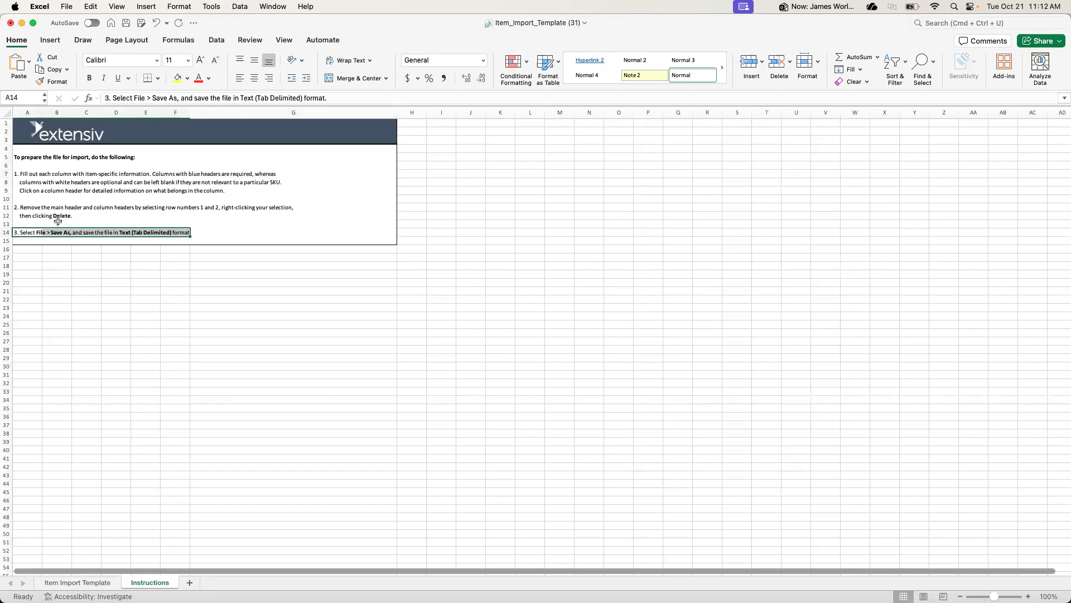
Delete header rows 1 and 2 from the Item Import Template sheet
{"action": "left_click", "coordinate": [86, 583]}
{"action": "left_click_drag", "start_coordinate": [7, 147], "coordinate": [9, 157]}
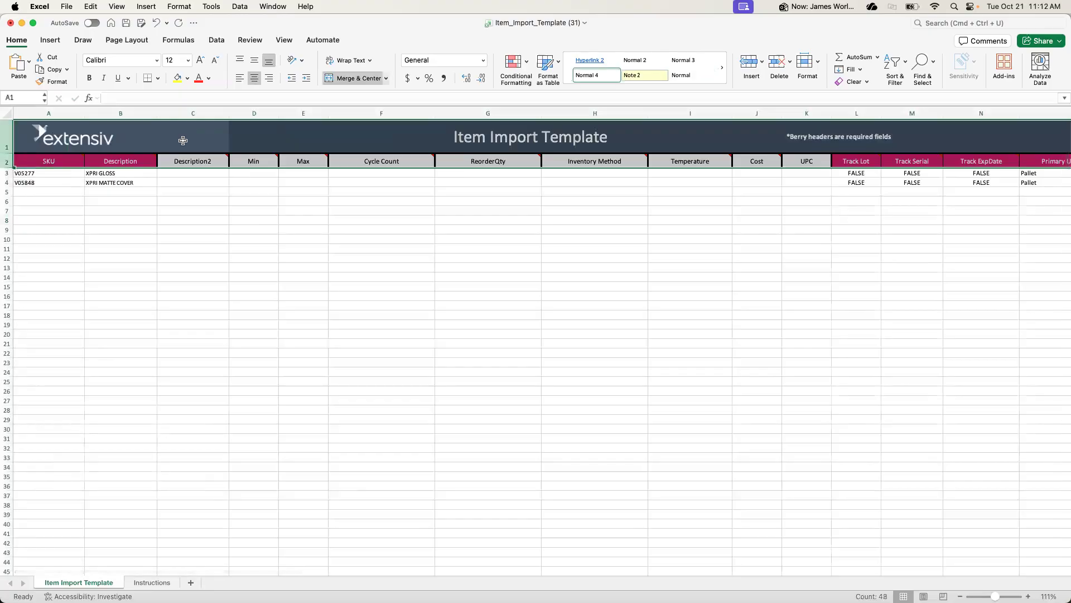
{"action": "right_click", "coordinate": [268, 135]}
{"action": "left_click", "coordinate": [336, 212]}
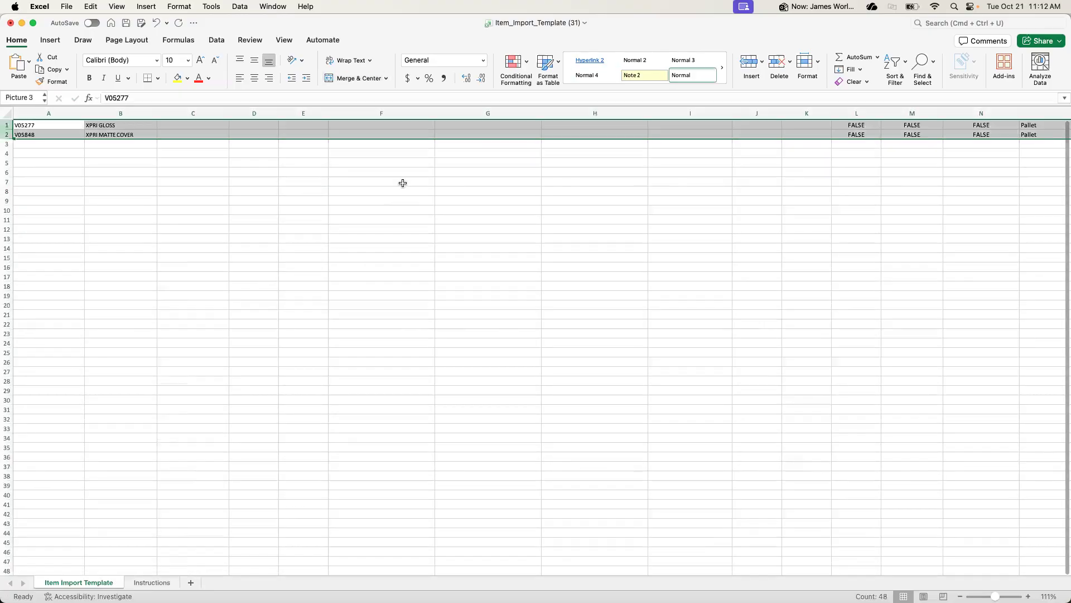
Save the sheet in Downloads as "PNL Import" in Tab delimited Text (.txt) format and close the workbook
{"action": "left_click", "coordinate": [78, 5]}
{"action": "left_click", "coordinate": [98, 103]}
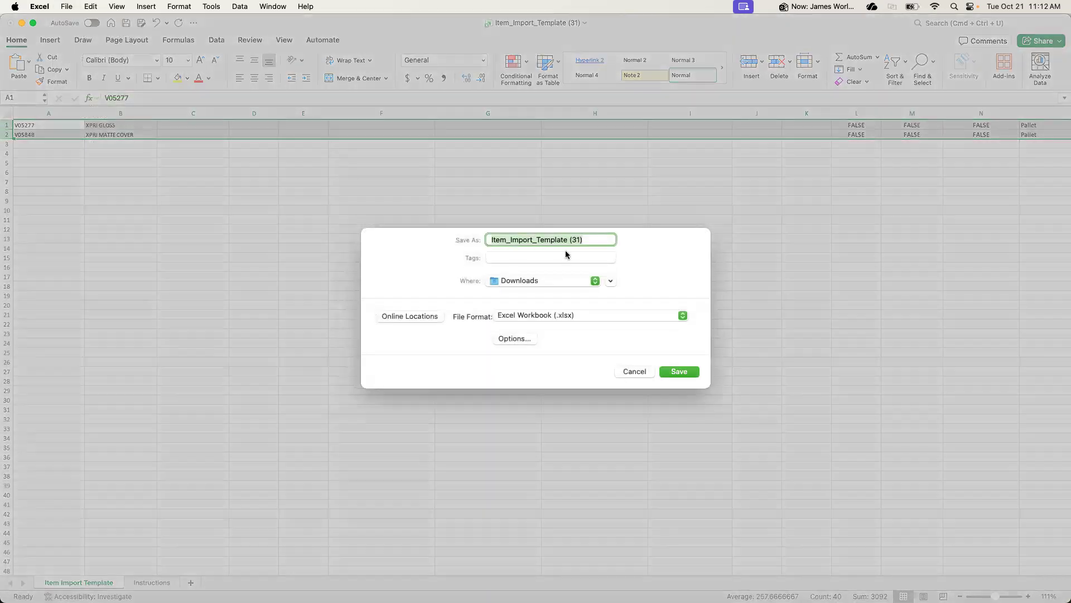
{"action": "type", "text": "PNL Import"}
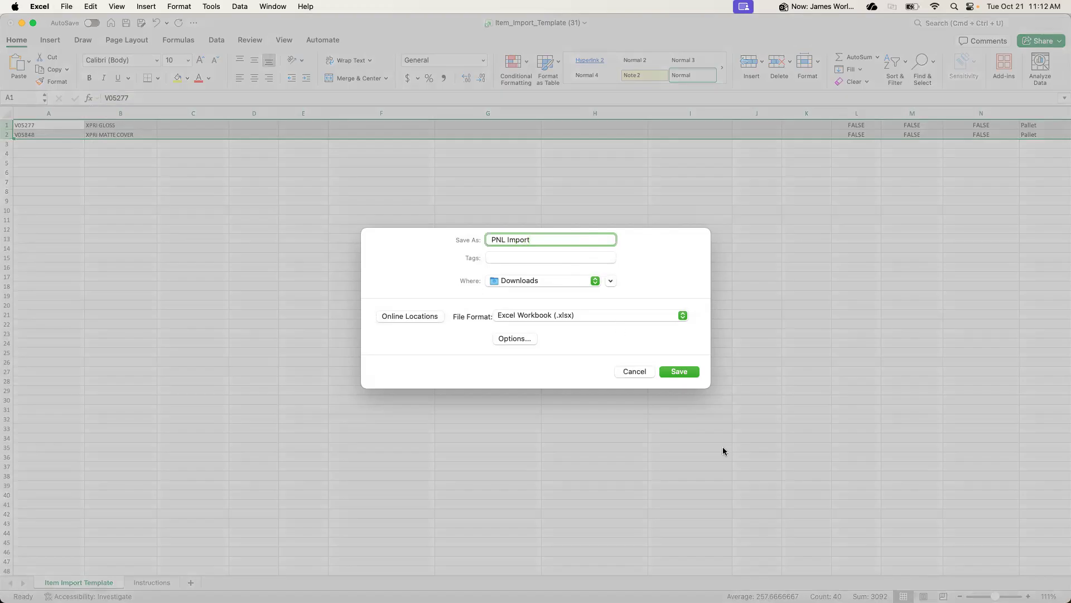
{"action": "left_click", "coordinate": [665, 314]}
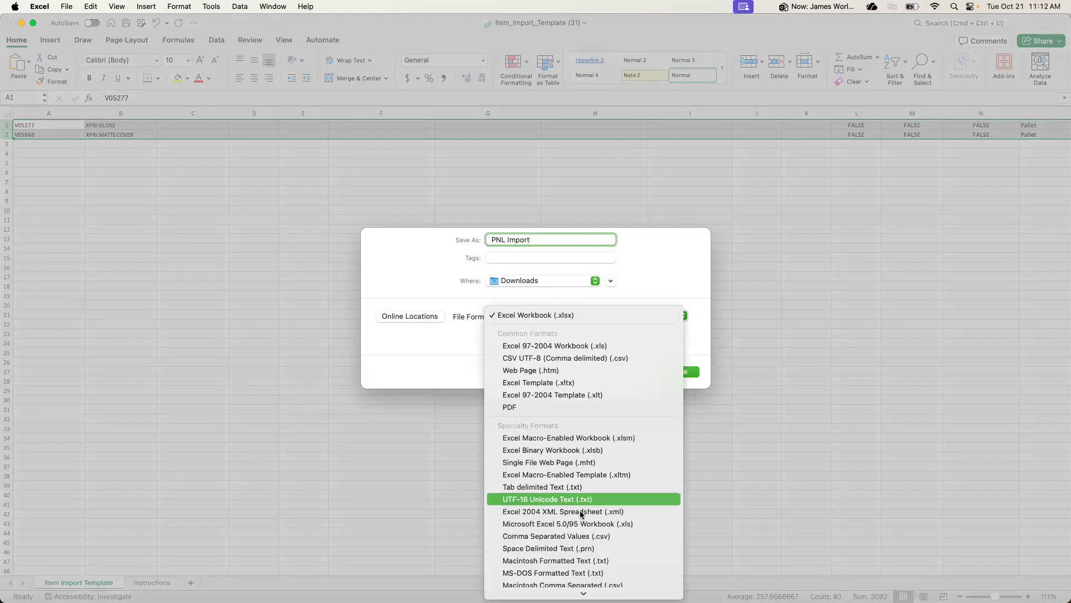
{"action": "left_click", "coordinate": [569, 486]}
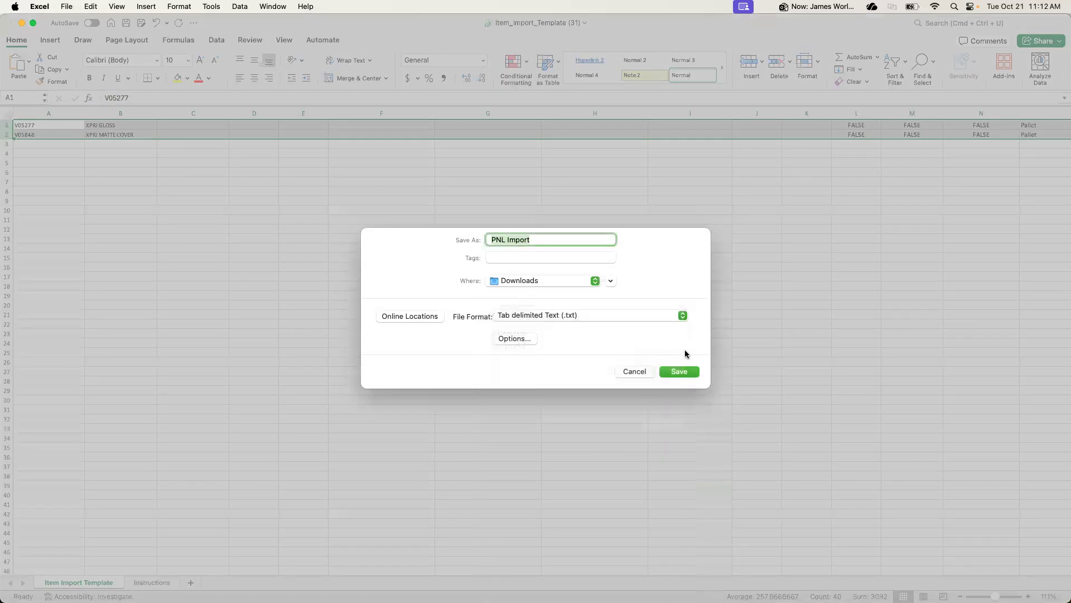
{"action": "left_click", "coordinate": [678, 372]}
{"action": "left_click", "coordinate": [574, 277]}
{"action": "left_click", "coordinate": [577, 255]}
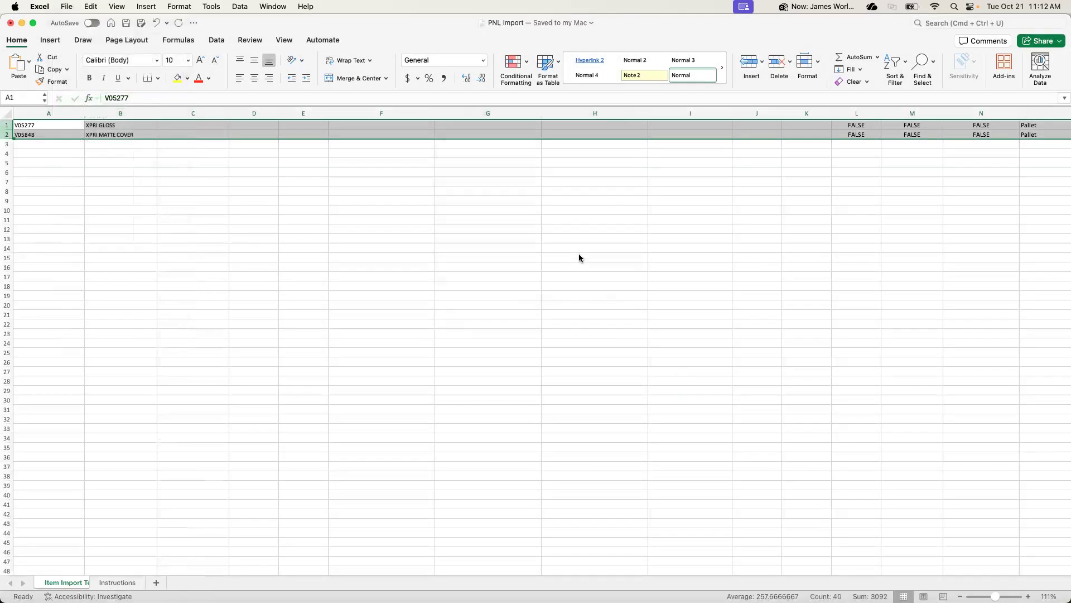
{"action": "left_click", "coordinate": [9, 23]}
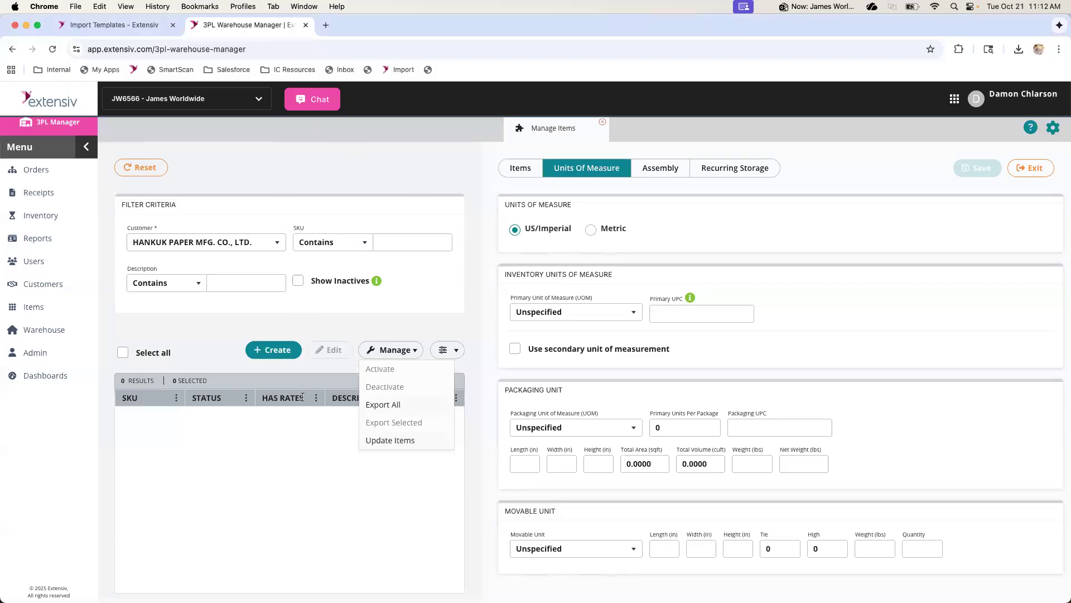
Open Import Items in 3PL Warehouse Manager and choose HANKUK PAPER MFG. CO., LTD. as the customer
{"action": "left_click", "coordinate": [226, 448]}
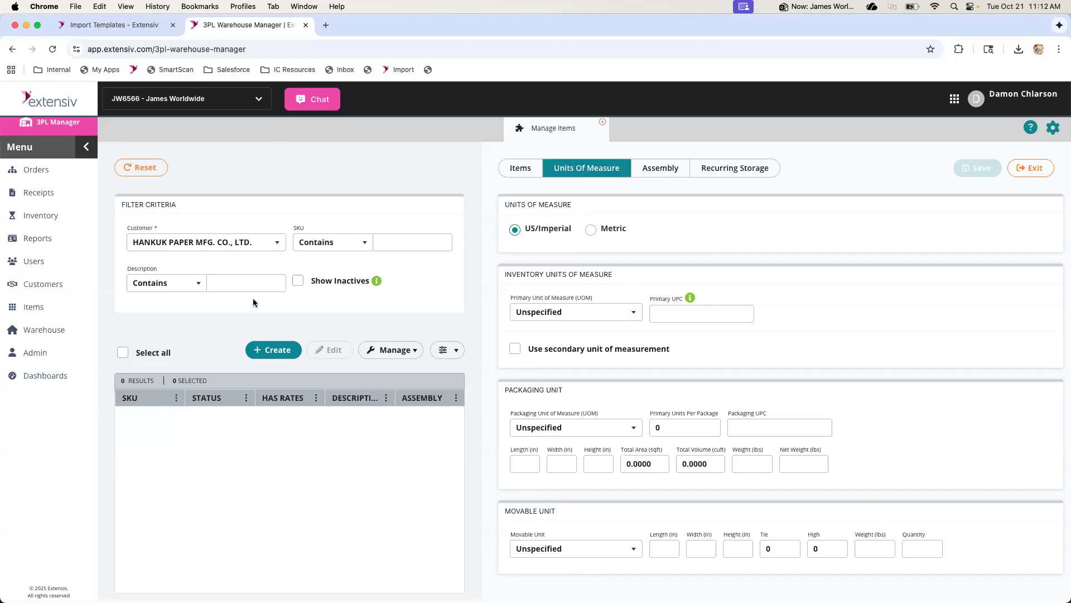
{"action": "left_click", "coordinate": [33, 307]}
{"action": "left_click", "coordinate": [170, 190]}
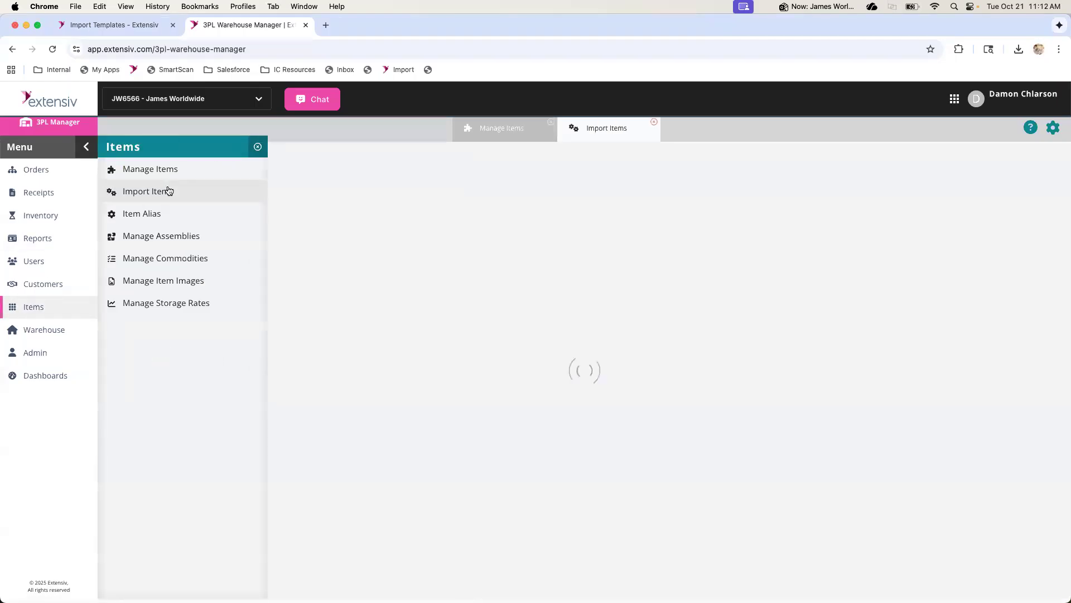
{"action": "left_click", "coordinate": [245, 165]}
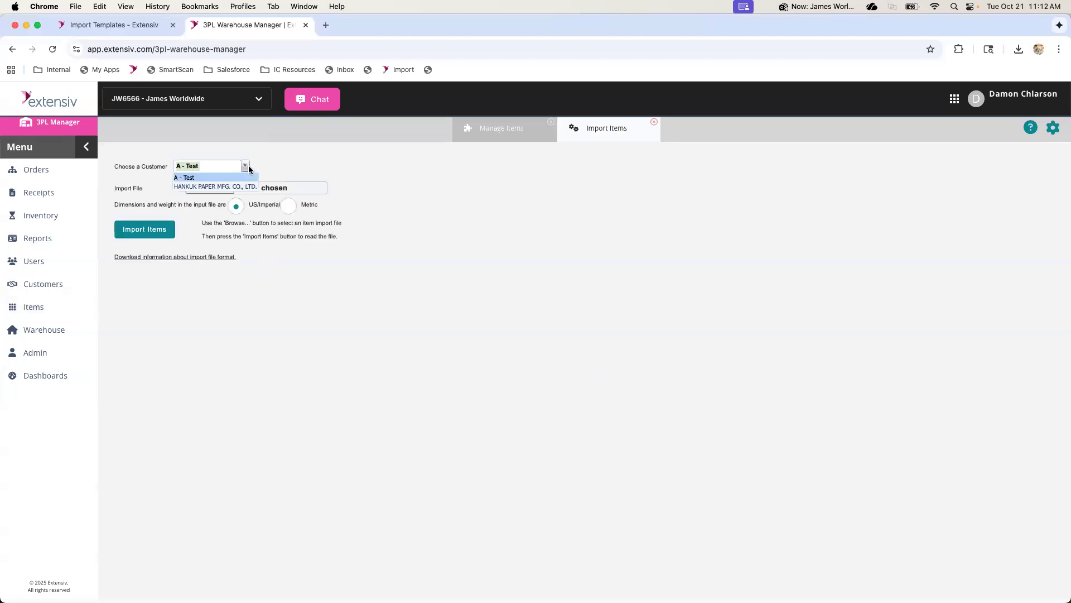
{"action": "left_click", "coordinate": [239, 183]}
Choose the PNL Import file from Downloads and import its items for preview
{"action": "left_click", "coordinate": [222, 191]}
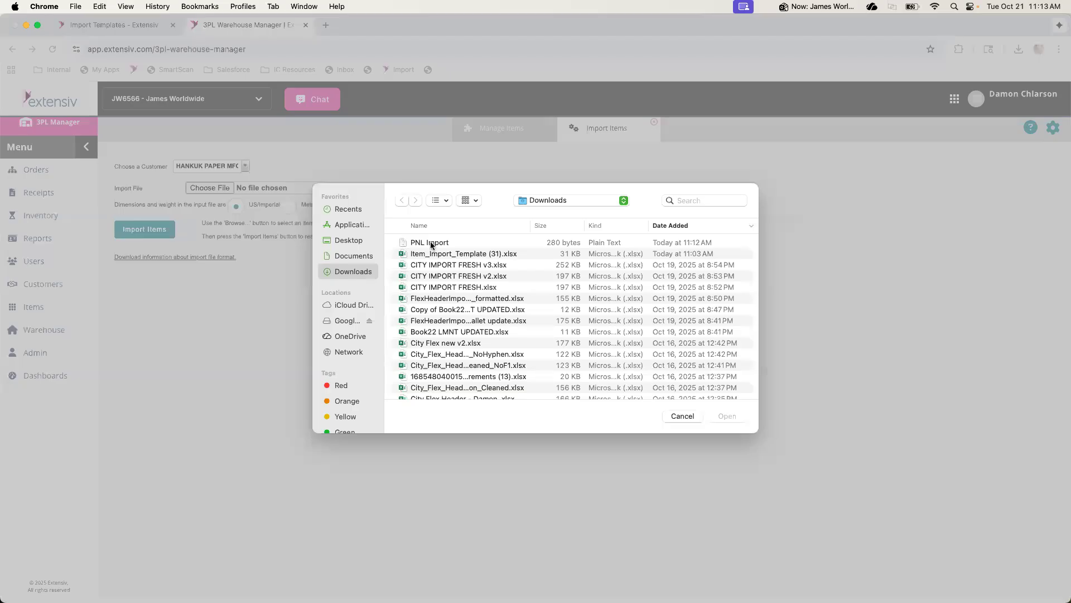
{"action": "left_click", "coordinate": [436, 244]}
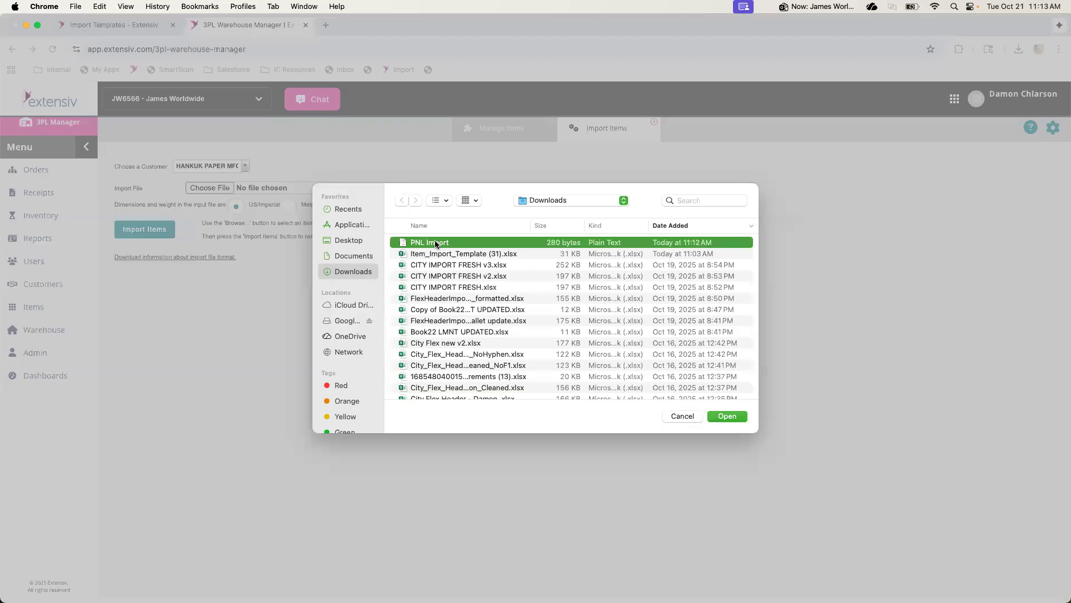
{"action": "left_click", "coordinate": [742, 418]}
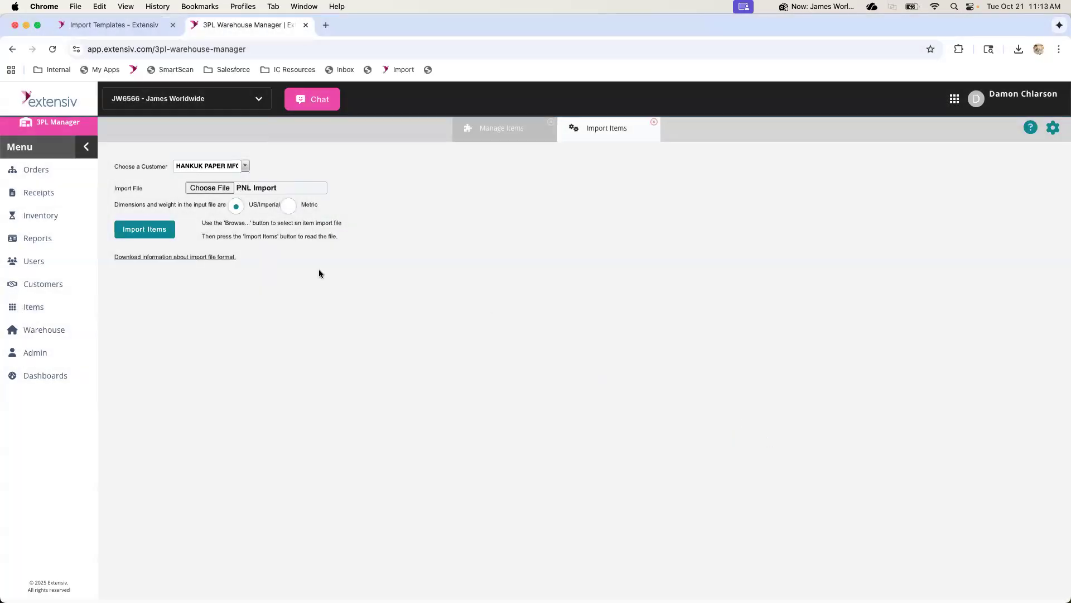
{"action": "left_click", "coordinate": [160, 230]}
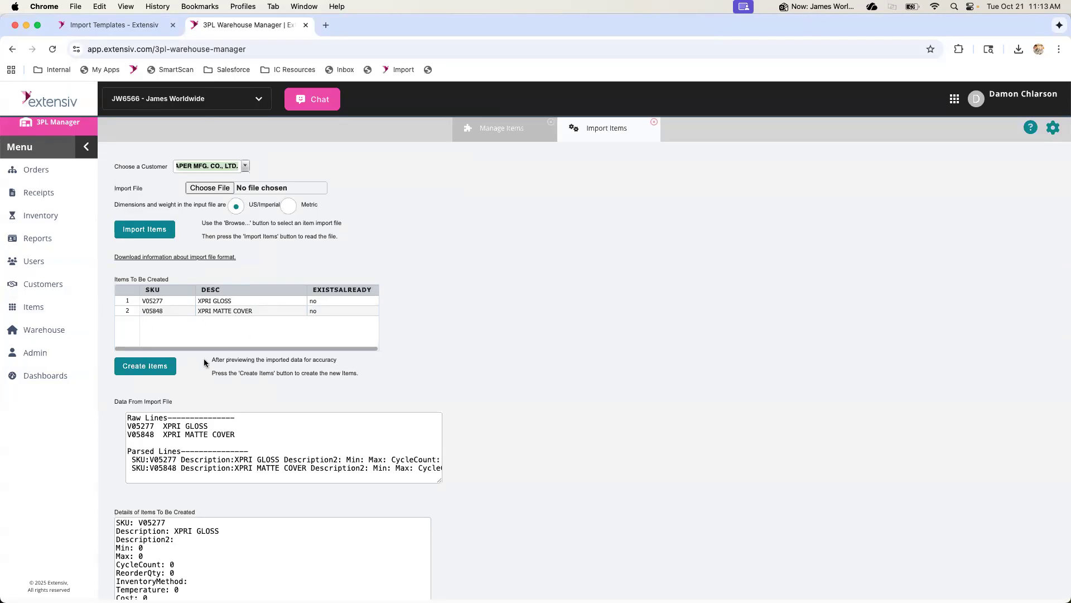
Review the parsed import details and create the items V05277 and V05848
{"action": "scroll", "coordinate": [165, 510], "scroll_direction": "down", "scroll_amount": 3}
{"action": "left_click_drag", "start_coordinate": [161, 466], "coordinate": [187, 550]}
{"action": "scroll", "coordinate": [196, 565], "scroll_direction": "down", "scroll_amount": 3}
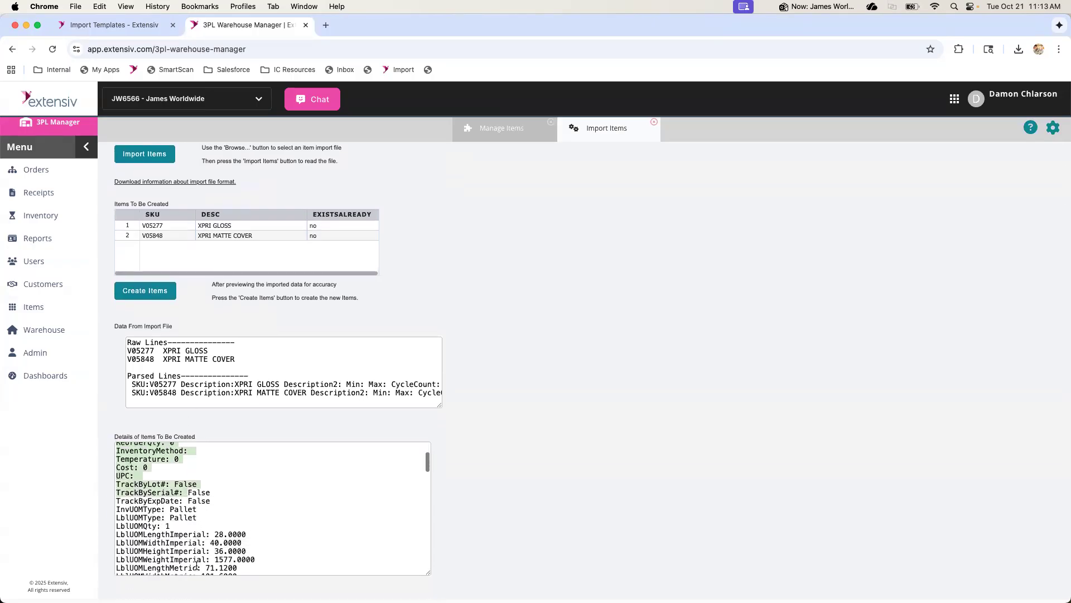
{"action": "scroll", "coordinate": [234, 559], "scroll_direction": "down", "scroll_amount": 2}
{"action": "scroll", "coordinate": [220, 552], "scroll_direction": "up", "scroll_amount": 5}
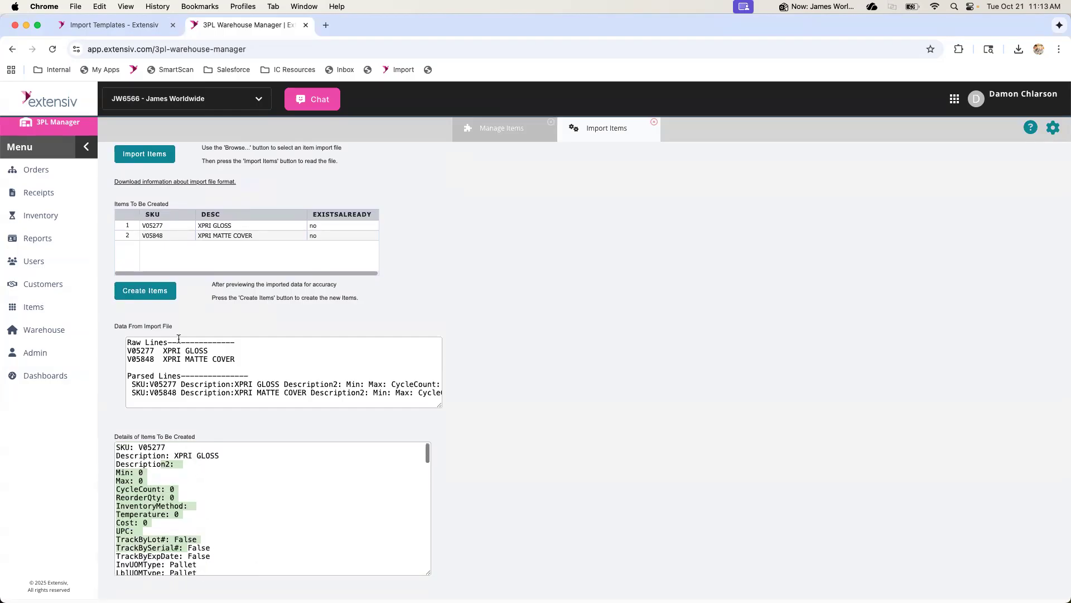
{"action": "scroll", "coordinate": [178, 339], "scroll_direction": "up", "scroll_amount": 3}
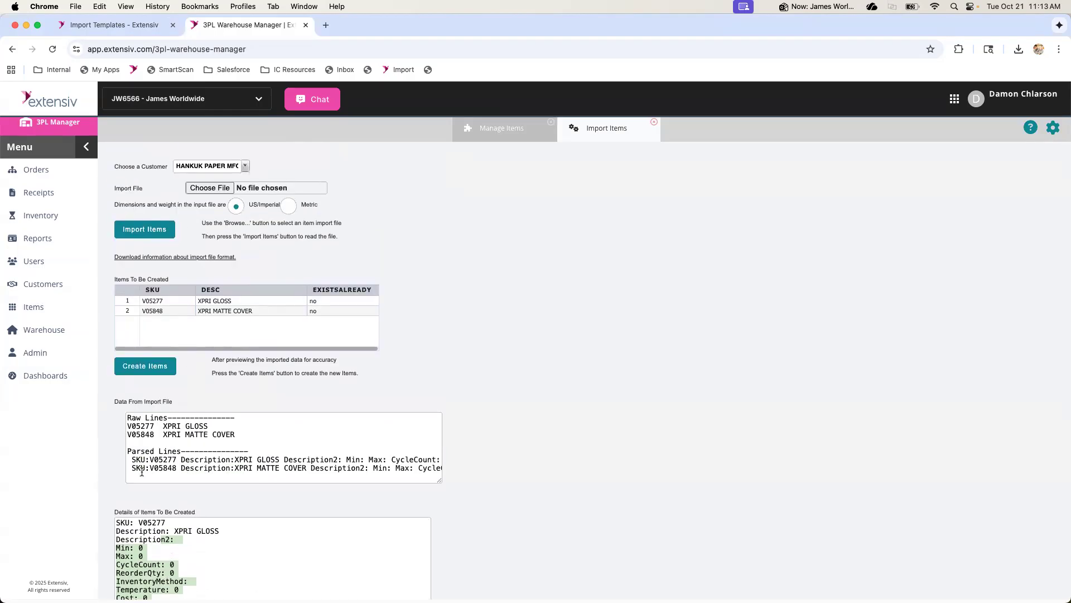
{"action": "left_click", "coordinate": [157, 370]}
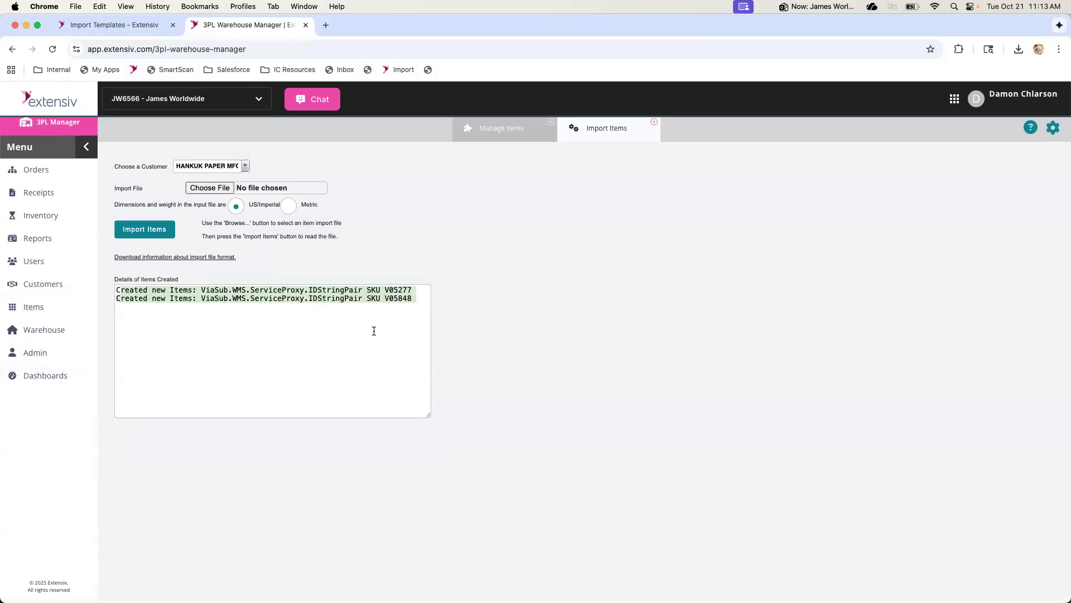
Reload 3PL Warehouse Manager and open Manage Items to list the customer's items
{"action": "left_click", "coordinate": [53, 50]}
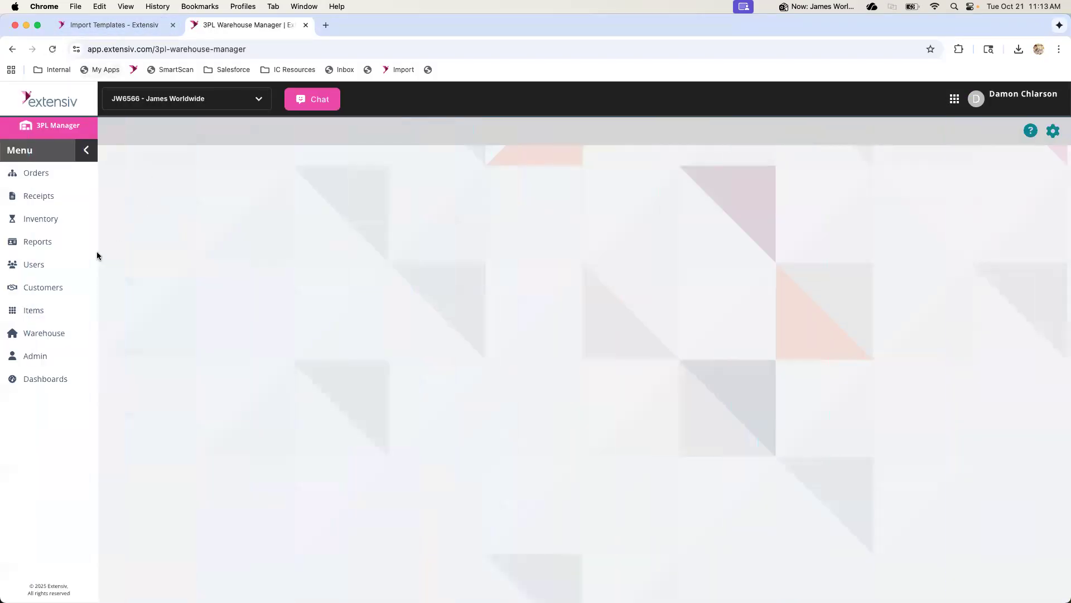
{"action": "left_click", "coordinate": [33, 310]}
{"action": "left_click", "coordinate": [119, 170]}
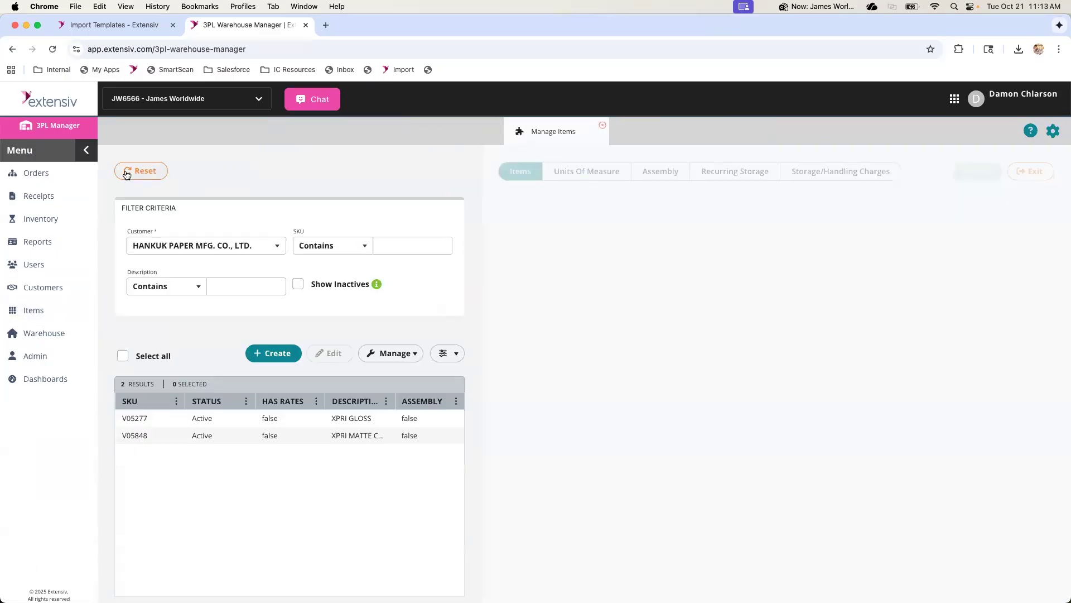
Open item V05277 for editing and check its units of measure, package dimensions and weight
{"action": "left_click", "coordinate": [349, 436]}
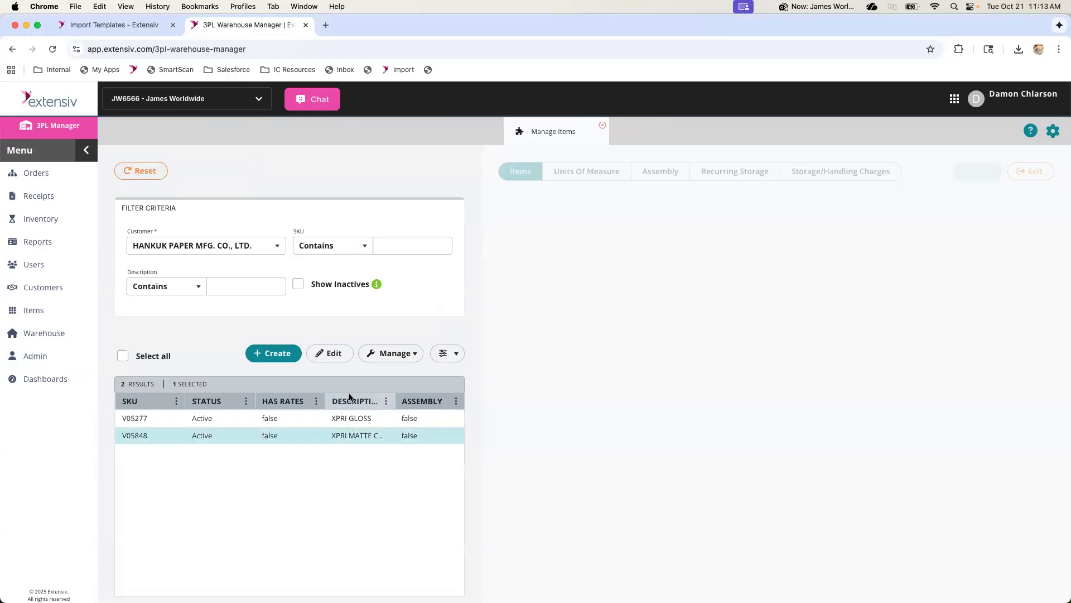
{"action": "left_click", "coordinate": [282, 420]}
{"action": "left_click", "coordinate": [333, 354]}
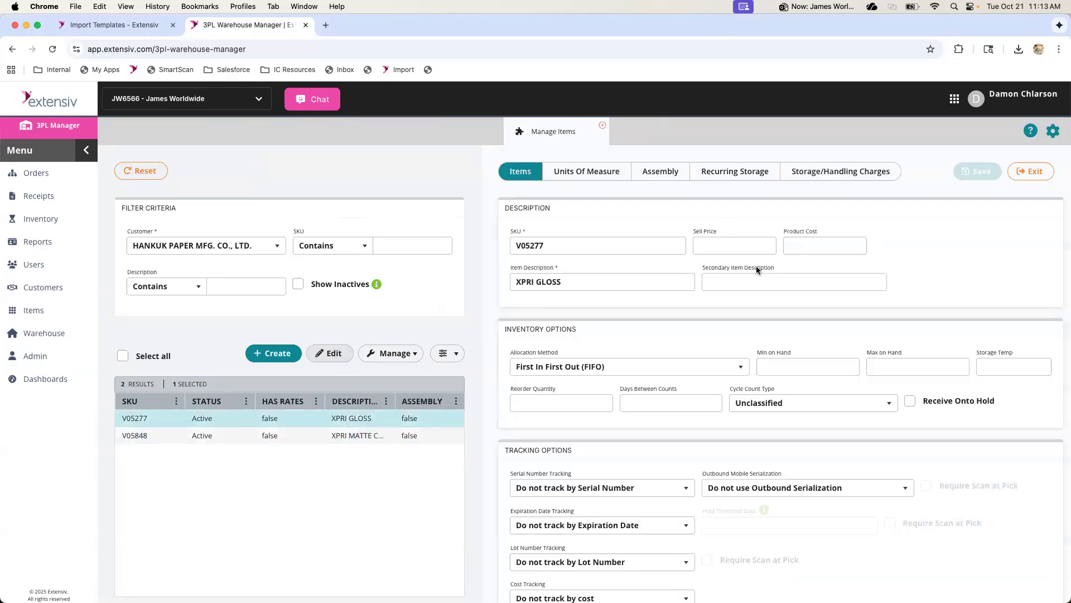
{"action": "left_click", "coordinate": [586, 170]}
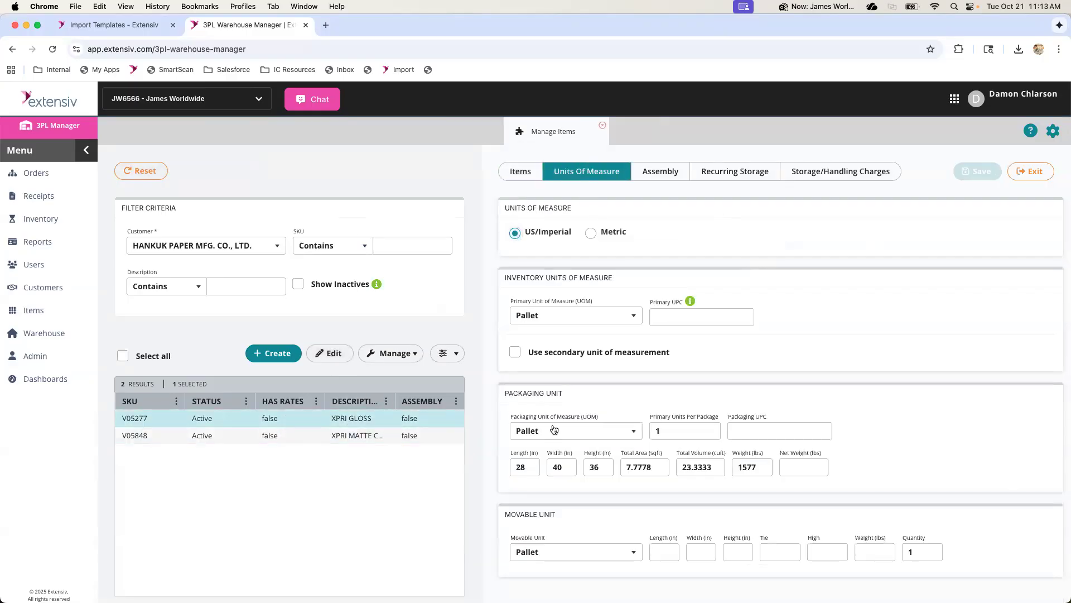
{"action": "scroll", "coordinate": [724, 552], "scroll_direction": "down", "scroll_amount": 1}
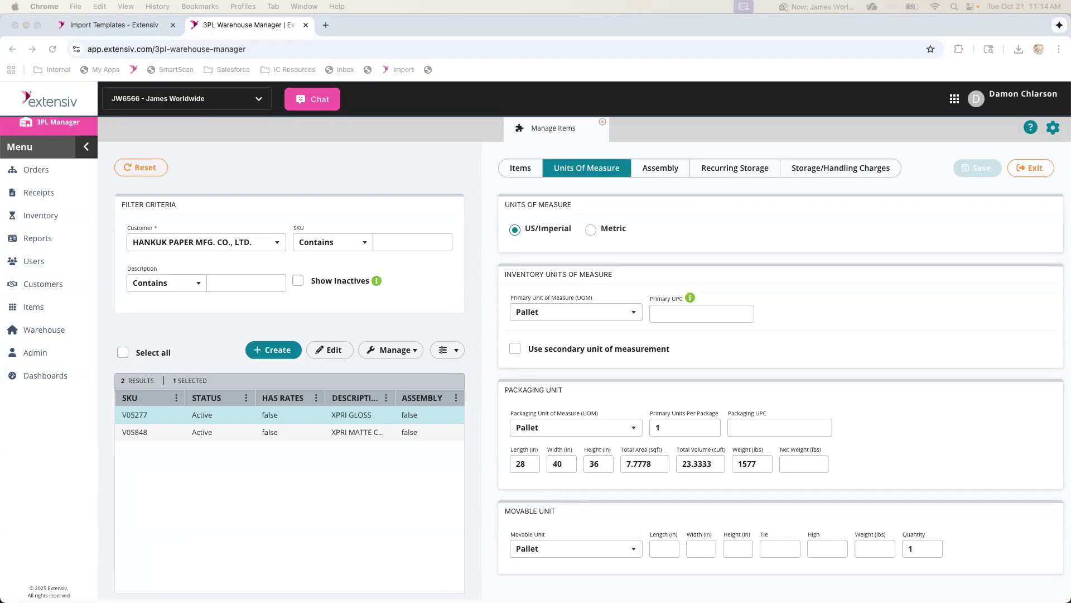
Copy the web address of the Import Templates help page and switch to another app
{"action": "left_click", "coordinate": [174, 512]}
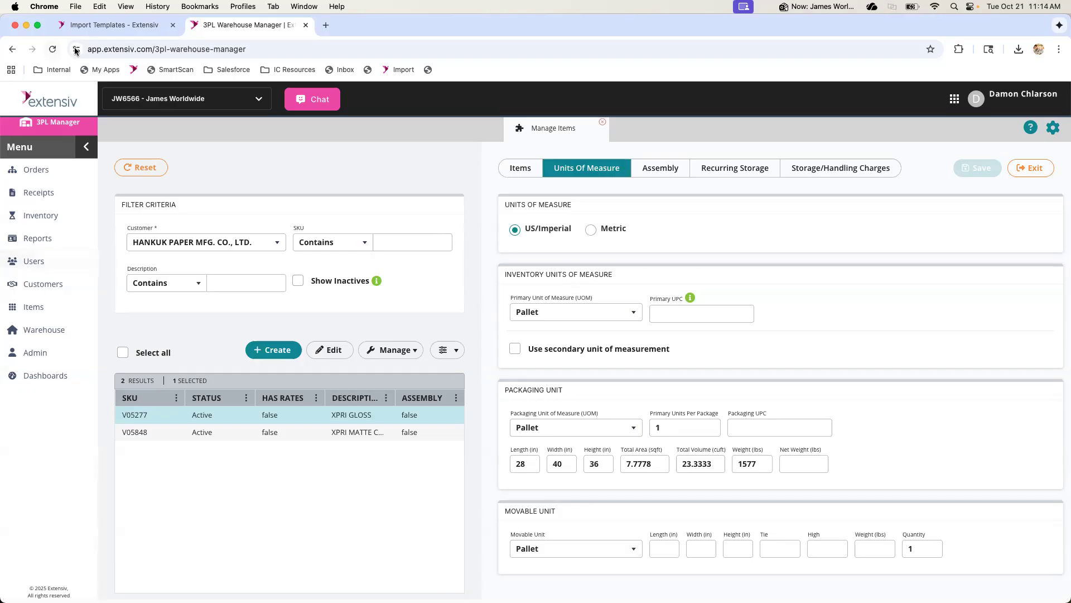
{"action": "left_click", "coordinate": [111, 25]}
{"action": "left_click", "coordinate": [174, 49]}
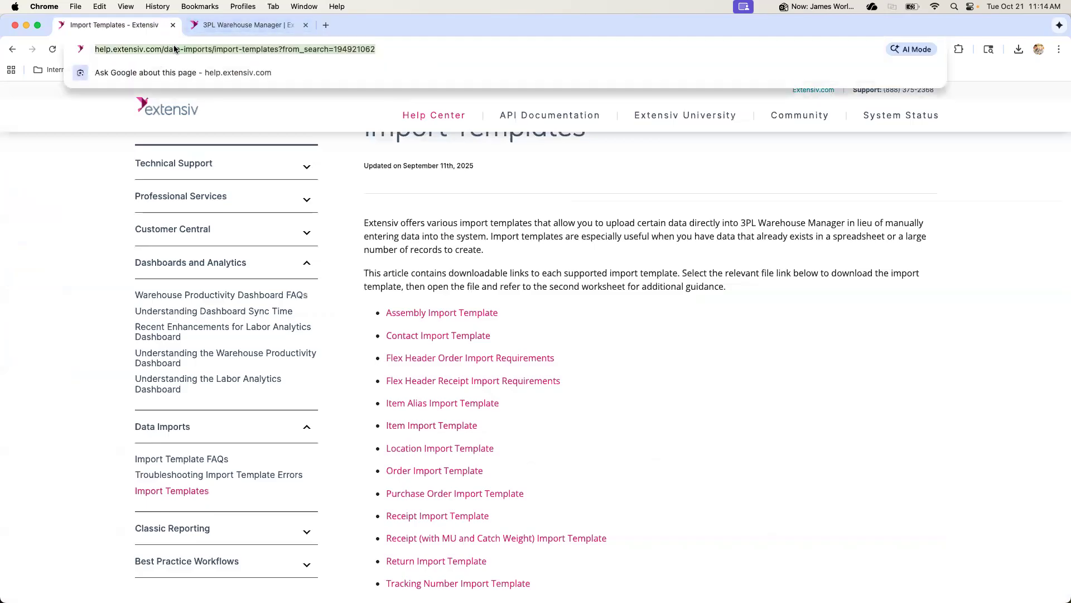
{"action": "key", "text": "super+c"}
{"action": "key", "text": "super+Tab"}
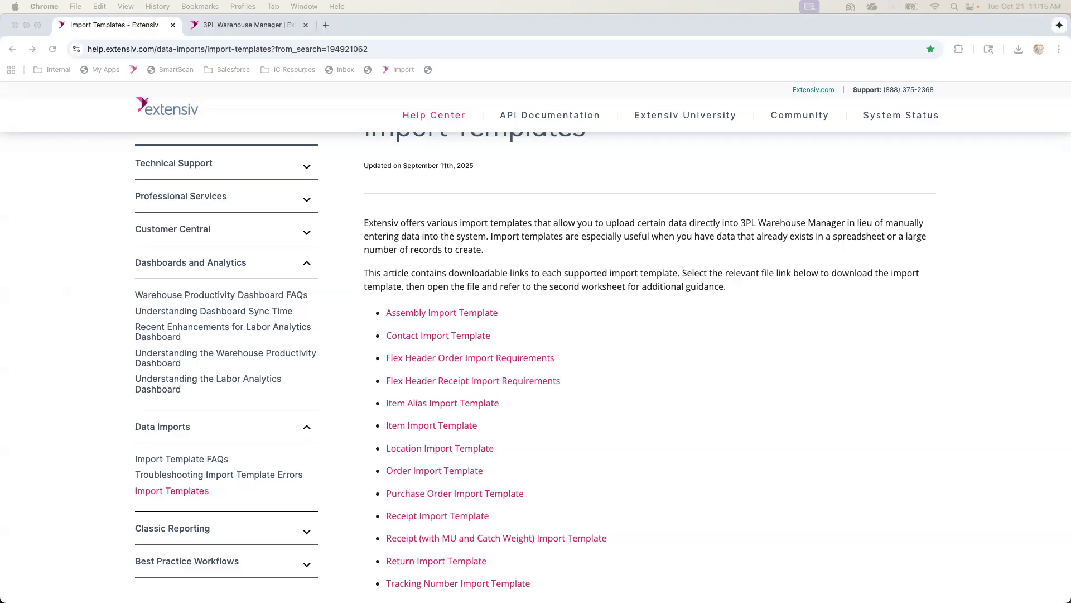
Return to Manage Items and examine the Assembly settings and the SKUs available as components
{"action": "left_click", "coordinate": [212, 26]}
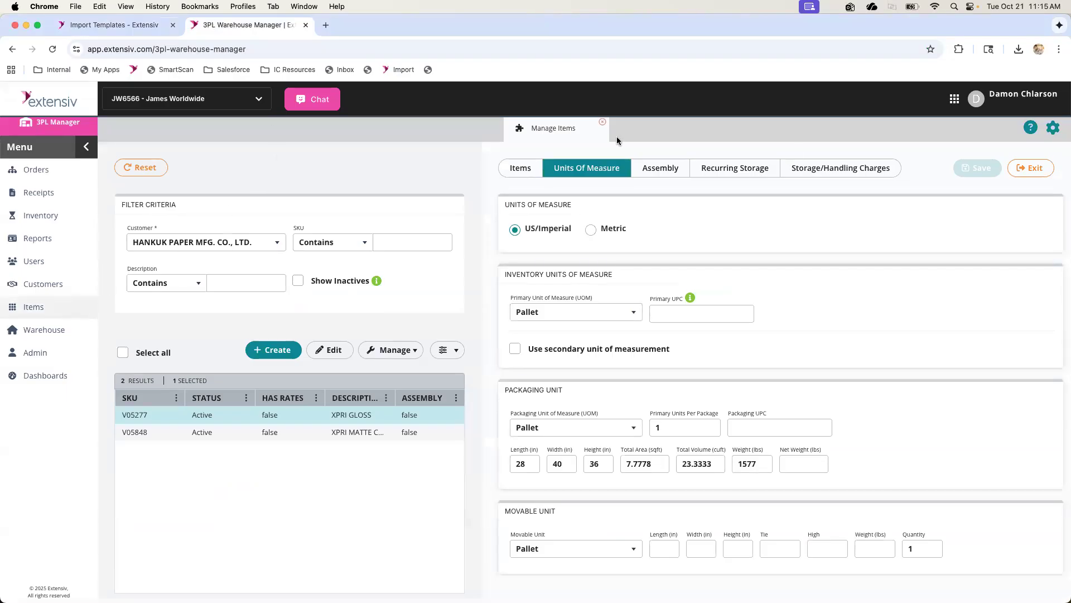
{"action": "left_click", "coordinate": [660, 167]}
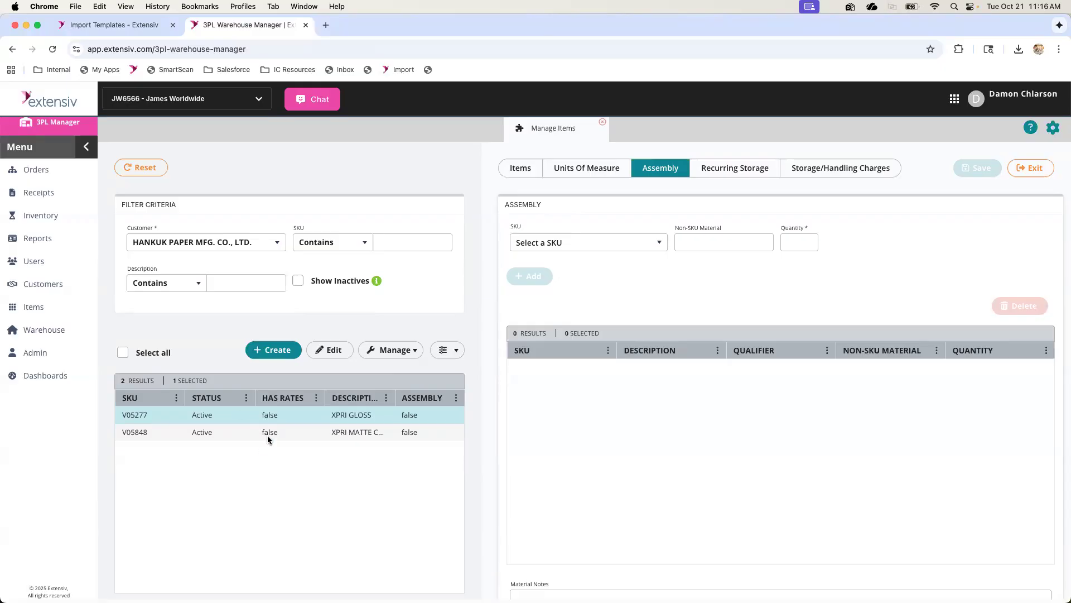
{"action": "left_click", "coordinate": [142, 437]}
{"action": "left_click", "coordinate": [144, 414]}
{"action": "left_click", "coordinate": [157, 434]}
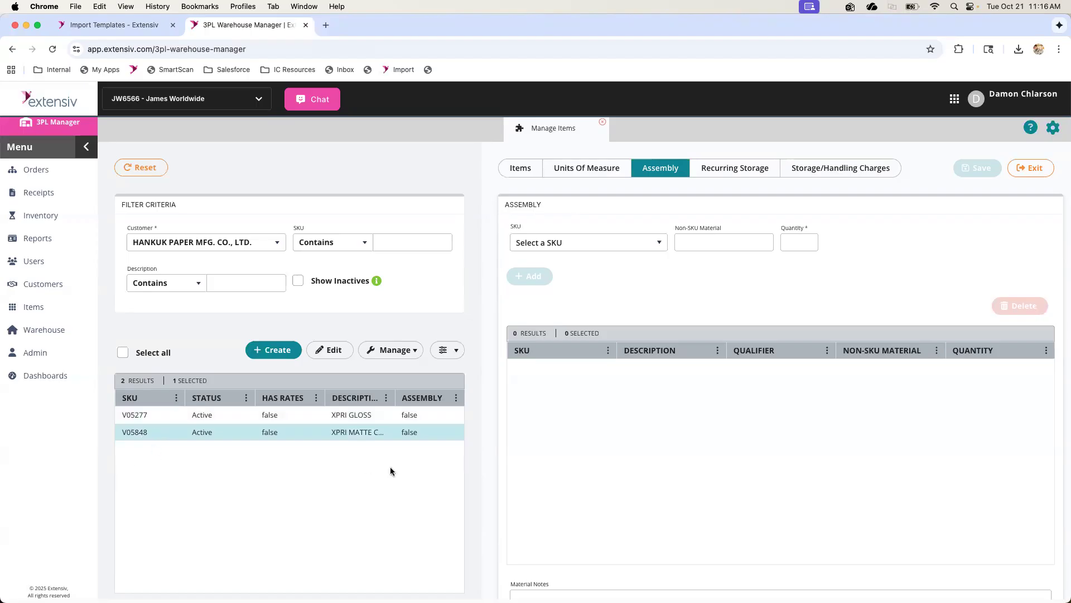
{"action": "left_click", "coordinate": [650, 244]}
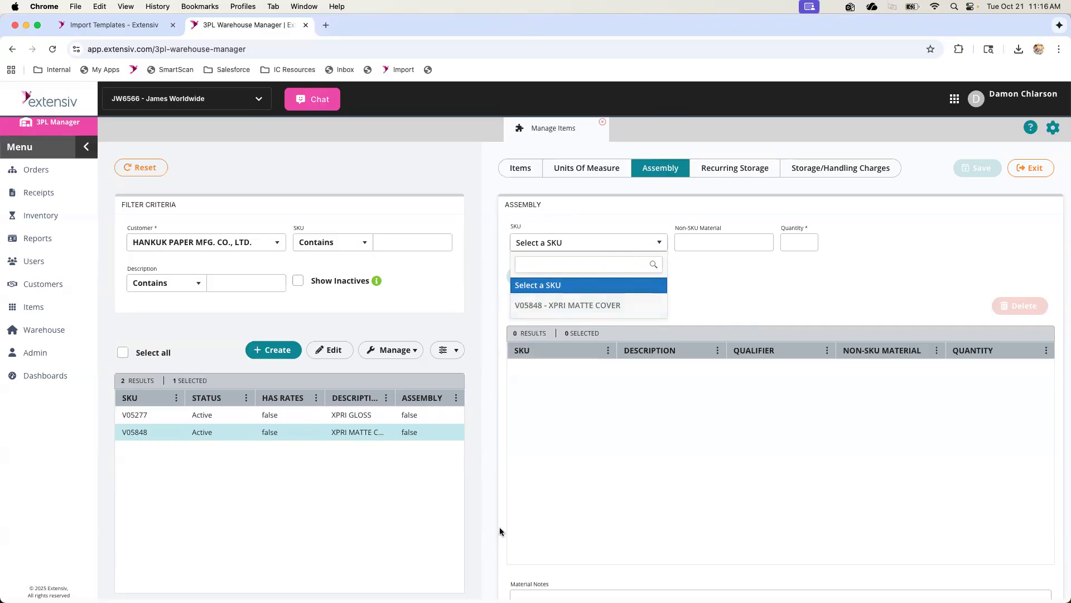
{"action": "left_click", "coordinate": [790, 285]}
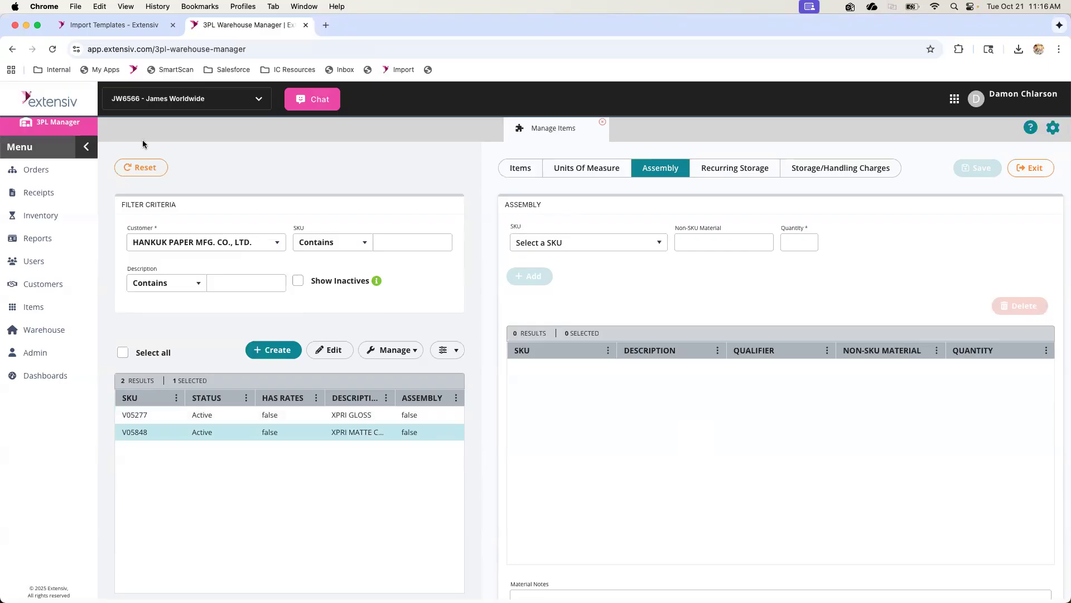
Open Manage Assemblies to view its search filters and actions, and close it again
{"action": "left_click", "coordinate": [34, 306]}
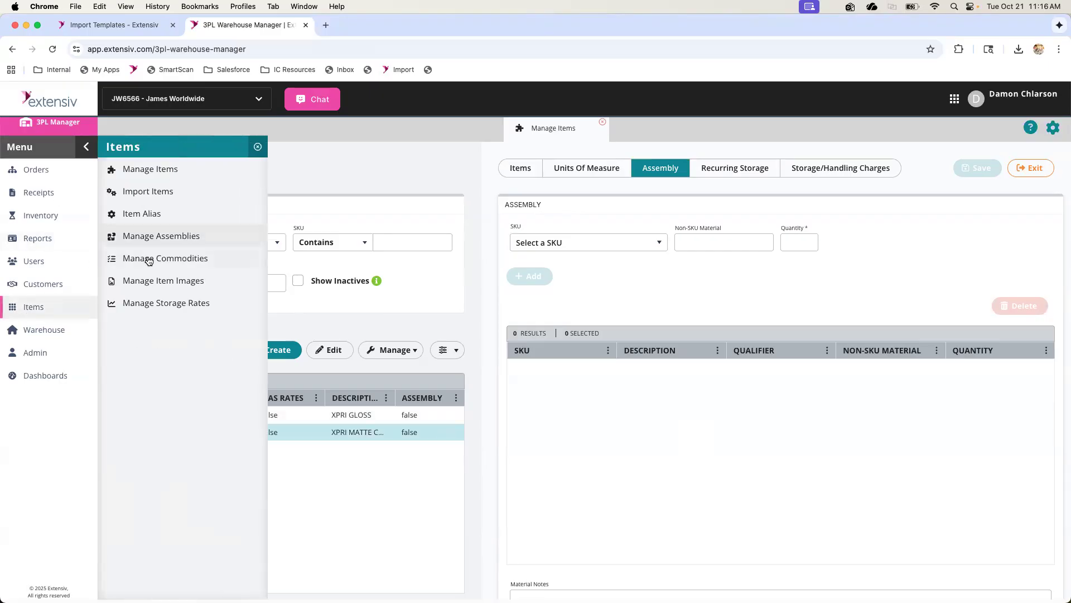
{"action": "left_click", "coordinate": [145, 238]}
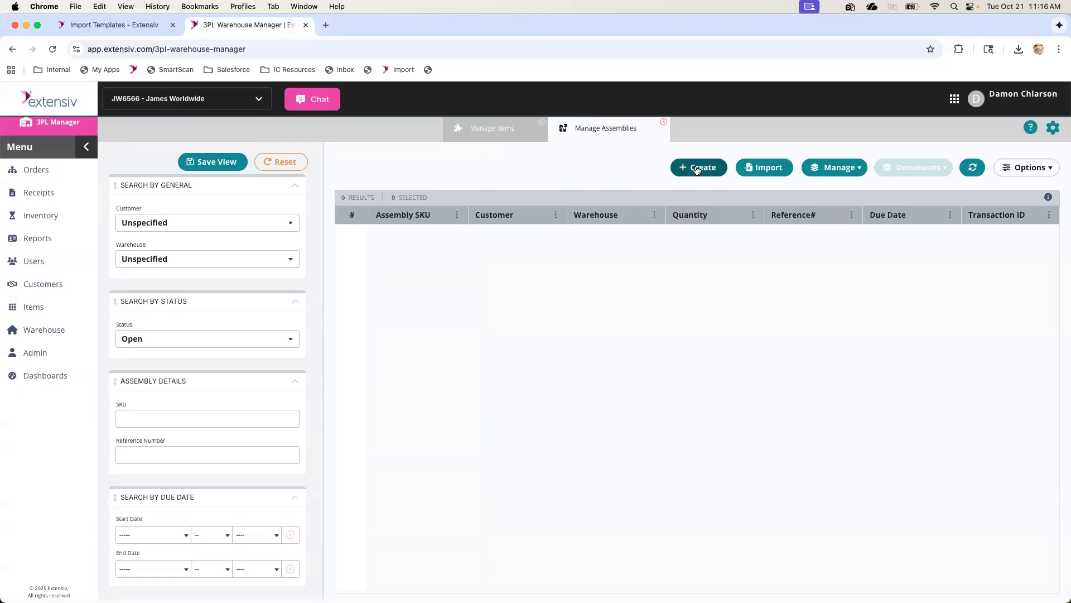
{"action": "left_click", "coordinate": [664, 122]}
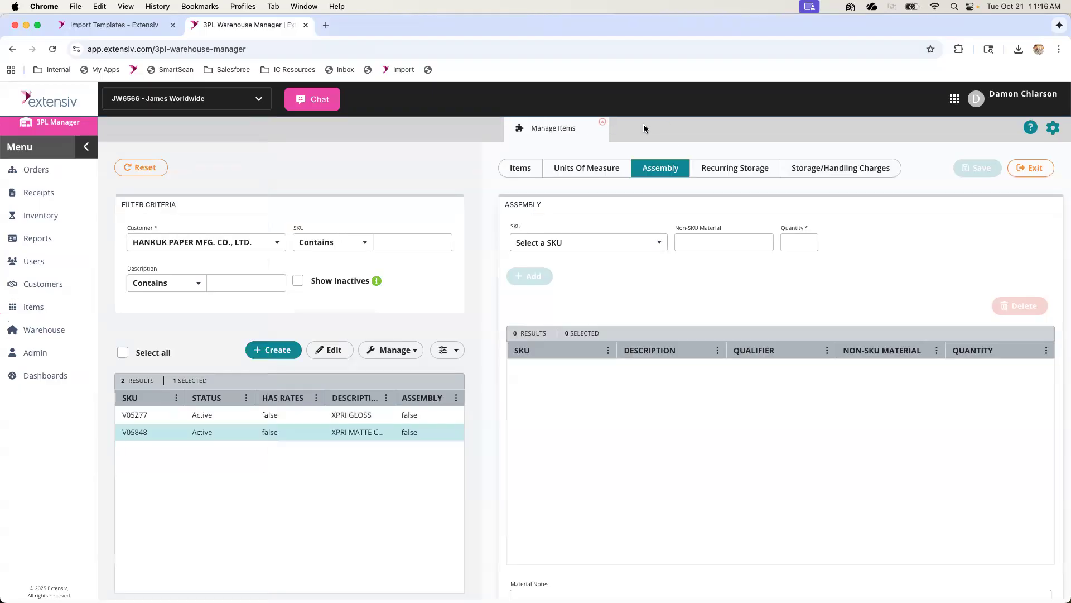